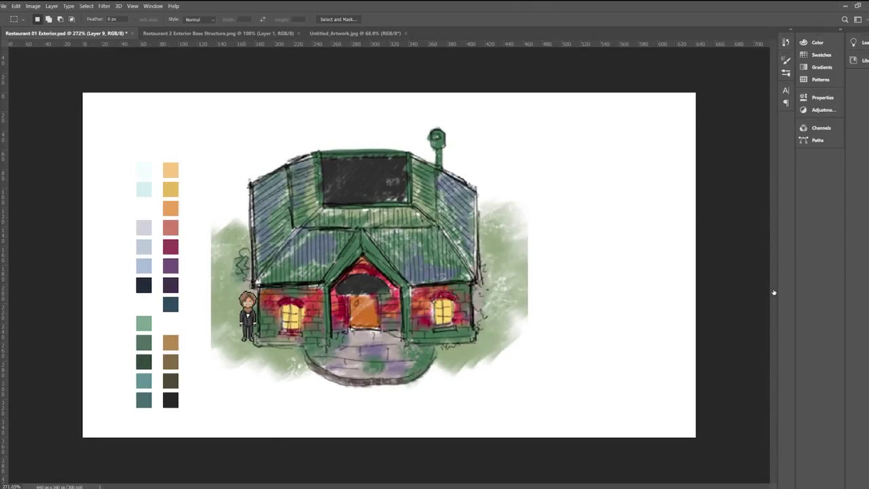
# Step: Move the coloured house sketch to the right, clear of the character sprite, and slightly adjust its size with Free Transform
pyautogui.click(806, 281)
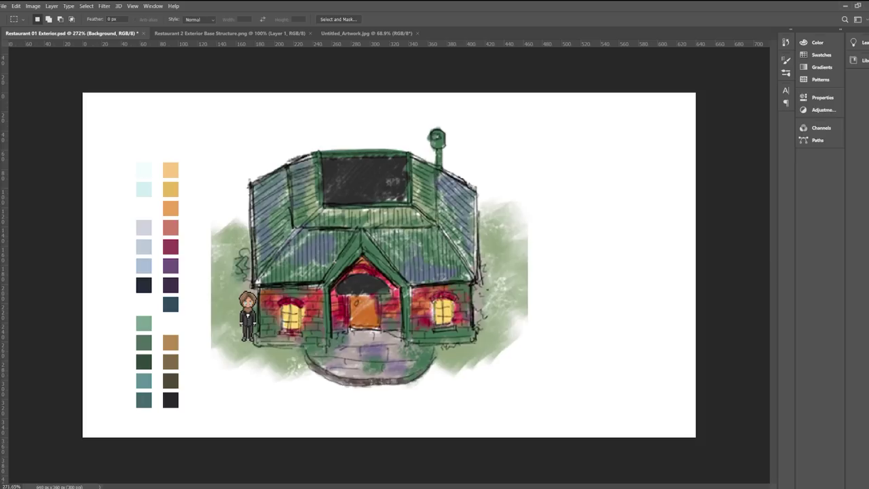
pyautogui.press('v')
pyautogui.keyDown('ctrl'); pyautogui.click(404, 300); pyautogui.keyUp('ctrl')
pyautogui.moveTo(404, 300); pyautogui.dragTo(436, 301)
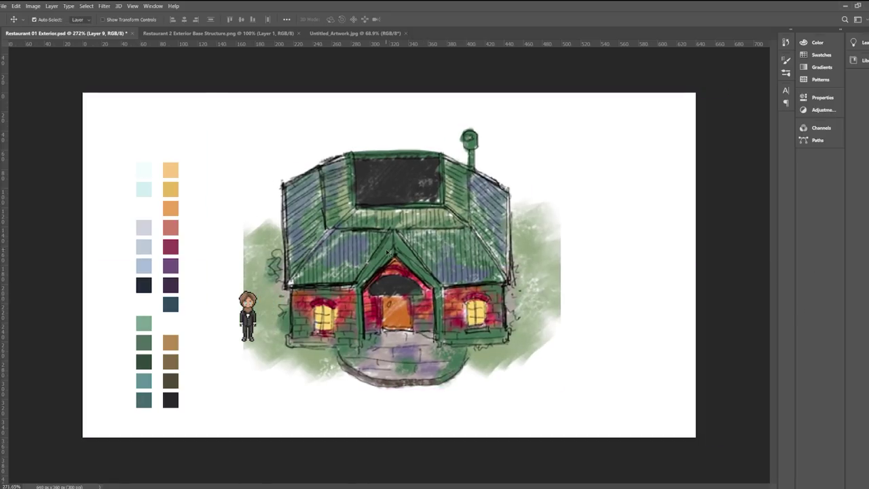
pyautogui.hotkey('ctrl', 't')
pyautogui.moveTo(525, 99); pyautogui.dragTo(528, 102)
pyautogui.press('Return')
pyautogui.press('u')
pyautogui.press('i')
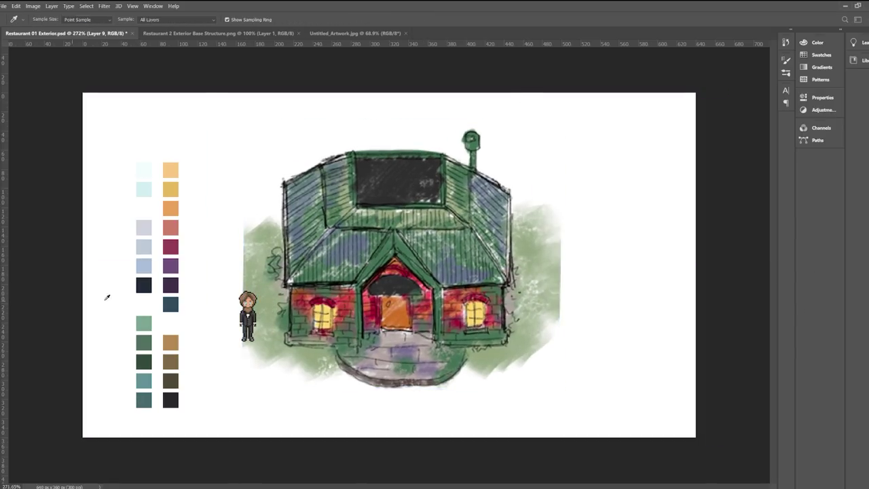
pyautogui.hotkey('ctrl', '+')
pyautogui.hotkey('ctrl', '+')
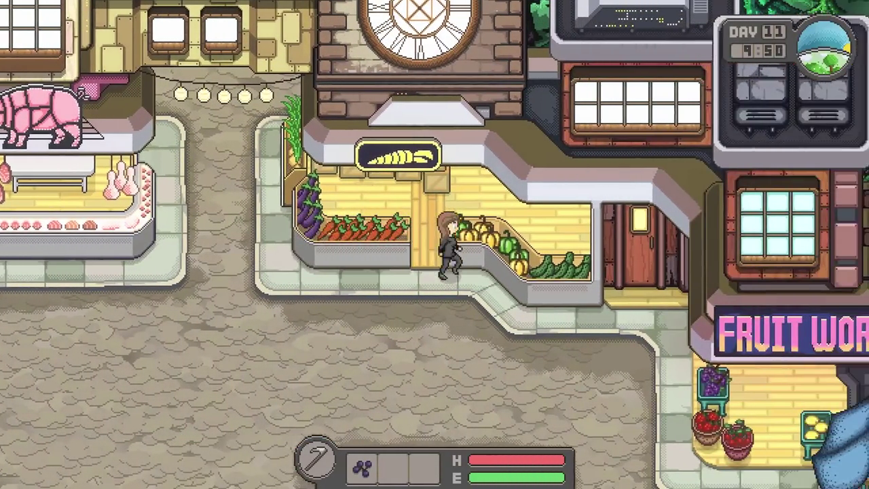
pyautogui.press('d')
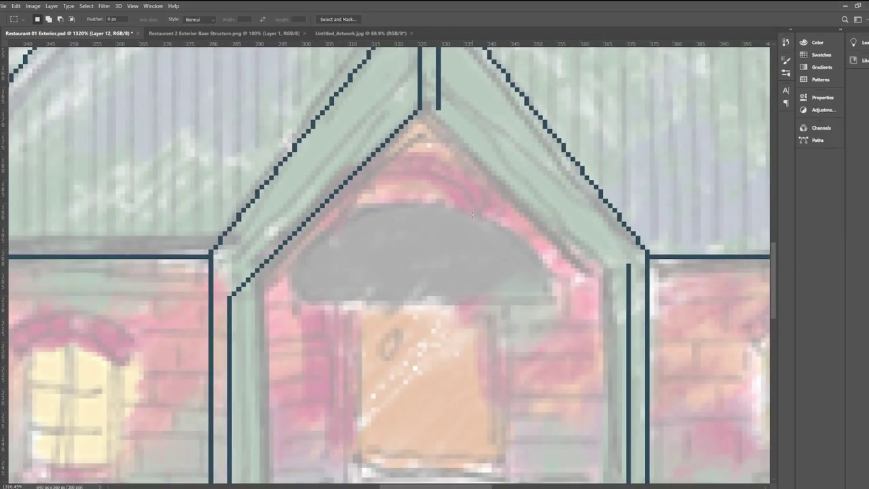
# Step: Select the inner left gable line and duplicate it onto a new layer
pyautogui.scroll(-5, 356, 240)
pyautogui.scroll(2, 355, 236)
pyautogui.moveTo(291, 274); pyautogui.dragTo(393, 172)
pyautogui.hotkey('ctrl', 'j')
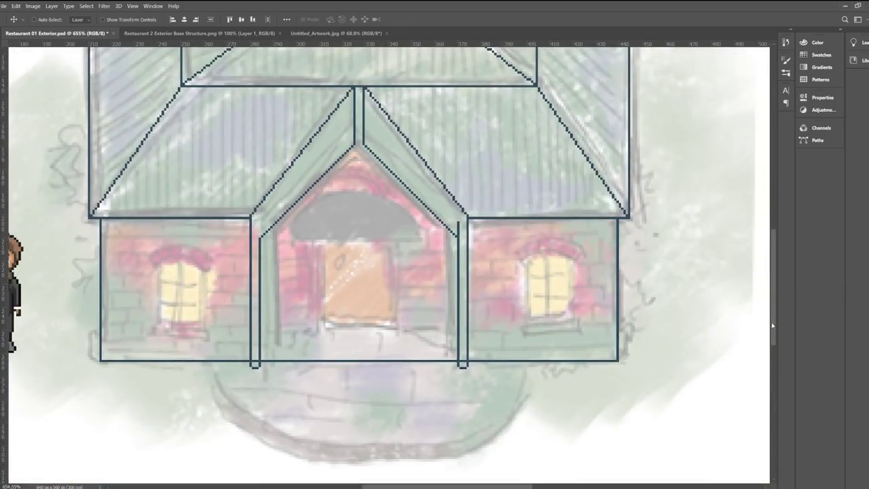
# Step: Delete the part of the right pillar's inner line that sticks out above the gable slope, and clear the selection
pyautogui.scroll(7, 453, 226)
pyautogui.press('m')
pyautogui.moveTo(456, 212); pyautogui.dragTo(473, 244)
pyautogui.press('Delete')
pyautogui.hotkey('ctrl', 'd')
pyautogui.scroll(-10, 502, 298)
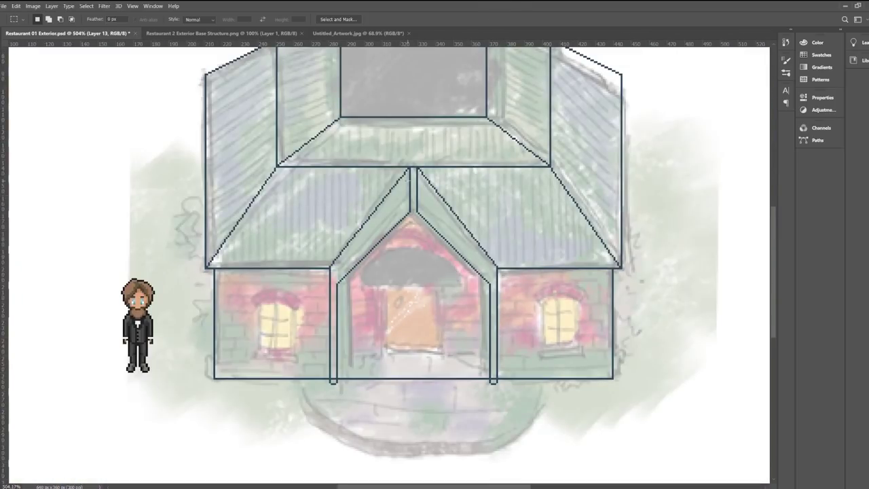
# Step: Draw a short horizontal pencil line at the peak of the entrance gable
pyautogui.scroll(2, 418, 228)
pyautogui.press('b')
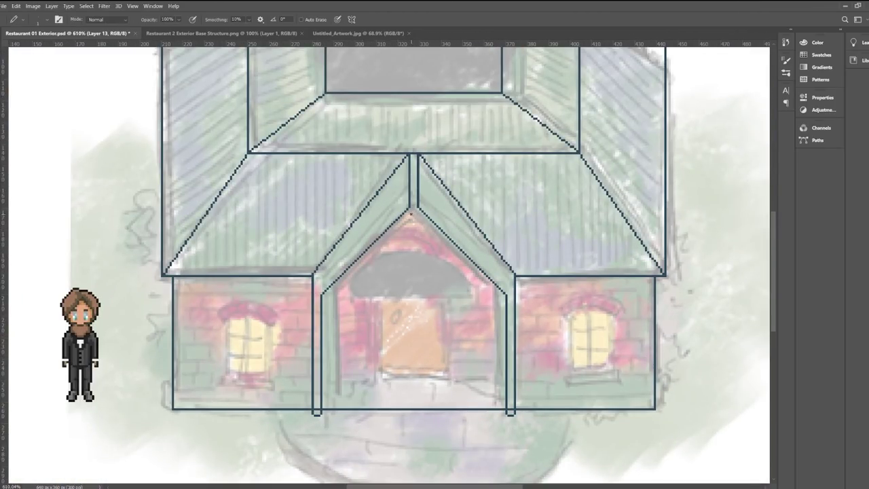
pyautogui.scroll(3, 410, 214)
pyautogui.moveTo(412, 218); pyautogui.dragTo(422, 218)
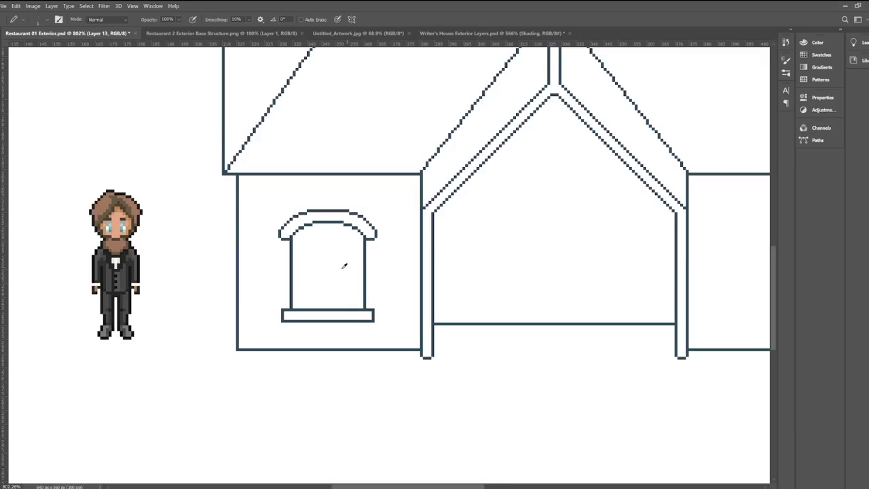
pyautogui.scroll(2, 344, 264)
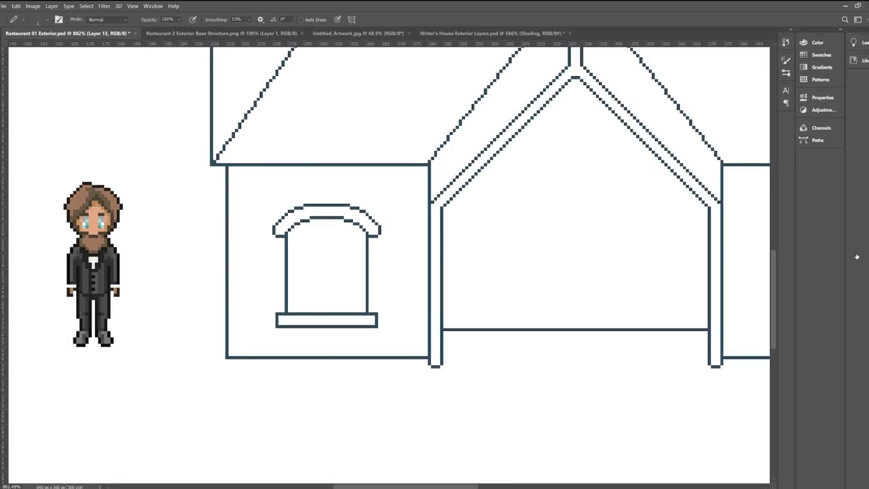
pyautogui.scroll(-3, 310, 210)
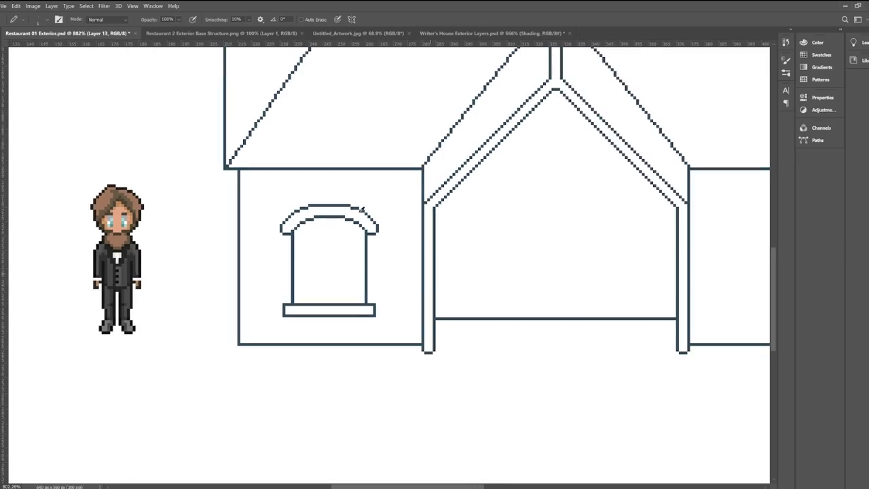
pyautogui.scroll(-1, 510, 271)
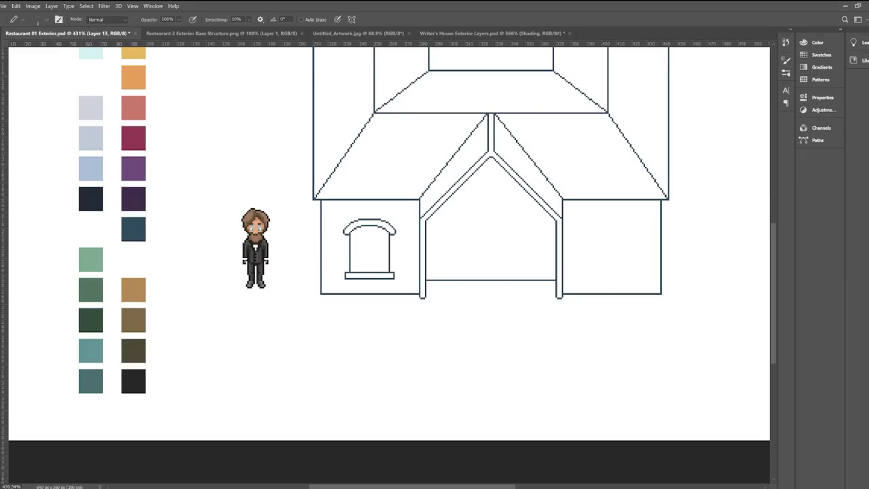
pyautogui.press('i')
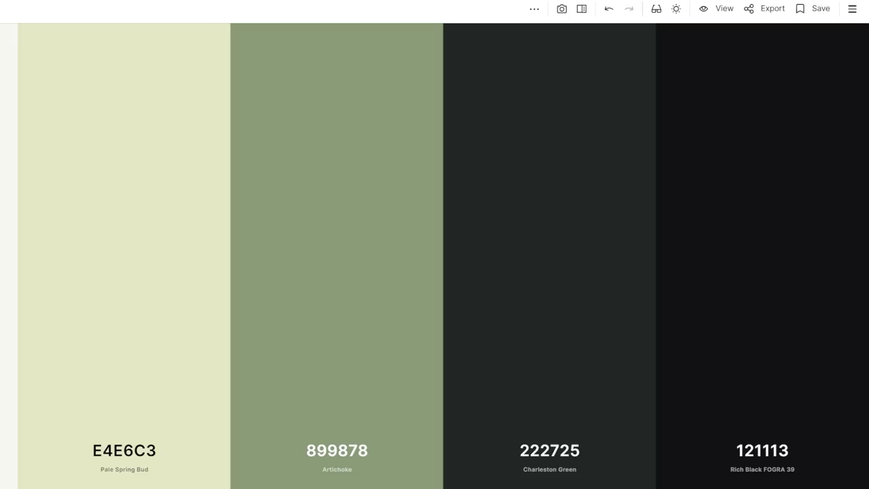
# Step: Switch to the online palette generator and generate several random colour palettes for reference
pyautogui.press('space')
pyautogui.press('space')
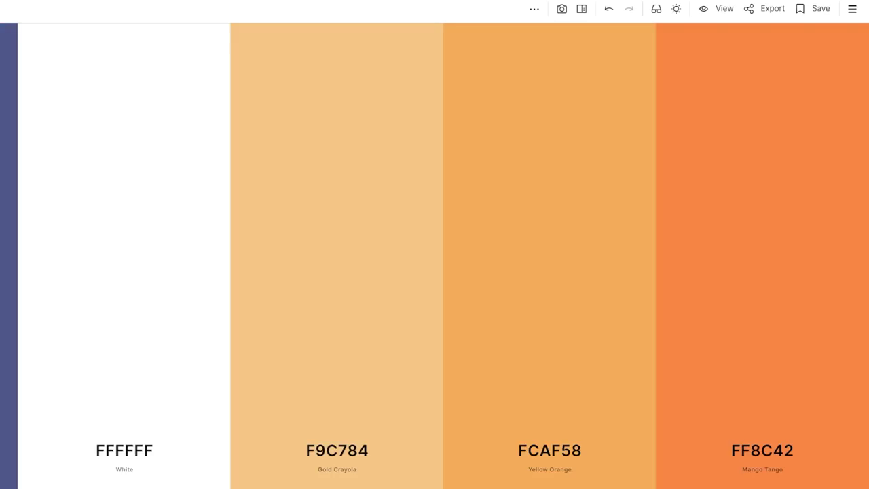
pyautogui.press('space')
pyautogui.press('space')
pyautogui.press('space')
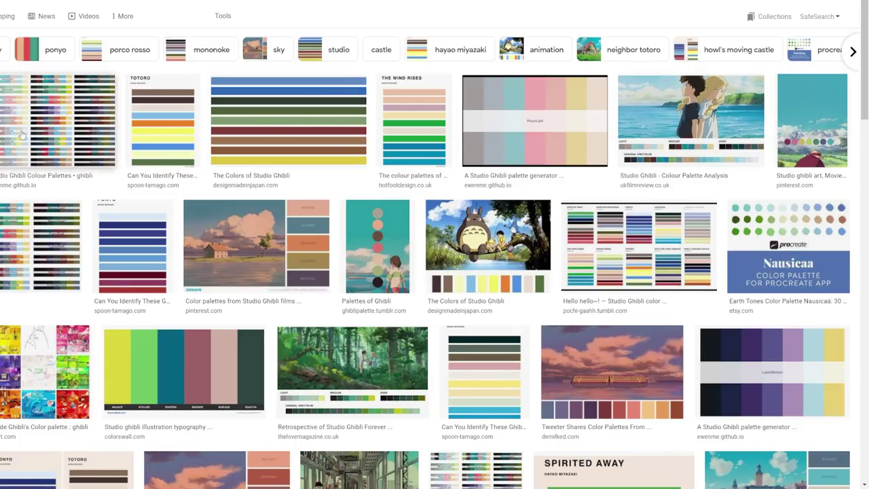
# Step: Browse the Studio Ghibli colour palette image results for colour references
pyautogui.scroll(-5, 524, 250)
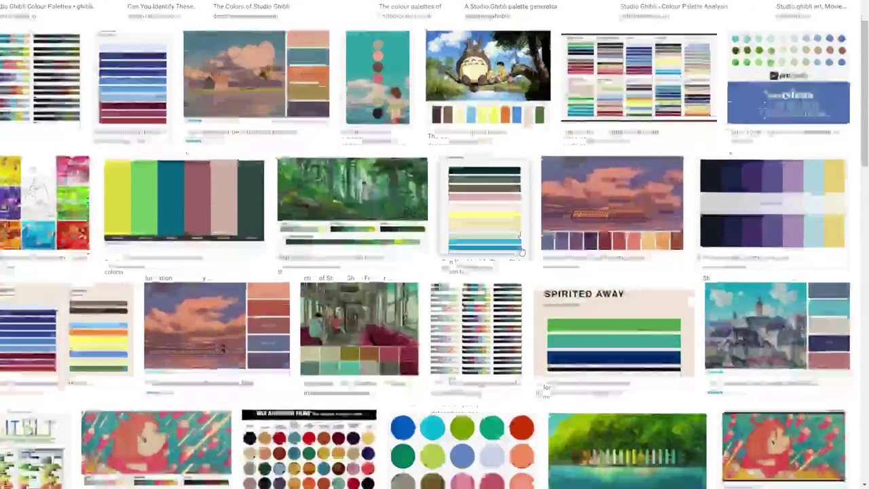
pyautogui.scroll(-3, 522, 251)
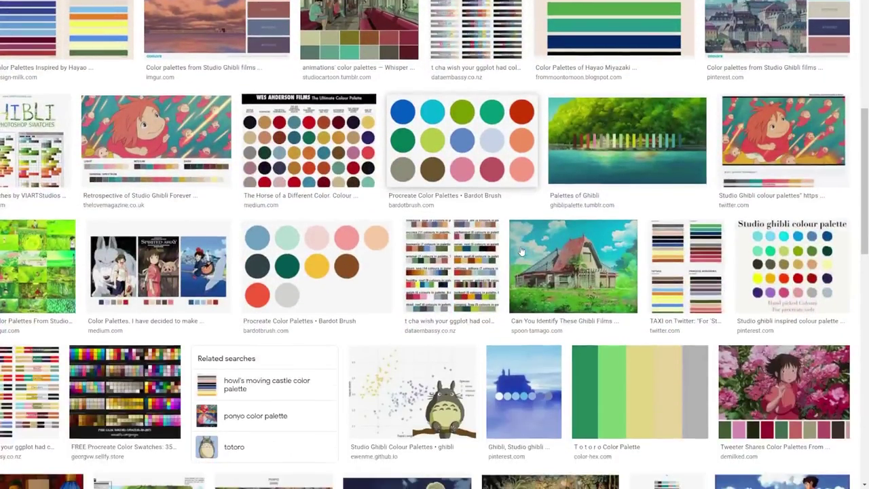
pyautogui.scroll(-8, 522, 251)
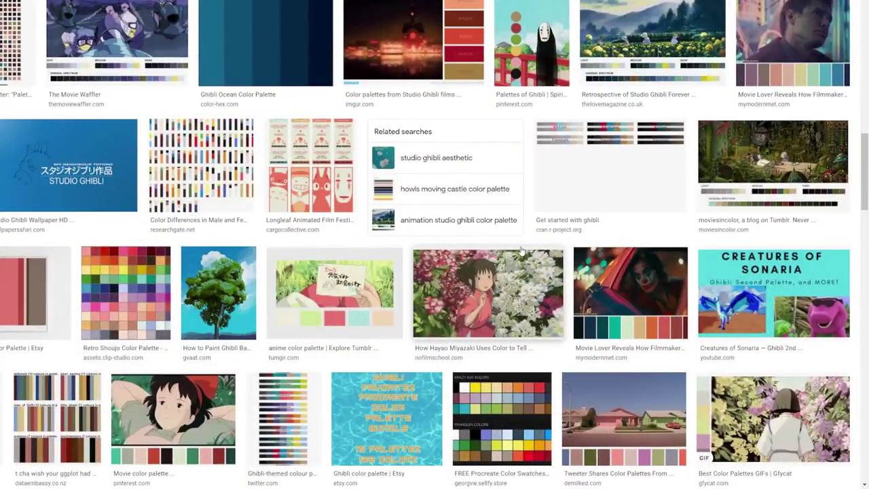
pyautogui.scroll(-2, 521, 252)
pyautogui.scroll(-2, 522, 251)
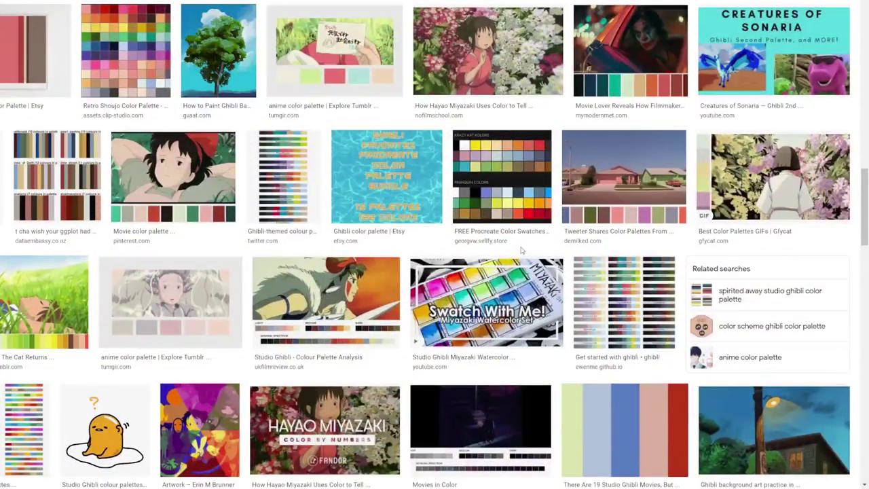
pyautogui.scroll(-2, 521, 251)
pyautogui.scroll(-2, 330, 324)
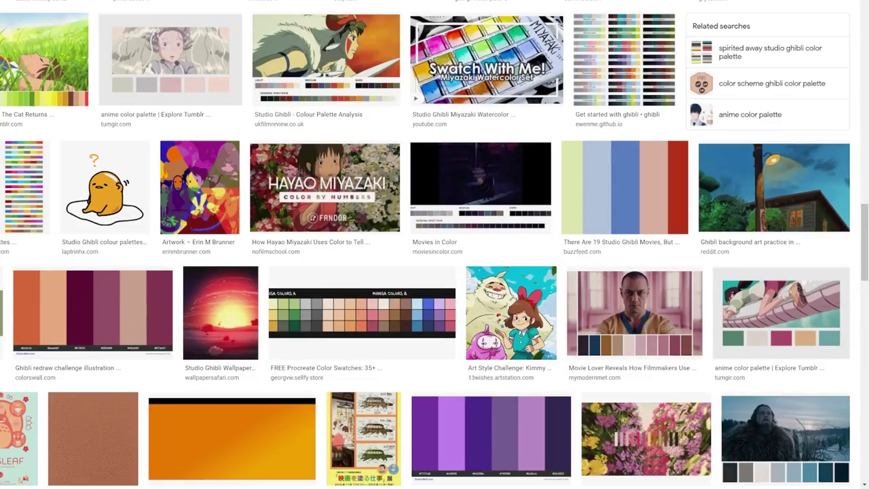
# Step: Draw purple horizontal mortar lines and staggered vertical brick joints on the left wall around the arched window
pyautogui.moveTo(231, 167); pyautogui.dragTo(492, 167)
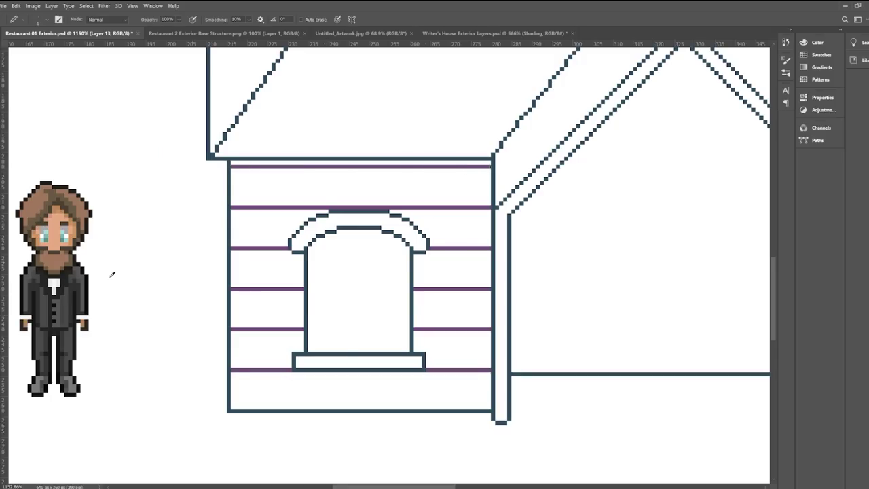
pyautogui.scroll(-2, 111, 274)
pyautogui.scroll(2, 208, 320)
pyautogui.moveTo(206, 312); pyautogui.dragTo(207, 346)
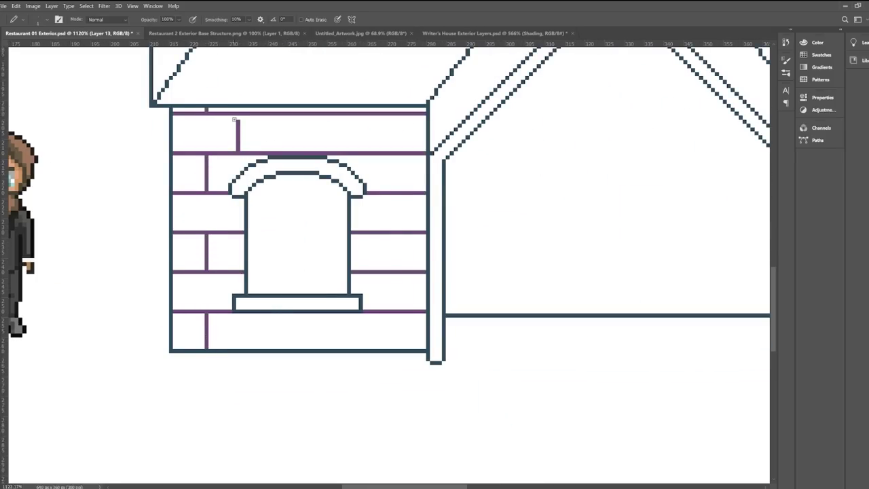
pyautogui.scroll(2, 275, 110)
pyautogui.scroll(2, 184, 177)
pyautogui.moveTo(233, 175)
pyautogui.mouseDown()
pyautogui.moveTo(287, 173)
pyautogui.moveTo(160, 175)
pyautogui.mouseUp()
pyautogui.hotkey('ctrl', 'z')
pyautogui.hotkey('ctrl', 'z')
pyautogui.hotkey('ctrl', 'z')
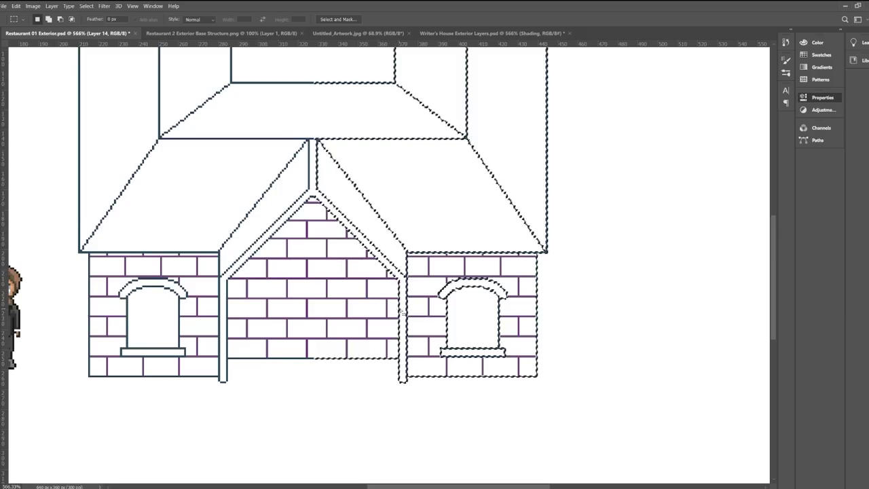
# Step: Select the right half of the house linework with its brick wall, move it right away from the left half, and deselect
pyautogui.scroll(-1, 359, 188)
pyautogui.scroll(1, 301, 265)
pyautogui.moveTo(378, 216); pyautogui.dragTo(607, 441)
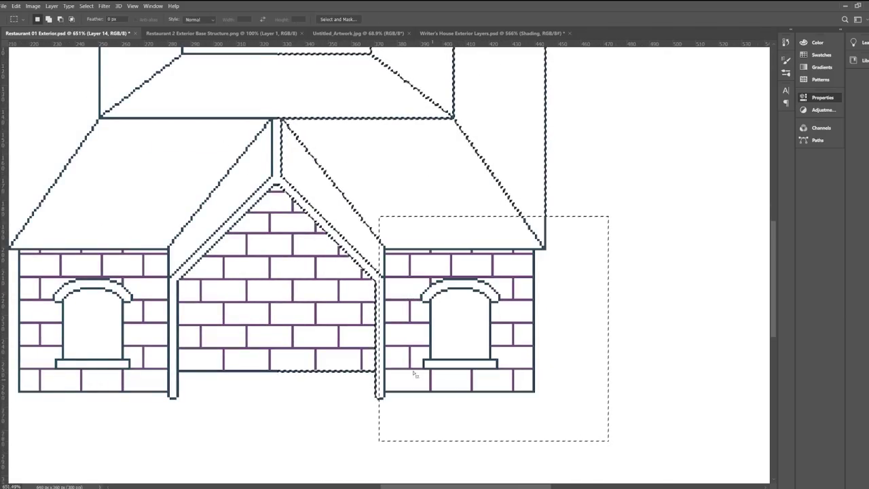
pyautogui.press('v')
pyautogui.moveTo(407, 303); pyautogui.dragTo(559, 303)
pyautogui.scroll(-3, 317, 283)
pyautogui.scroll(3, 343, 322)
pyautogui.press('m')
pyautogui.hotkey('ctrl', 'd')
# Step: Move a piece of the linework to the right, merge its layer down, and pencil two short horizontal segments in a sampled line colour
pyautogui.scroll(3, 311, 279)
pyautogui.press('u')
pyautogui.moveTo(204, 231); pyautogui.dragTo(286, 269)
pyautogui.press('v')
pyautogui.moveTo(219, 228)
pyautogui.mouseDown()
pyautogui.moveTo(307, 220)
pyautogui.moveTo(372, 229)
pyautogui.mouseUp()
pyautogui.hotkey('ctrl', 'e')
pyautogui.press('b')
pyautogui.keyDown('alt'); pyautogui.click(349, 229); pyautogui.keyUp('alt')
pyautogui.moveTo(359, 272); pyautogui.dragTo(370, 272)
pyautogui.moveTo(360, 359); pyautogui.dragTo(372, 359)
pyautogui.scroll(-3, 366, 309)
pyautogui.scroll(-3, 339, 204)
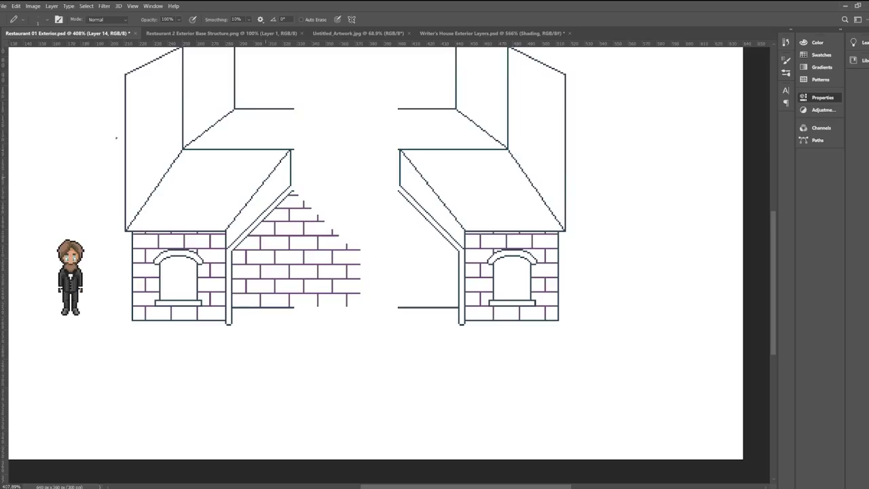
# Step: Select the separated right half of the house and move it left until only a narrow central gap remains, then deselect
pyautogui.press('m')
pyautogui.moveTo(472, 112); pyautogui.dragTo(644, 398)
pyautogui.press('v')
pyautogui.moveTo(519, 306); pyautogui.dragTo(465, 305)
pyautogui.scroll(4, 465, 302)
pyautogui.scroll(2, 464, 299)
pyautogui.scroll(-4, 464, 302)
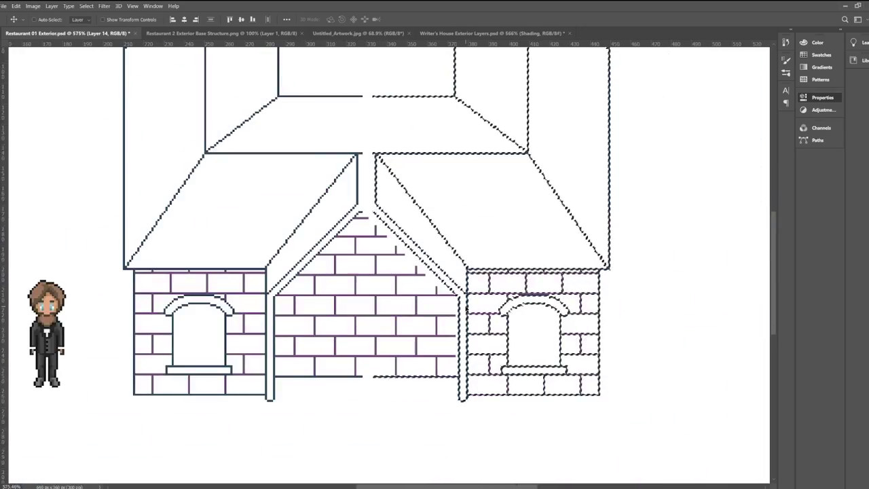
pyautogui.scroll(4, 461, 304)
pyautogui.scroll(-3, 458, 307)
pyautogui.hotkey('ctrl', 'd')
pyautogui.press('m')
pyautogui.scroll(-4, 459, 293)
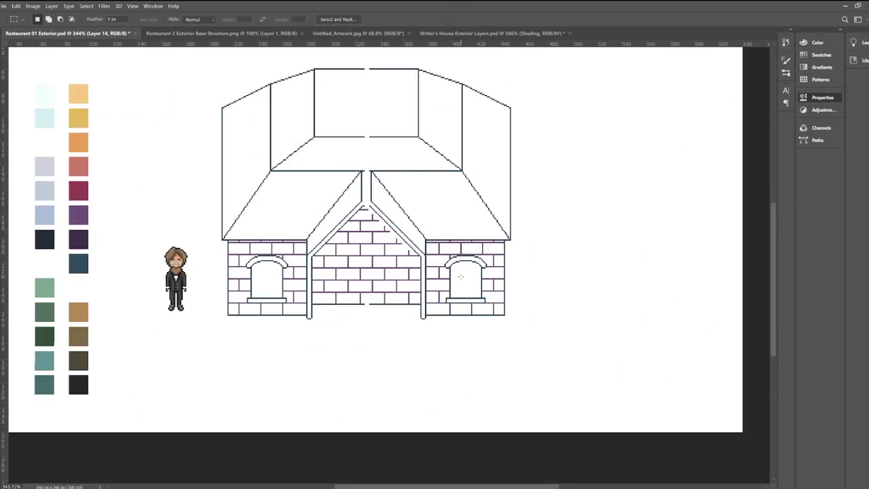
pyautogui.scroll(2, 509, 303)
pyautogui.scroll(-1, 508, 304)
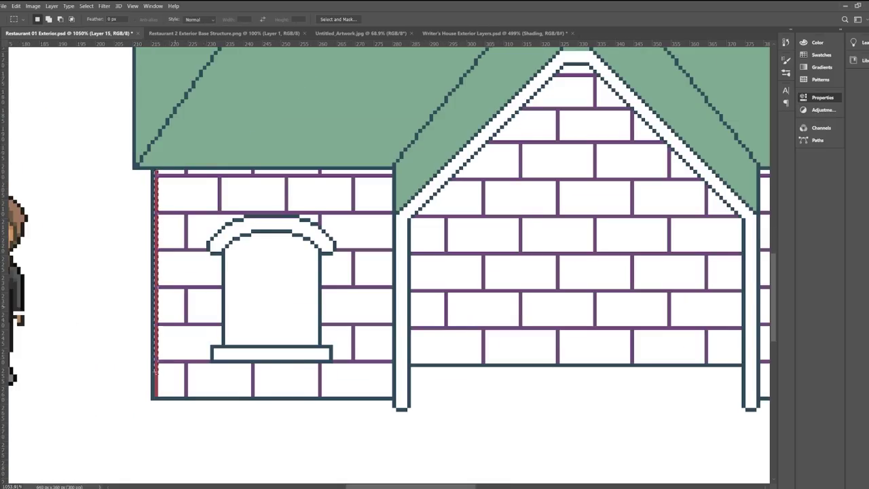
# Step: Trace the inside edge of the central gable wall with straight red lines and fill the enclosed area with red
pyautogui.scroll(-3, 83, 292)
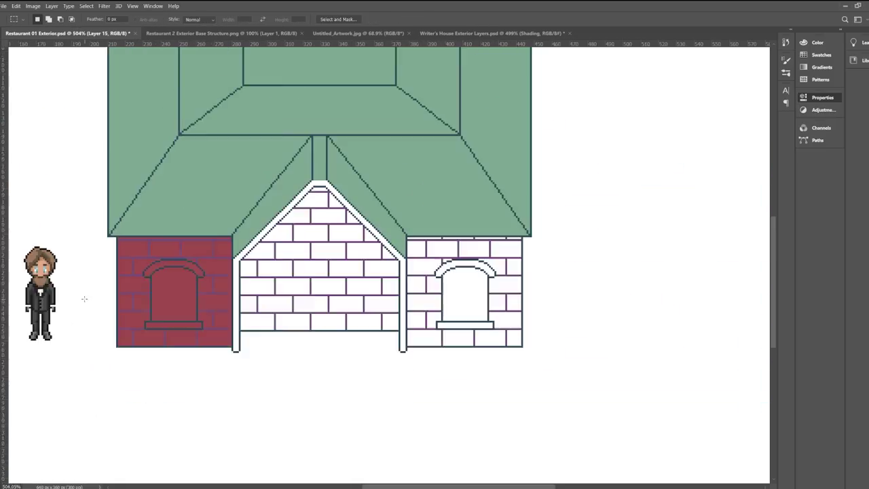
pyautogui.scroll(3, 240, 252)
pyautogui.click(428, 117)
pyautogui.keyDown('shift'); pyautogui.click(598, 281); pyautogui.keyUp('shift')
pyautogui.keyDown('shift'); pyautogui.click(230, 282); pyautogui.keyUp('shift')
pyautogui.keyDown('shift'); pyautogui.click(401, 120); pyautogui.keyUp('shift')
pyautogui.keyDown('shift'); pyautogui.click(589, 279); pyautogui.keyUp('shift')
pyautogui.scroll(-2, 469, 238)
pyautogui.keyDown('shift'); pyautogui.click(284, 344); pyautogui.keyUp('shift')
pyautogui.keyDown('shift'); pyautogui.click(574, 346); pyautogui.keyUp('shift')
pyautogui.keyDown('shift'); pyautogui.click(573, 224); pyautogui.keyUp('shift')
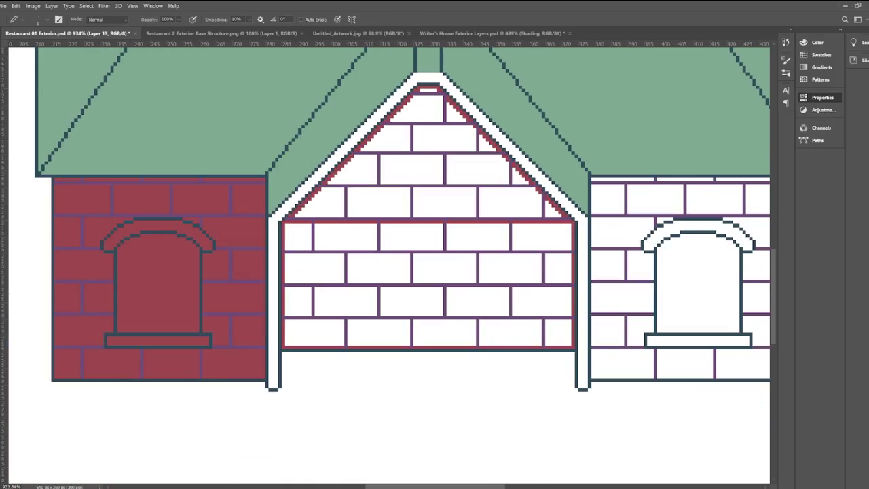
pyautogui.click(408, 285)
# Step: Select a thin vertical red strip and stretch it across the right wall with Free Transform to fill it, then deselect
pyautogui.scroll(3, 451, 250)
pyautogui.press('m')
pyautogui.moveTo(348, 233); pyautogui.dragTo(348, 424)
pyautogui.hotkey('ctrl', 't')
pyautogui.moveTo(349, 319); pyautogui.dragTo(562, 318)
pyautogui.press('Return')
pyautogui.hotkey('ctrl', 'd')
pyautogui.scroll(-3, 545, 329)
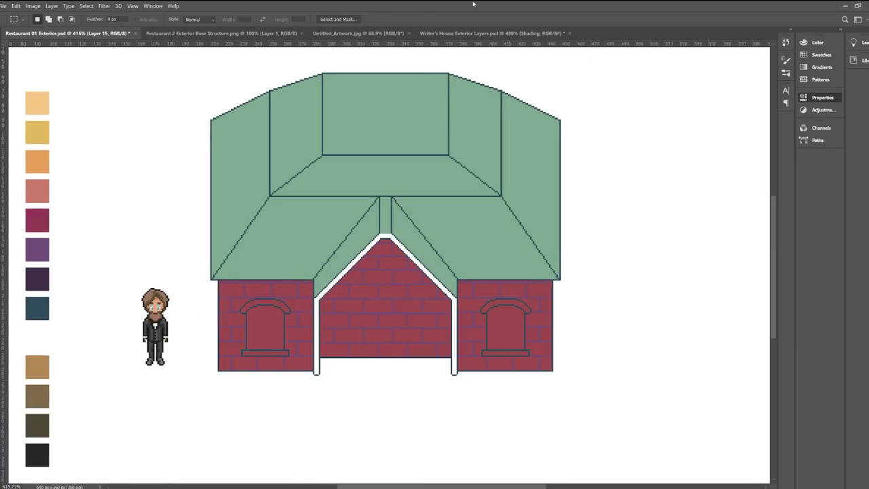
# Step: Sample the darker green from the palette and paint the insides of the entrance pillars with the Pencil tool
pyautogui.scroll(-1, 435, 292)
pyautogui.press('i')
pyautogui.click(104, 383)
pyautogui.press('b')
pyautogui.scroll(5, 393, 344)
pyautogui.moveTo(398, 270); pyautogui.dragTo(398, 427)
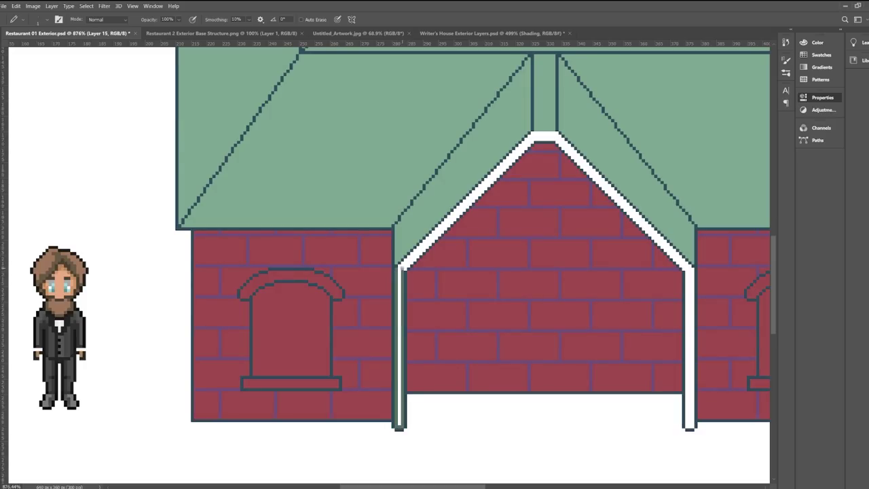
pyautogui.scroll(-1, 448, 326)
pyautogui.moveTo(449, 265)
pyautogui.mouseDown()
pyautogui.moveTo(449, 412)
pyautogui.moveTo(455, 260)
pyautogui.mouseUp()
pyautogui.moveTo(454, 412); pyautogui.dragTo(453, 265)
# Step: Fill the white gable trim with straight dark green pencil lines across the peak and down both slopes
pyautogui.scroll(3, 318, 164)
pyautogui.keyDown('shift'); pyautogui.click(303, 135); pyautogui.keyUp('shift')
pyautogui.keyDown('shift'); pyautogui.click(333, 127); pyautogui.keyUp('shift')
pyautogui.keyDown('shift'); pyautogui.click(137, 295); pyautogui.keyUp('shift')
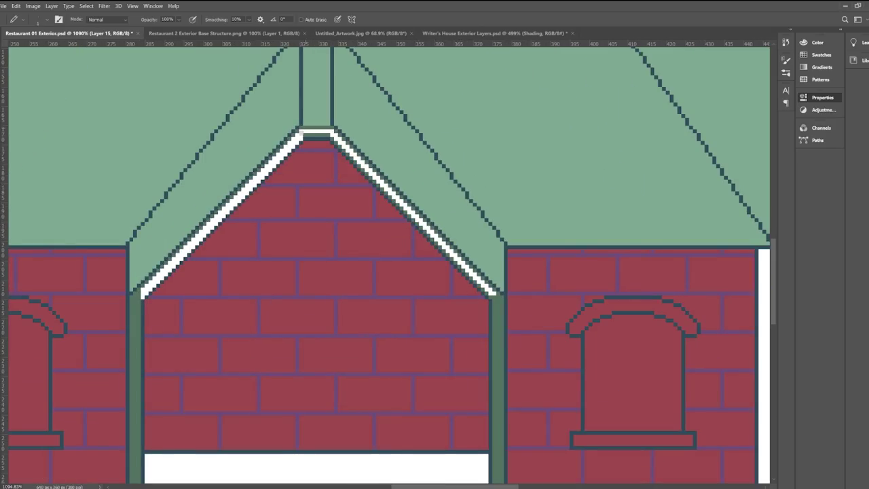
pyautogui.keyDown('shift'); pyautogui.click(333, 131); pyautogui.keyUp('shift')
pyautogui.keyDown('shift'); pyautogui.click(494, 293); pyautogui.keyUp('shift')
# Step: Sample the outline colour and draw a short horizontal line between the ridge lines at the gable's peak
pyautogui.scroll(-5, 400, 215)
pyautogui.scroll(2, 400, 224)
pyautogui.scroll(3, 400, 251)
pyautogui.keyDown('alt'); pyautogui.click(374, 229); pyautogui.keyUp('alt')
pyautogui.moveTo(357, 242); pyautogui.dragTo(374, 243)
pyautogui.scroll(-3, 374, 229)
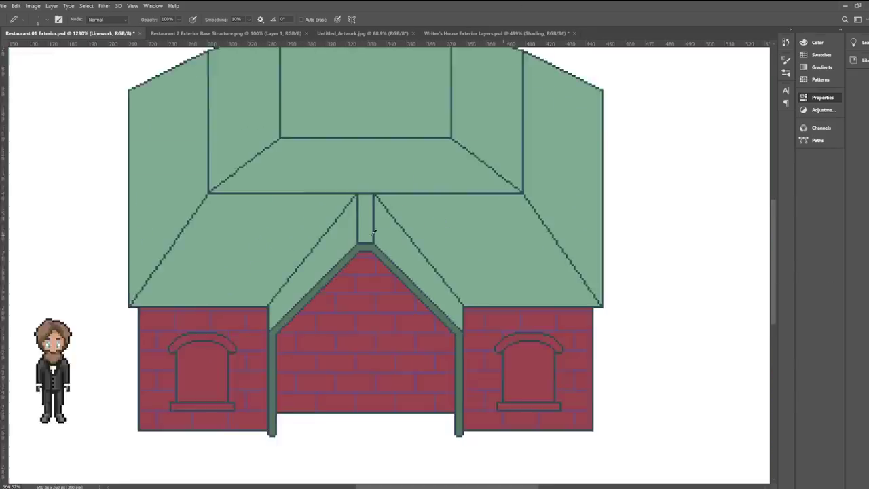
# Step: Move the character sprite in front of the centre of the entrance wall
pyautogui.scroll(6, 450, 355)
pyautogui.scroll(-4, 367, 276)
pyautogui.press('v')
pyautogui.moveTo(260, 312); pyautogui.dragTo(530, 312)
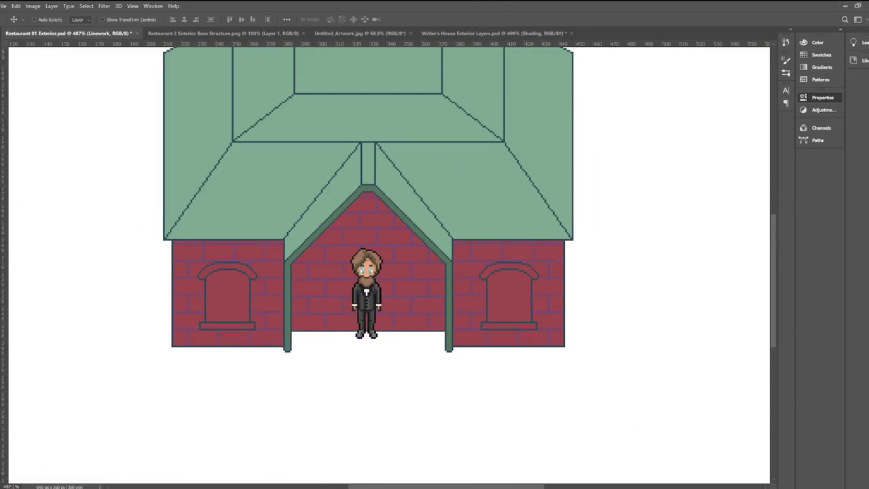
# Step: Draw the outline of an arched doorway in the centre of the entrance wall with the Pencil tool
pyautogui.press('b')
pyautogui.scroll(10, 458, 284)
pyautogui.scroll(-8, 531, 264)
pyautogui.scroll(4, 326, 231)
pyautogui.moveTo(324, 187); pyautogui.dragTo(322, 392)
pyautogui.scroll(-2, 322, 393)
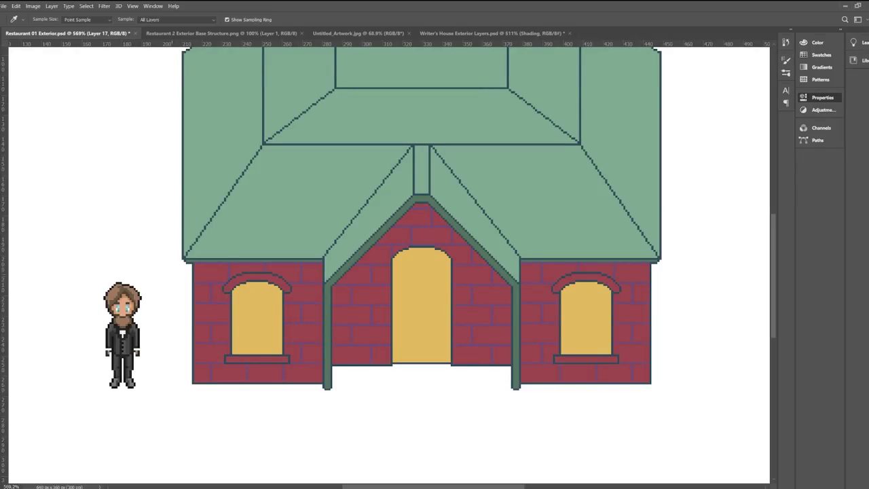
# Step: Draw light pink highlight lines along the upper edges of the top-row bricks on the left wall
pyautogui.press('b')
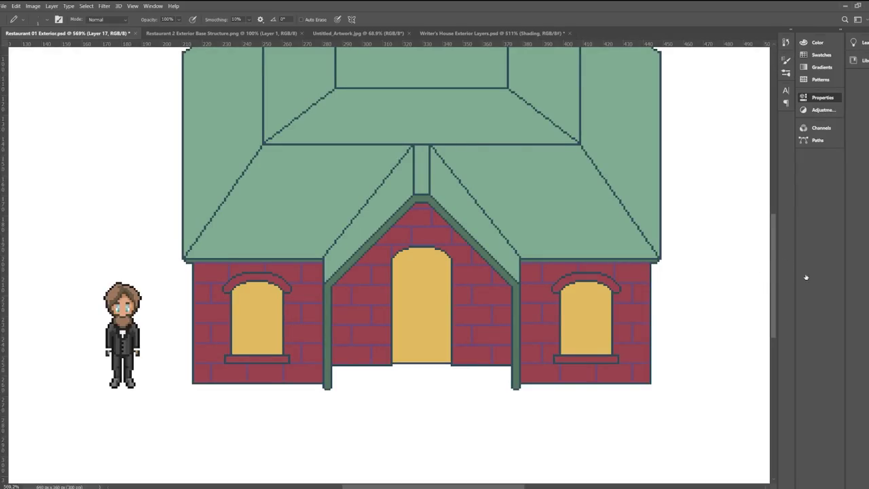
pyautogui.scroll(3, 312, 275)
pyautogui.keyDown('shift'); pyautogui.click(353, 272); pyautogui.keyUp('shift')
pyautogui.scroll(-3, 360, 258)
pyautogui.scroll(3, 360, 248)
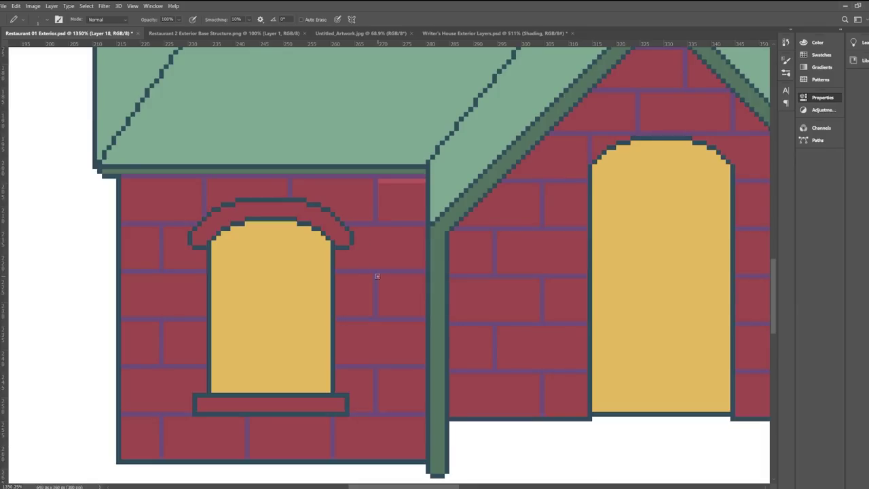
pyautogui.keyDown('shift'); pyautogui.click(299, 182); pyautogui.keyUp('shift')
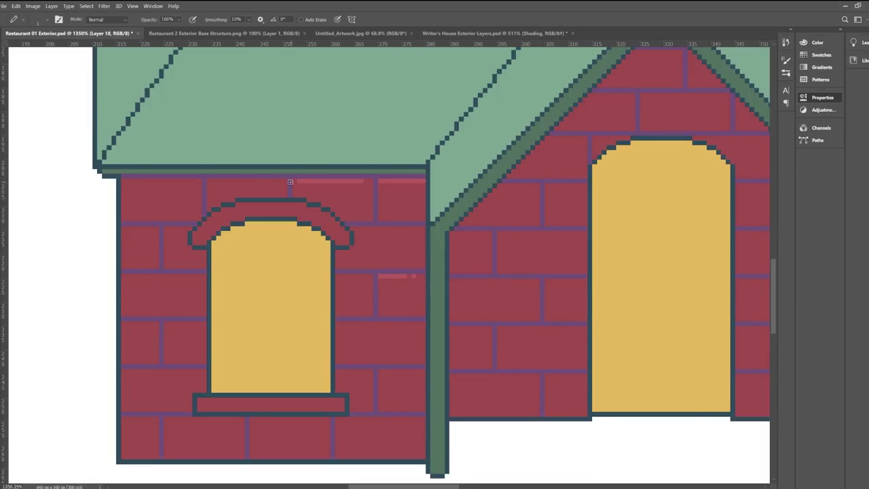
pyautogui.keyDown('shift'); pyautogui.click(209, 181); pyautogui.keyUp('shift')
pyautogui.keyDown('shift'); pyautogui.click(131, 181); pyautogui.keyUp('shift')
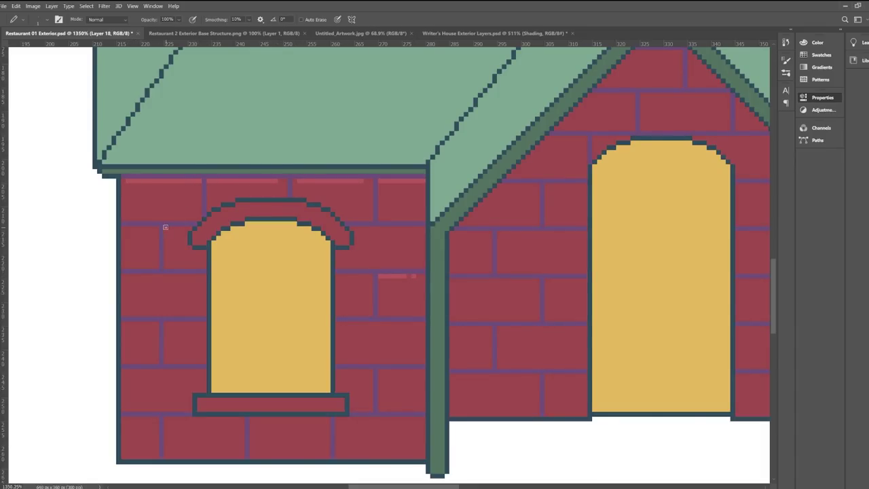
# Step: Add light pink highlight lines along the tops of the lower-row bricks on both sides of the left wall's window
pyautogui.keyDown('shift'); pyautogui.click(206, 277); pyautogui.keyUp('shift')
pyautogui.scroll(-3, 204, 268)
pyautogui.scroll(3, 180, 279)
pyautogui.click(202, 273)
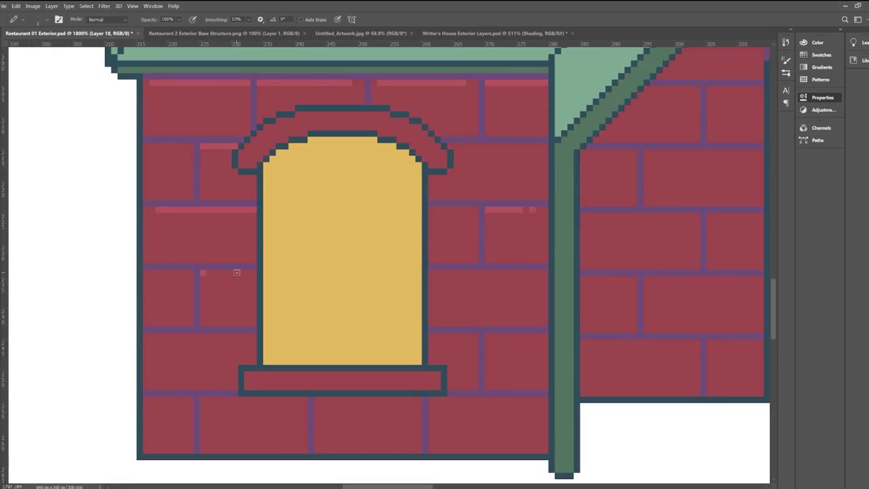
pyautogui.keyDown('shift'); pyautogui.click(247, 273); pyautogui.keyUp('shift')
pyautogui.click(227, 336)
pyautogui.keyDown('shift'); pyautogui.click(147, 334); pyautogui.keyUp('shift')
pyautogui.scroll(-3, 150, 333)
pyautogui.scroll(2, 330, 336)
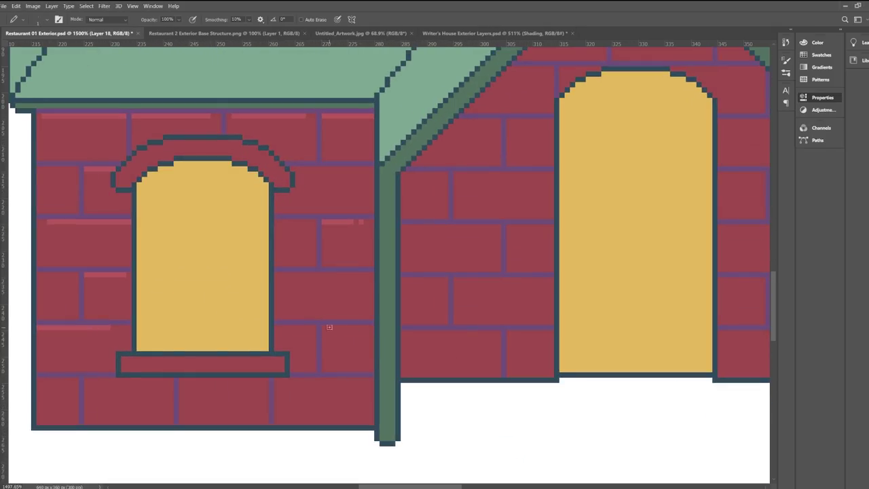
pyautogui.scroll(-2, 148, 280)
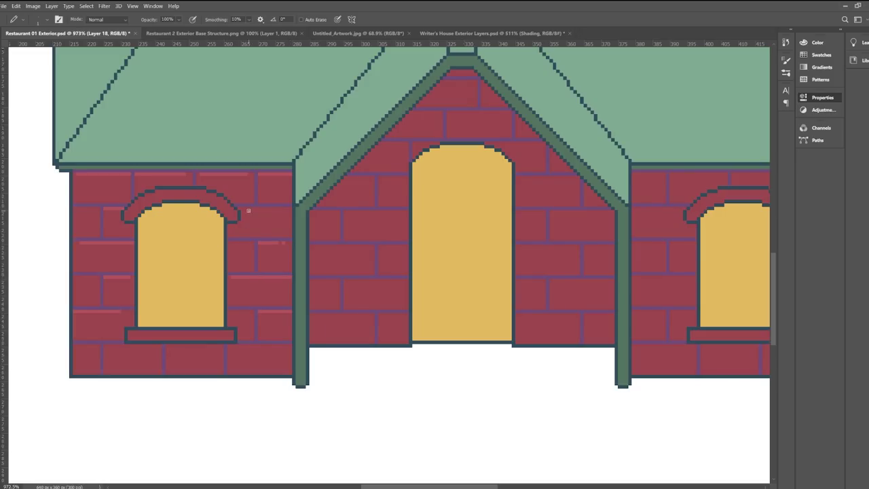
# Step: Sample the light brown from the palette, outline the brick on the outer side of the left window and fill it
pyautogui.scroll(-4, 150, 235)
pyautogui.scroll(2, 146, 245)
pyautogui.scroll(-2, 170, 248)
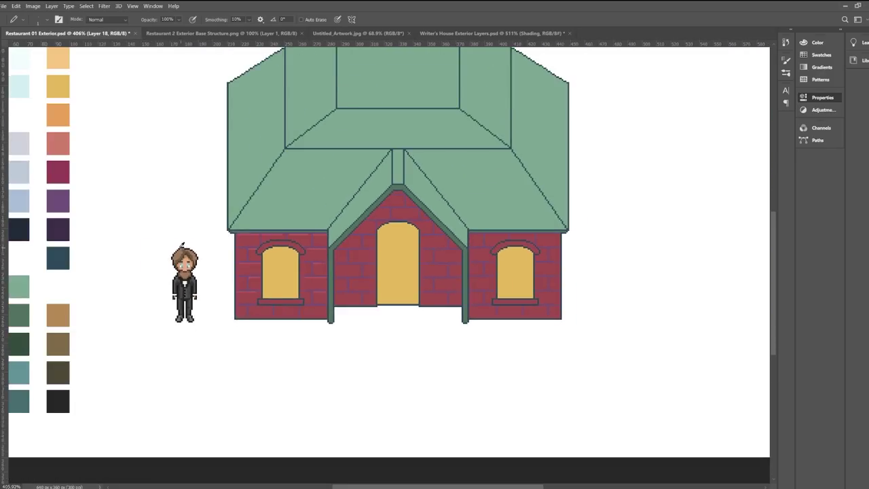
pyautogui.scroll(2, 178, 244)
pyautogui.scroll(-3, 336, 293)
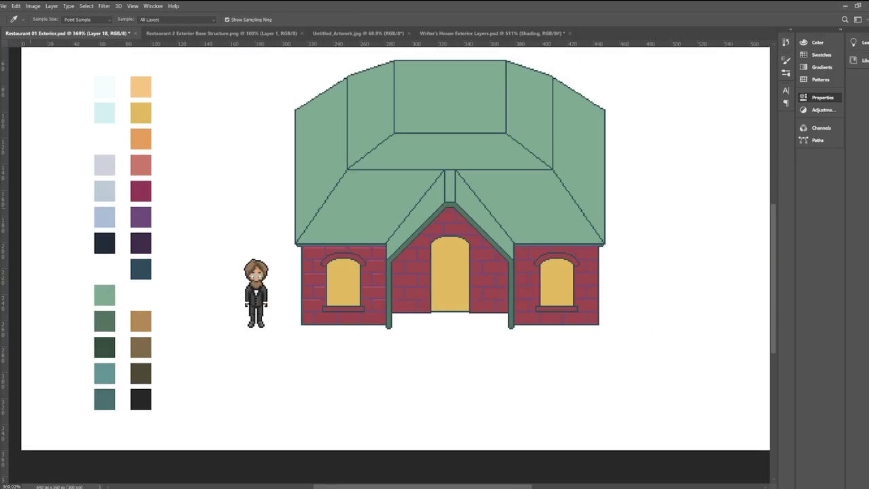
pyautogui.scroll(3, 337, 294)
pyautogui.scroll(4, 337, 293)
pyautogui.moveTo(201, 169)
pyautogui.mouseDown()
pyautogui.moveTo(202, 230)
pyautogui.moveTo(337, 235)
pyautogui.moveTo(341, 180)
pyautogui.moveTo(207, 172)
pyautogui.mouseUp()
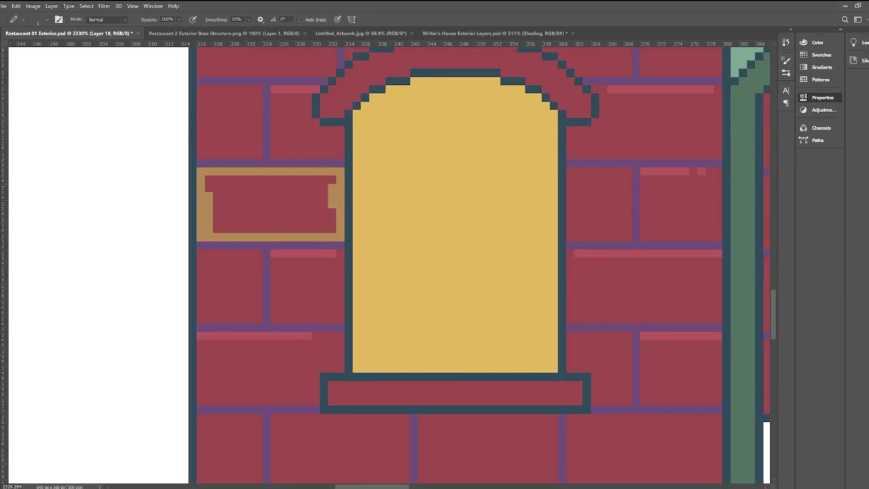
pyautogui.press('g')
pyautogui.click(324, 229)
pyautogui.scroll(-5, 324, 229)
# Step: Sample the yellow from the palette and draw a highlight along the top of the light brown brick
pyautogui.press('i')
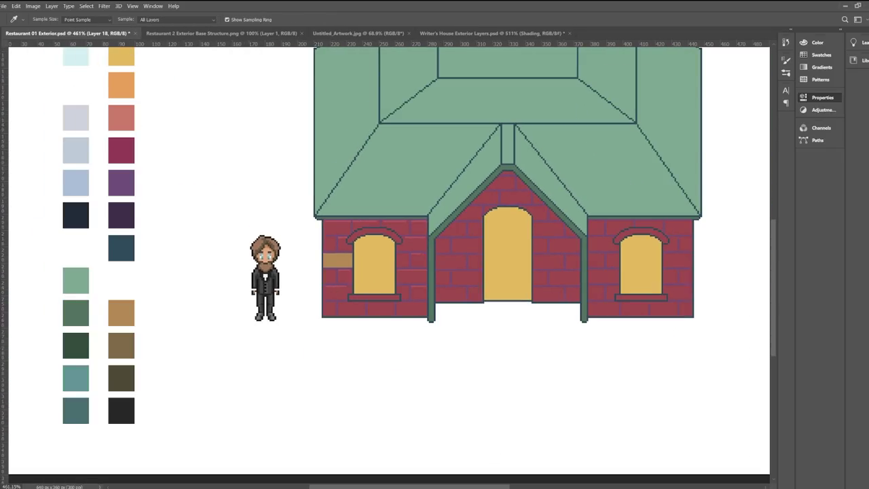
pyautogui.press('b')
pyautogui.scroll(4, 359, 251)
pyautogui.moveTo(249, 264); pyautogui.dragTo(372, 264)
pyautogui.scroll(-4, 253, 269)
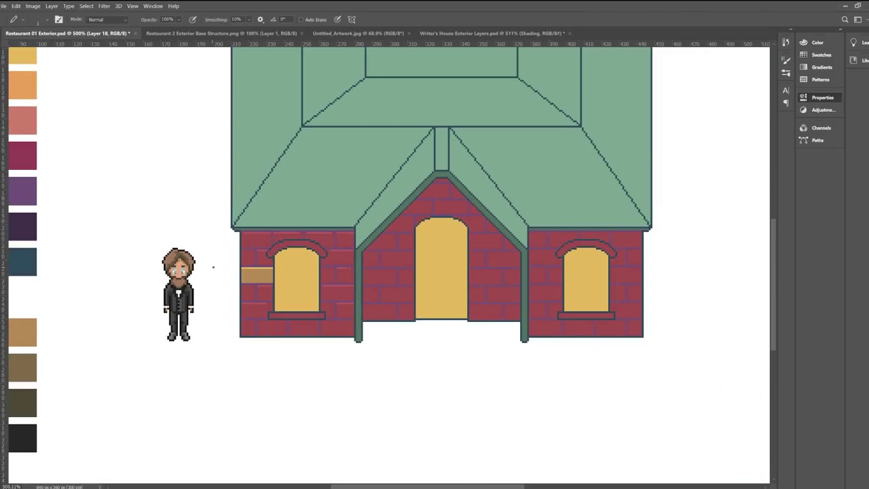
# Step: Sample the light brown and fill the left wall's bottom-row brick next to the entrance pillar with it
pyautogui.scroll(3, 319, 292)
pyautogui.keyDown('alt'); pyautogui.click(216, 264); pyautogui.keyUp('alt')
pyautogui.scroll(4, 271, 326)
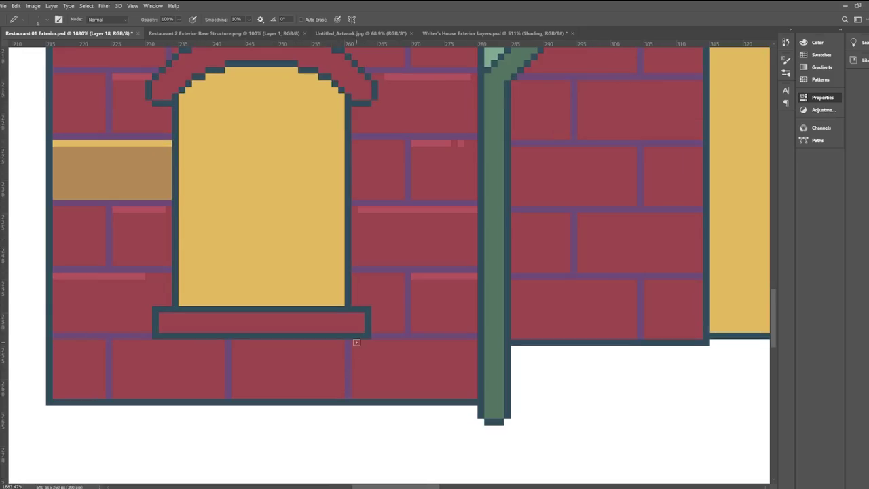
pyautogui.moveTo(356, 341)
pyautogui.mouseDown()
pyautogui.moveTo(356, 393)
pyautogui.moveTo(471, 398)
pyautogui.moveTo(473, 342)
pyautogui.moveTo(360, 346)
pyautogui.moveTo(429, 343)
pyautogui.mouseUp()
pyautogui.press('g')
pyautogui.click(425, 374)
# Step: Sample the yellow highlight and draw a broken highlight along the top of the light brown bottom-row brick
pyautogui.press('i')
pyautogui.click(93, 144)
pyautogui.press('b')
pyautogui.moveTo(440, 344); pyautogui.dragTo(467, 344)
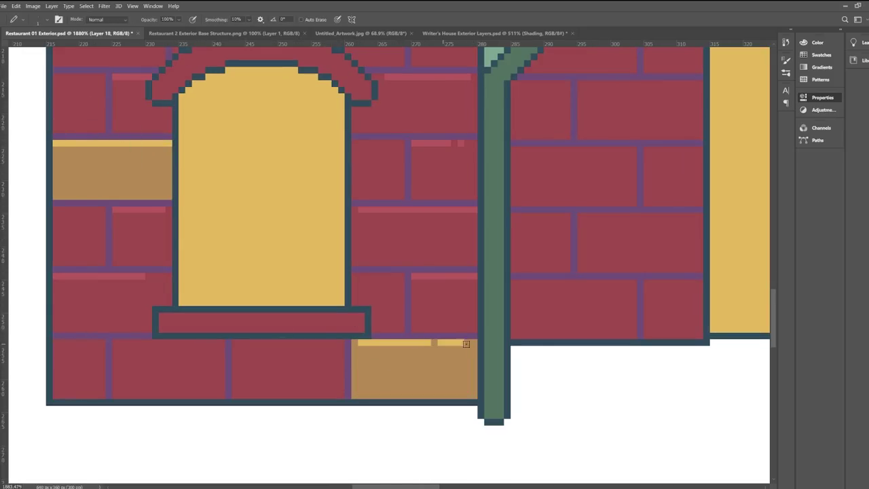
pyautogui.scroll(-5, 278, 326)
# Step: Outline and fill the right wall's brick between the pillar and the window with the light brown
pyautogui.press('i')
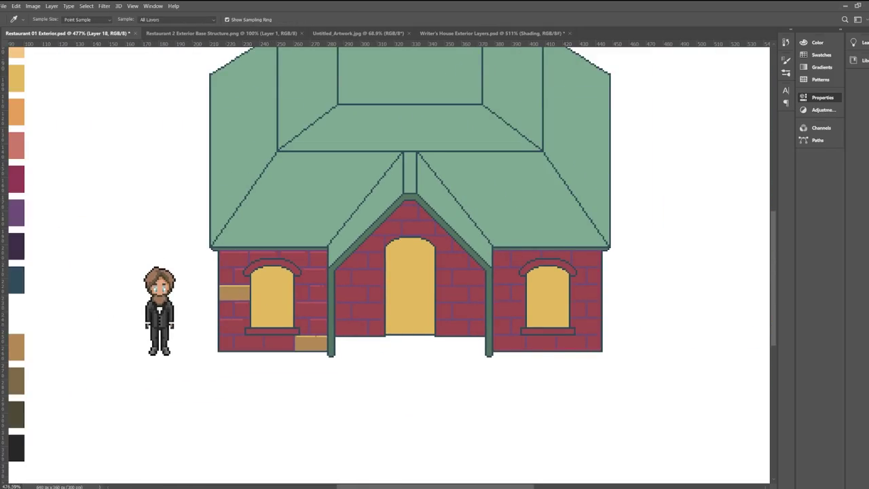
pyautogui.scroll(5, 518, 314)
pyautogui.press('b')
pyautogui.moveTo(445, 279)
pyautogui.mouseDown()
pyautogui.moveTo(449, 321)
pyautogui.moveTo(537, 321)
pyautogui.mouseUp()
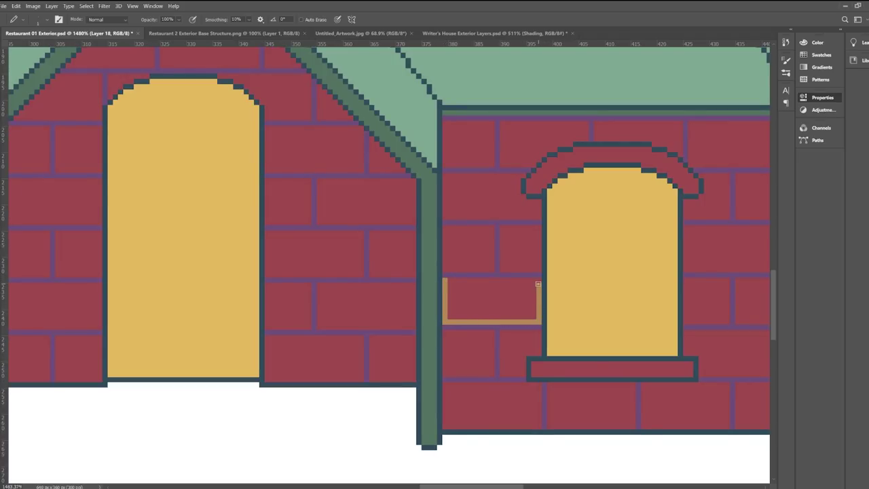
pyautogui.moveTo(538, 284); pyautogui.dragTo(450, 281)
pyautogui.press('g')
pyautogui.click(460, 305)
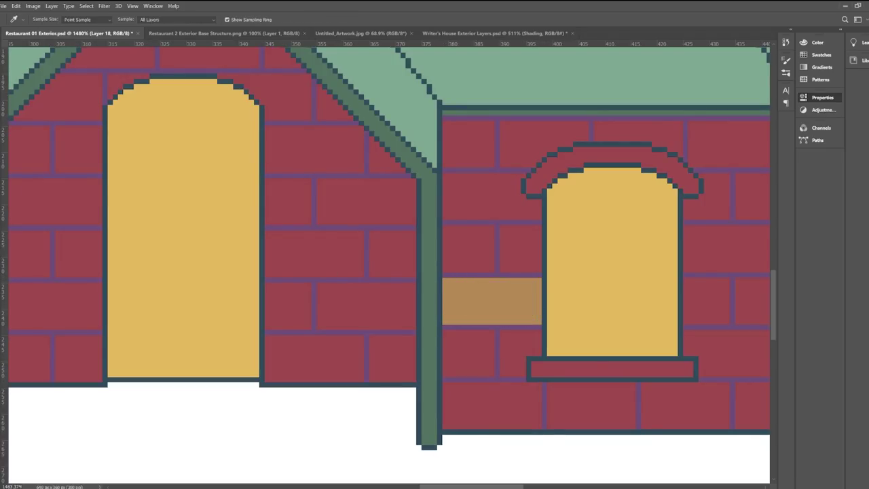
# Step: Draw a yellow highlight along the top of the right wall's light brown brick, then sample its colour
pyautogui.press('b')
pyautogui.moveTo(449, 283); pyautogui.dragTo(541, 282)
pyautogui.scroll(-5, 530, 285)
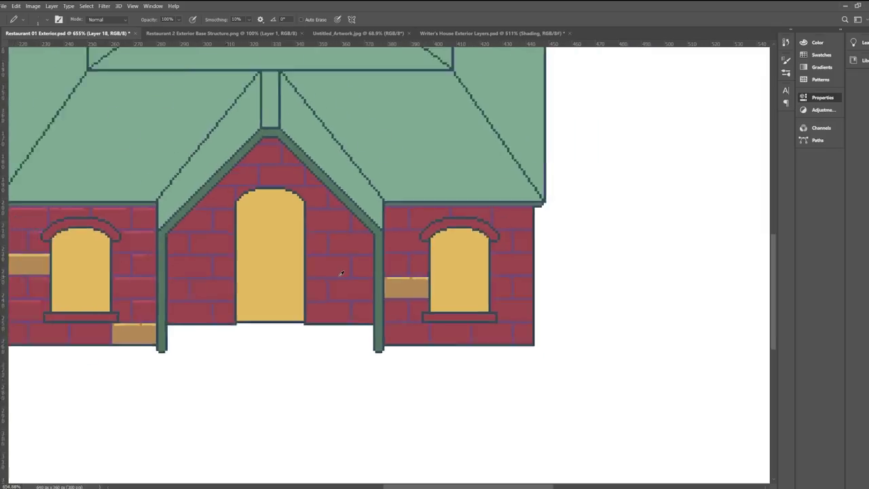
pyautogui.press('i')
pyautogui.scroll(2, 507, 290)
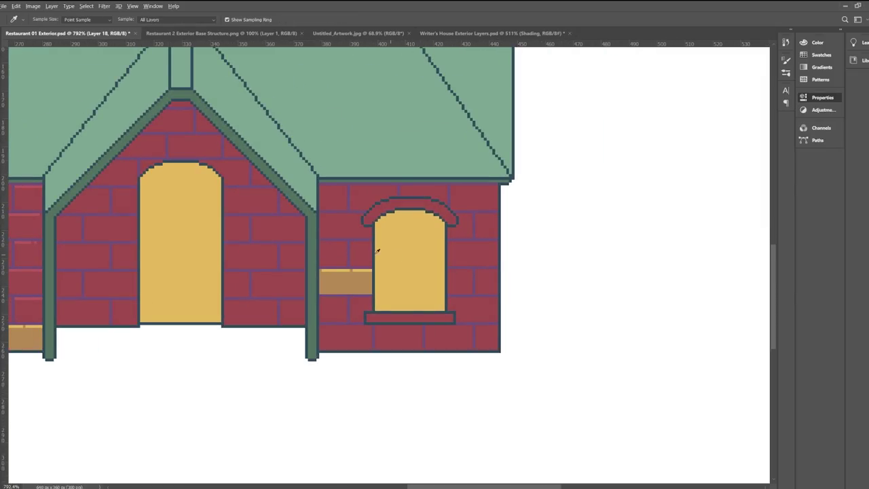
pyautogui.click(353, 273)
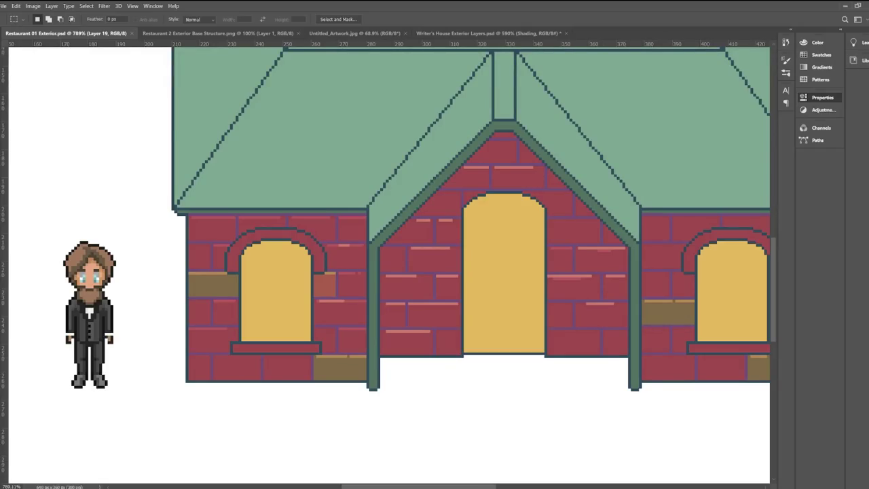
# Step: Draw a straight outline-coloured strip one pixel below the left wall's bottom edge with the Pencil tool
pyautogui.scroll(4, 218, 394)
pyautogui.press('b')
pyautogui.click(211, 356)
pyautogui.keyDown('shift'); pyautogui.click(356, 356); pyautogui.keyUp('shift')
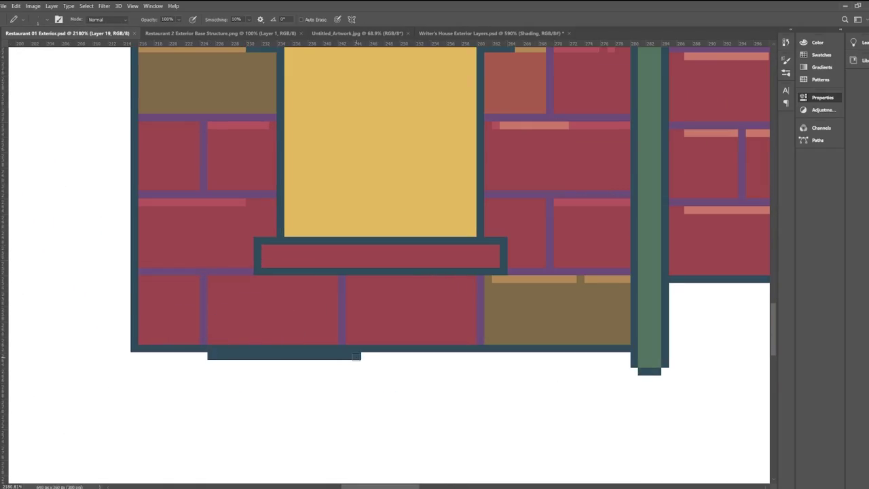
pyautogui.keyDown('shift'); pyautogui.click(388, 356); pyautogui.keyUp('shift')
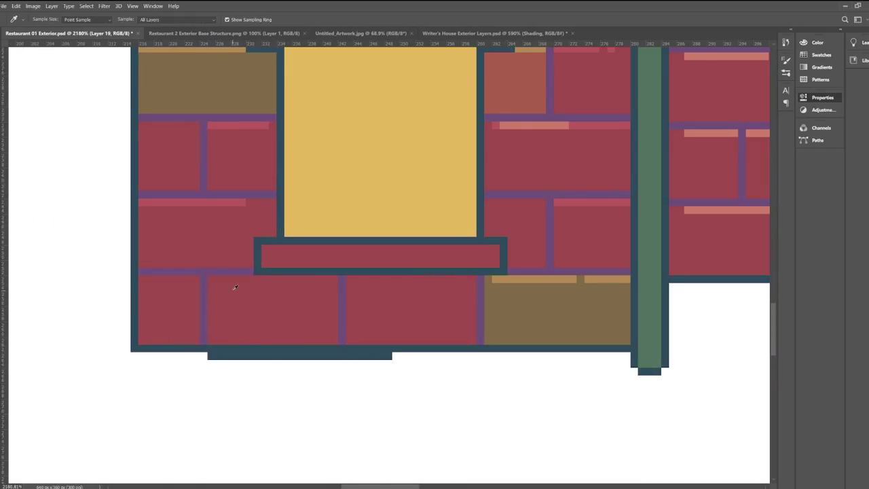
pyautogui.hotkey('ctrl', 'z')
# Step: Select the left wall's original bottom outline above the lower strip and delete it
pyautogui.click(778, 270)
pyautogui.keyDown('alt'); pyautogui.click(135, 227); pyautogui.keyUp('alt')
pyautogui.moveTo(210, 355)
pyautogui.mouseDown()
pyautogui.moveTo(428, 356)
pyautogui.moveTo(429, 327)
pyautogui.mouseUp()
pyautogui.click(3, 62)
pyautogui.press('Delete')
pyautogui.scroll(-4, 112, 289)
pyautogui.scroll(2, 516, 299)
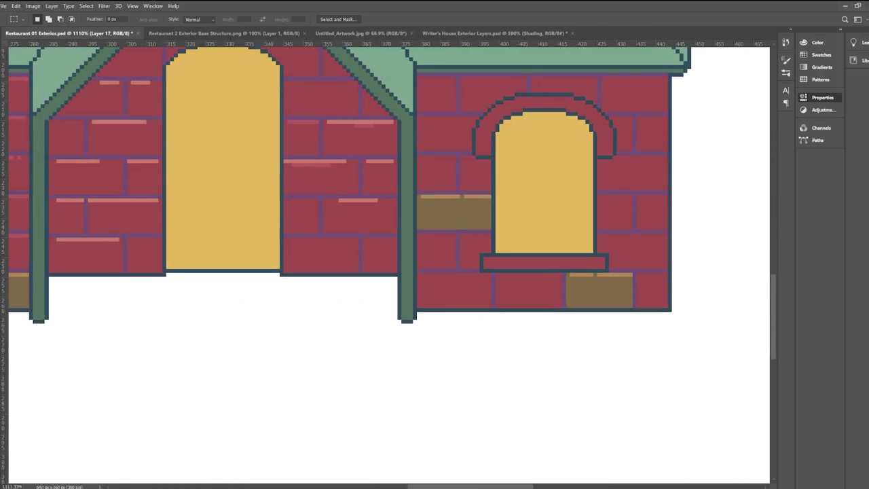
# Step: Lower two sections of the right wall's bottom outline by one pixel, removing the original outline above them
pyautogui.scroll(3, 394, 326)
pyautogui.hscroll(3, 283, 305)
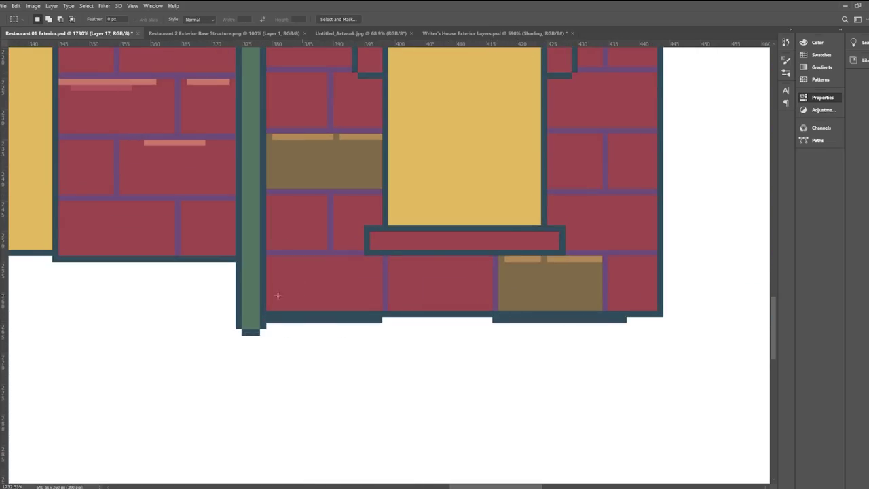
pyautogui.moveTo(268, 316); pyautogui.dragTo(381, 305)
pyautogui.press('Delete')
pyautogui.moveTo(627, 315); pyautogui.dragTo(495, 312)
pyautogui.hotkey('ctrl', 'x')
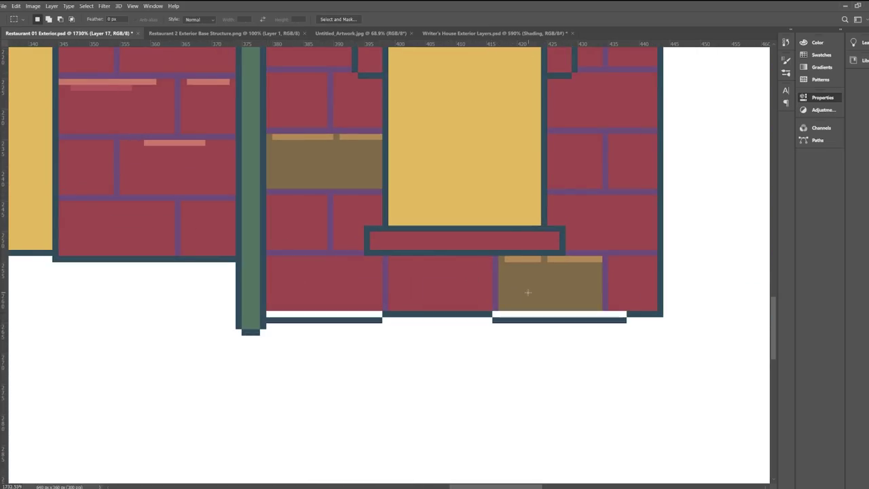
# Step: Select a thin band across the right wall's bottom bricks and stretch it down to fill the gaps above the lowered outline
pyautogui.moveTo(267, 292); pyautogui.dragTo(624, 298)
pyautogui.hotkey('ctrl', 't')
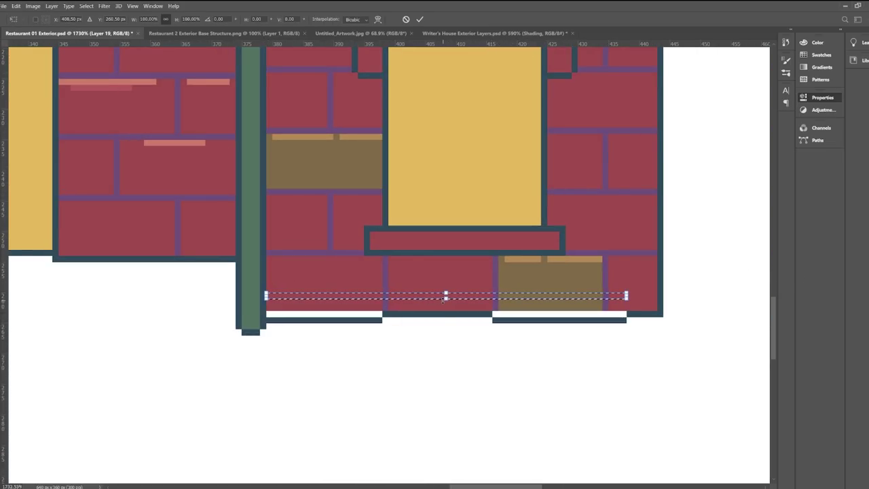
pyautogui.moveTo(446, 300); pyautogui.dragTo(446, 317)
pyautogui.press('Return')
pyautogui.hotkey('ctrl', 'd')
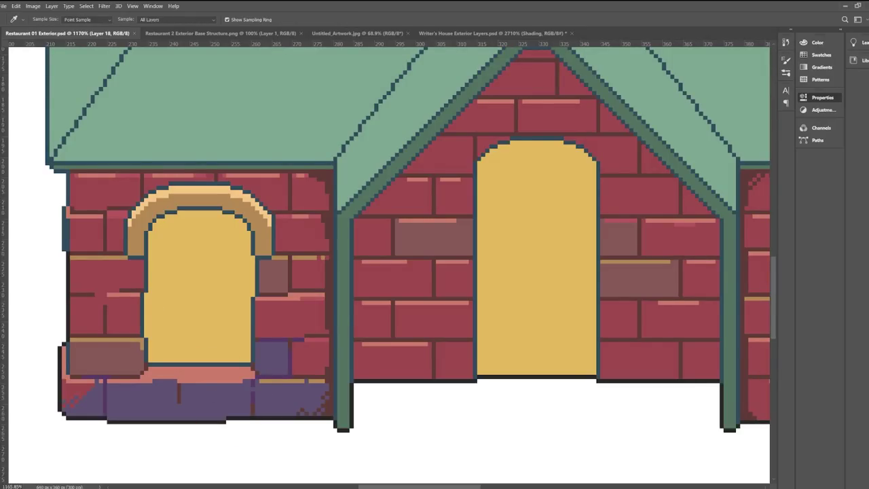
# Step: Fill the two bottom-row bricks on the left side of the door with dark purple
pyautogui.scroll(2, 494, 421)
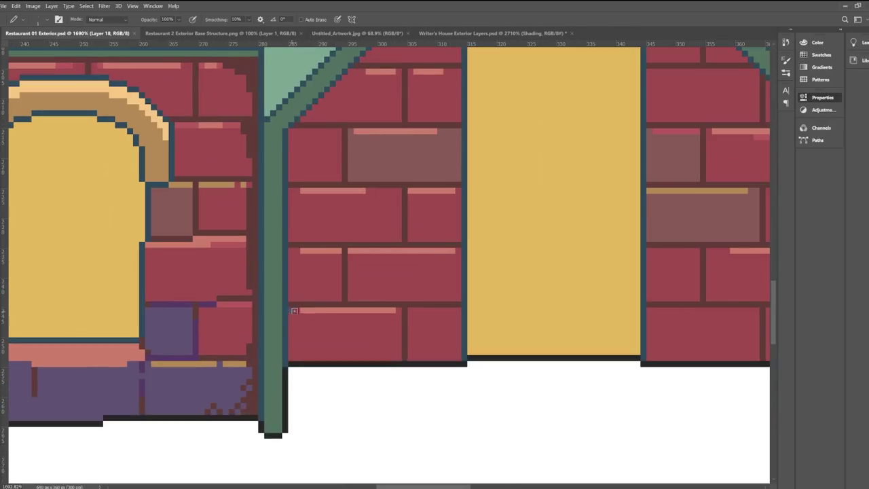
pyautogui.moveTo(297, 352); pyautogui.dragTo(397, 313)
pyautogui.press('g')
pyautogui.click(368, 333)
pyautogui.press('b')
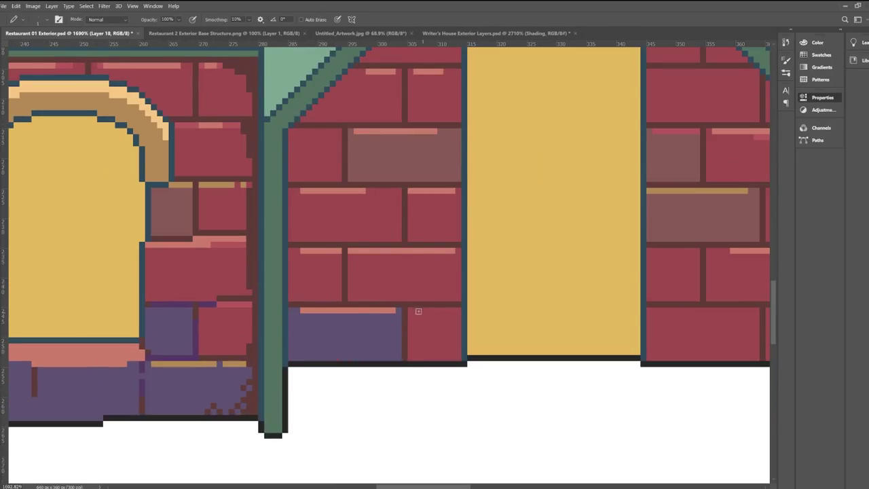
pyautogui.press('g')
pyautogui.click(436, 331)
# Step: Draw light purple highlights on the purple bricks left of the door and the left wall's bottom brick beside the pillar
pyautogui.press('b')
pyautogui.moveTo(453, 311); pyautogui.dragTo(411, 311)
pyautogui.moveTo(399, 317); pyautogui.dragTo(303, 310)
pyautogui.hotkey('ctrl', 'z')
pyautogui.moveTo(155, 365); pyautogui.dragTo(242, 364)
pyautogui.scroll(-4, 541, 301)
pyautogui.scroll(6, 611, 306)
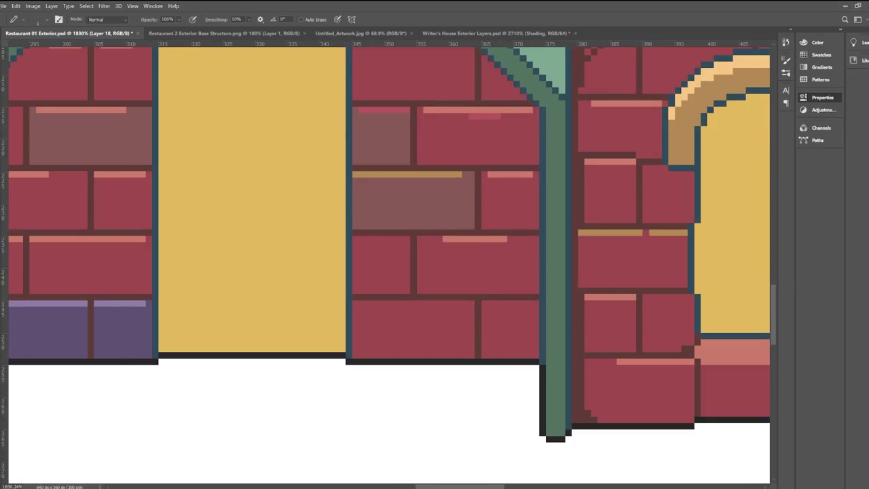
# Step: Outline and fill the two bottom-row bricks on the right side of the door with dark purple
pyautogui.moveTo(359, 301); pyautogui.dragTo(494, 361)
pyautogui.press('g')
pyautogui.moveTo(576, 357)
pyautogui.mouseDown()
pyautogui.moveTo(521, 303)
pyautogui.moveTo(413, 301)
pyautogui.mouseUp()
pyautogui.click(429, 346)
pyautogui.click(542, 333)
# Step: Draw light purple highlights along the tops of the purple bricks on the right side of the door
pyautogui.press('b')
pyautogui.moveTo(514, 301); pyautogui.dragTo(576, 301)
pyautogui.scroll(-4, 367, 322)
pyautogui.scroll(7, 414, 307)
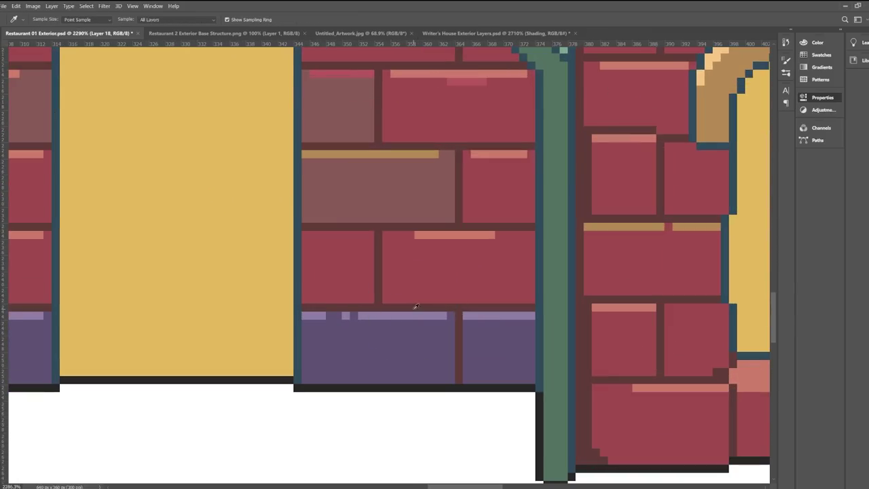
# Step: Sample the mortar and light purple colours and redraw the mortar line and brick highlights right of the door one pixel higher
pyautogui.keyDown('alt'); pyautogui.click(415, 306); pyautogui.keyUp('alt')
pyautogui.moveTo(380, 300); pyautogui.dragTo(530, 300)
pyautogui.keyDown('alt'); pyautogui.click(411, 316); pyautogui.keyUp('alt')
pyautogui.moveTo(378, 308); pyautogui.dragTo(451, 307)
pyautogui.moveTo(467, 307); pyautogui.dragTo(483, 306)
pyautogui.scroll(-5, 483, 306)
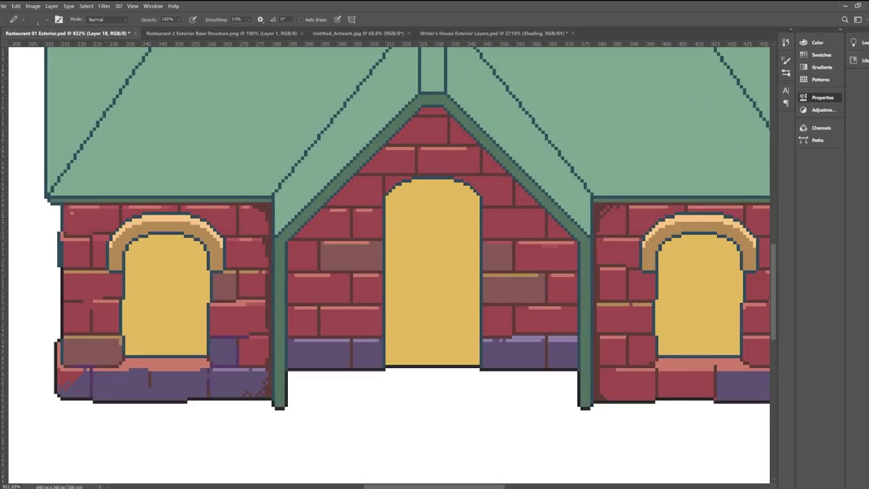
# Step: Shade the lower edges of the red bricks above the purple row left of the door with dark purple and dither the transition
pyautogui.scroll(5, 331, 349)
pyautogui.moveTo(411, 311); pyautogui.dragTo(406, 342)
pyautogui.scroll(2, 358, 339)
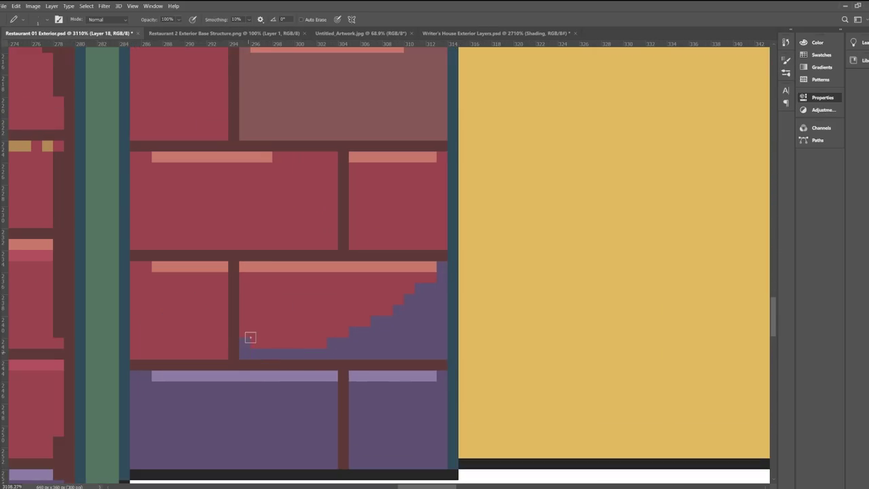
pyautogui.scroll(-5, 402, 310)
pyautogui.scroll(4, 328, 326)
pyautogui.moveTo(353, 336); pyautogui.dragTo(306, 345)
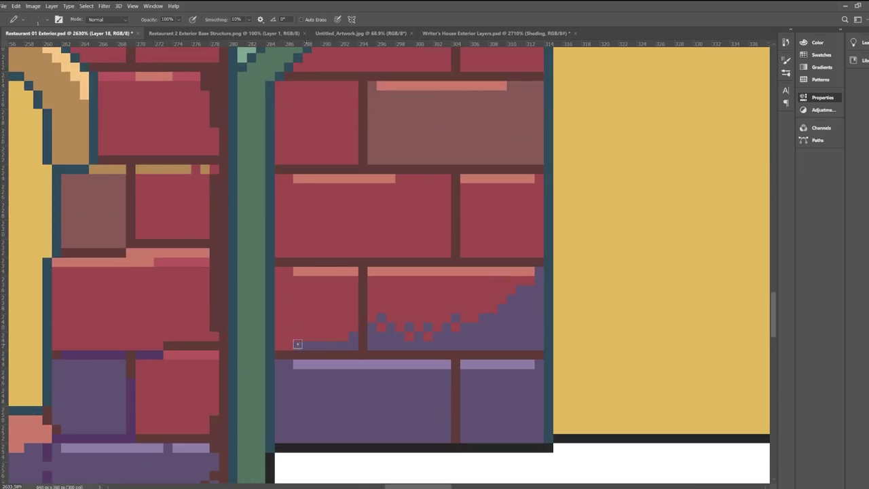
pyautogui.click(305, 324)
pyautogui.scroll(-5, 330, 315)
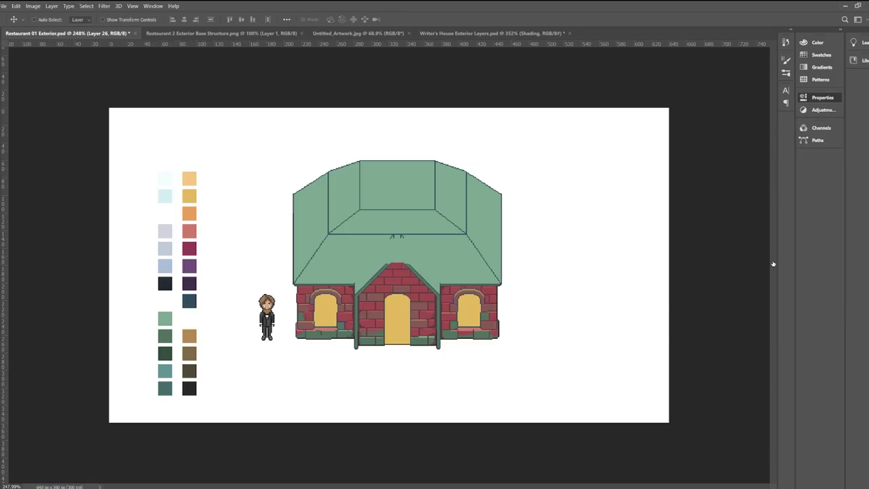
# Step: Cover the old gable beam remnants at the arch's left side with a transformed selection of the brick wall
pyautogui.scroll(6, 381, 273)
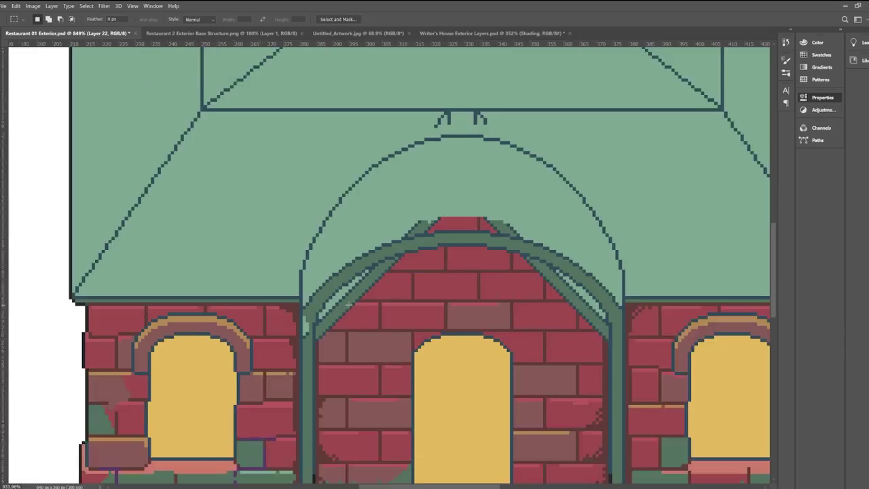
pyautogui.scroll(2, 350, 305)
pyautogui.moveTo(382, 285); pyautogui.dragTo(298, 319)
pyautogui.hotkey('ctrl', 't')
pyautogui.press('Return')
pyautogui.moveTo(290, 276); pyautogui.dragTo(318, 301)
pyautogui.press('Delete')
pyautogui.hotkey('ctrl', 'z')
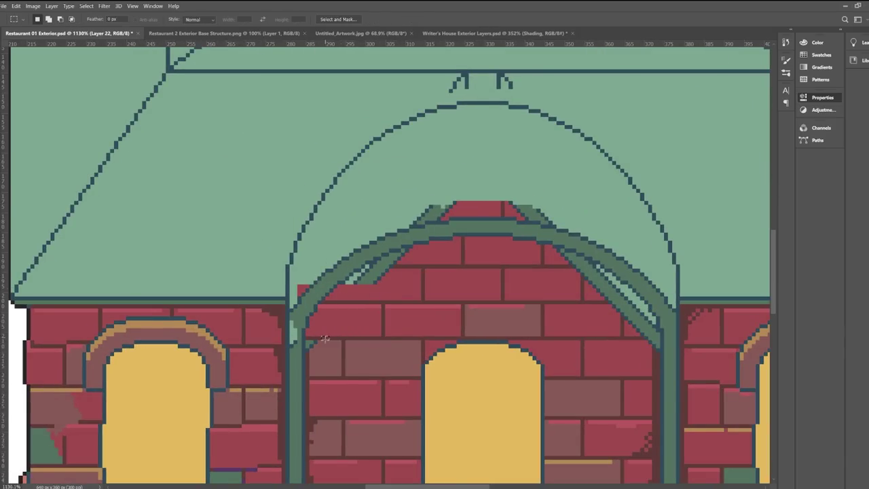
# Step: Stretch narrow strips of the brick wall toward the left and right pillars to cover the gable remnants
pyautogui.moveTo(326, 339); pyautogui.dragTo(329, 377)
pyautogui.hotkey('ctrl', 't')
pyautogui.moveTo(326, 357); pyautogui.dragTo(301, 358)
pyautogui.press('Return')
pyautogui.moveTo(597, 302); pyautogui.dragTo(602, 368)
pyautogui.hotkey('ctrl', 't')
pyautogui.moveTo(604, 335); pyautogui.dragTo(664, 335)
pyautogui.press('Return')
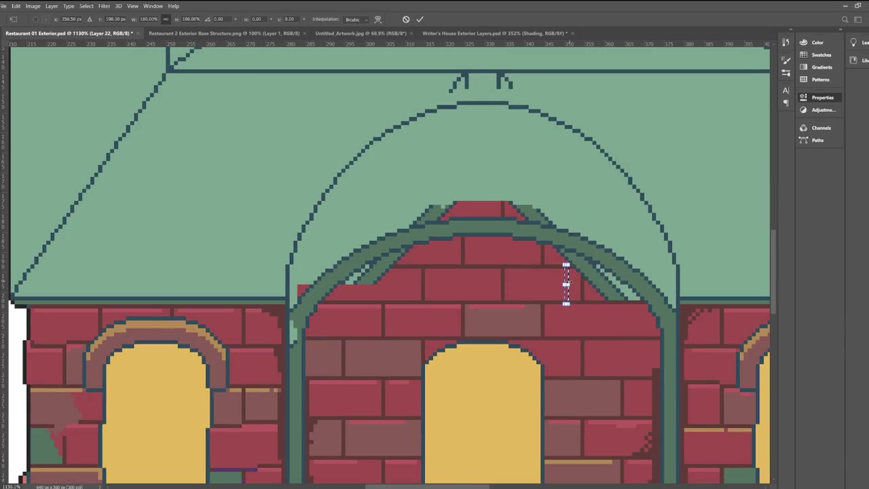
# Step: Stretch strips of the upper brick rows across the remaining gable beam pieces beneath the arch
pyautogui.moveTo(569, 284); pyautogui.dragTo(649, 284)
pyautogui.press('Return')
pyautogui.moveTo(500, 235); pyautogui.dragTo(504, 268)
pyautogui.hotkey('ctrl', 't')
pyautogui.moveTo(504, 251); pyautogui.dragTo(596, 252)
pyautogui.press('Return')
pyautogui.moveTo(412, 242); pyautogui.dragTo(422, 289)
pyautogui.hotkey('ctrl', 't')
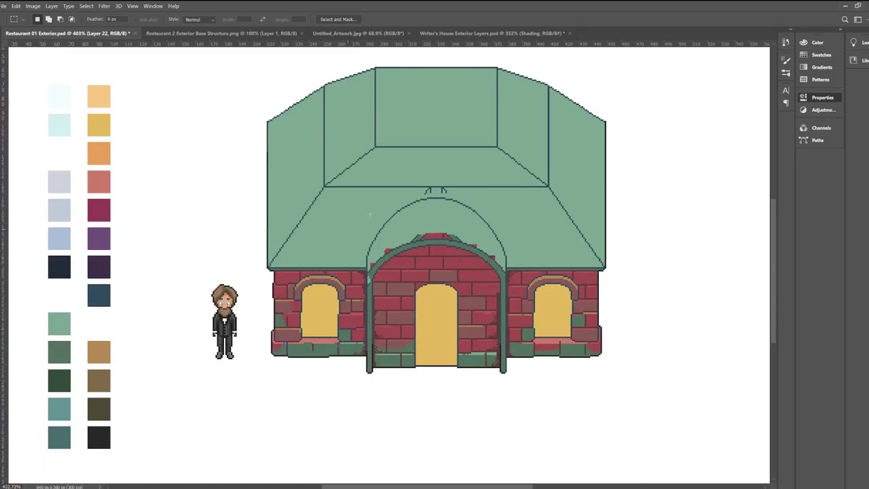
# Step: Clean up the stray brick and gable pixels above the arched beam with the Pencil, undoing the last strokes
pyautogui.scroll(6, 461, 234)
pyautogui.press('b')
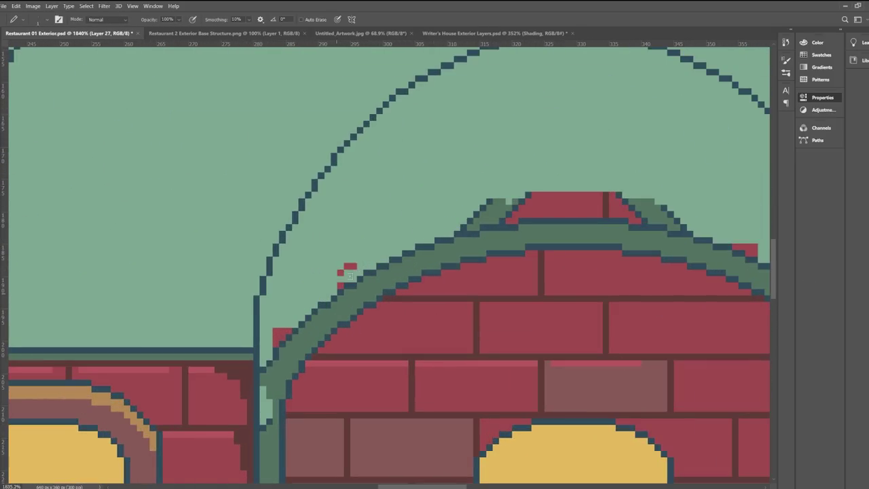
pyautogui.moveTo(515, 272); pyautogui.dragTo(500, 268)
pyautogui.moveTo(567, 307); pyautogui.dragTo(581, 316)
pyautogui.moveTo(459, 251)
pyautogui.mouseDown()
pyautogui.moveTo(320, 233)
pyautogui.moveTo(434, 241)
pyautogui.mouseUp()
pyautogui.scroll(-3, 432, 242)
pyautogui.hotkey('ctrl', 'z')
pyautogui.hotkey('ctrl', 'z')
pyautogui.scroll(-5, 415, 135)
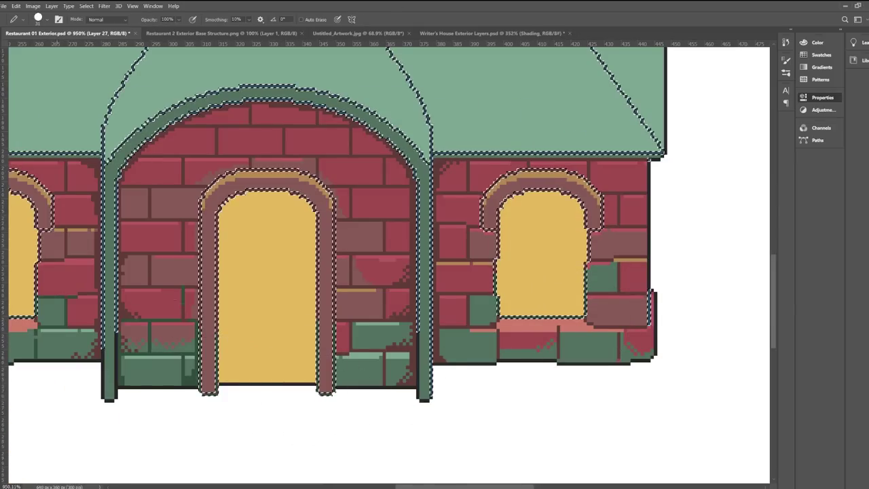
# Step: Deselect the linework and save the file
pyautogui.hotkey('ctrl', 'd')
pyautogui.press('m')
pyautogui.scroll(-3, 438, 326)
pyautogui.hotkey('ctrl', 's')
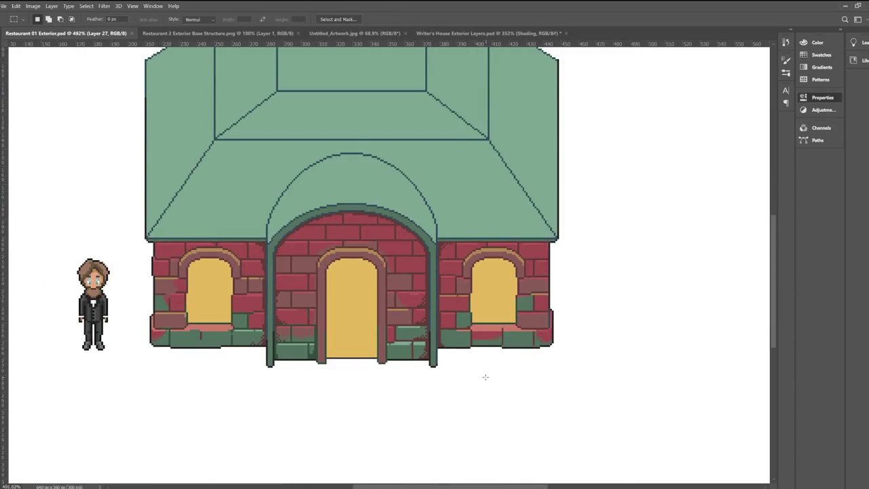
# Step: Break up the mortar lines above and right of the door arch by painting short stretches in brick red
pyautogui.scroll(2, 282, 346)
pyautogui.press('k')
pyautogui.scroll(2, 391, 171)
pyautogui.press('b')
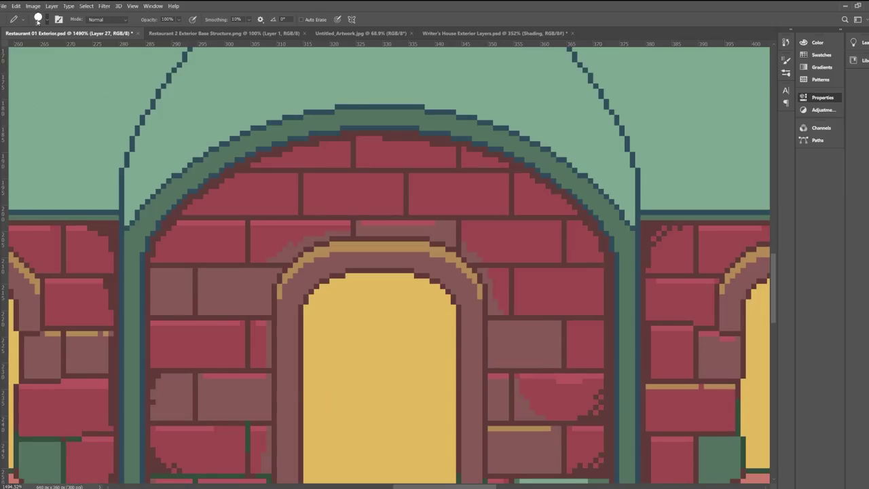
pyautogui.scroll(-4, 279, 216)
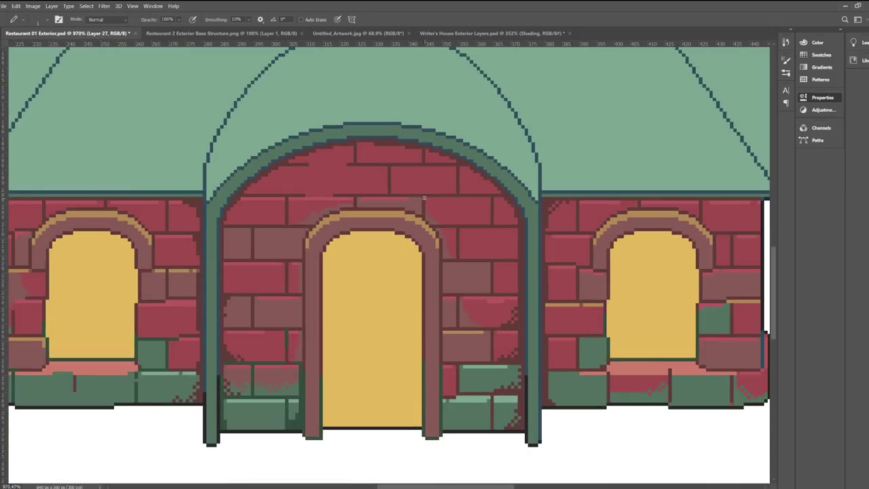
pyautogui.scroll(4, 457, 193)
pyautogui.scroll(-2, 476, 272)
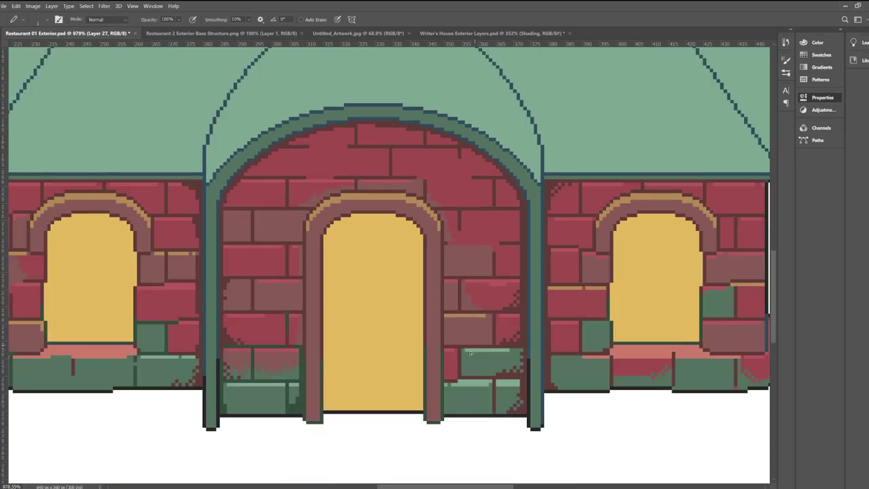
pyautogui.scroll(4, 508, 373)
pyautogui.scroll(-2, 508, 372)
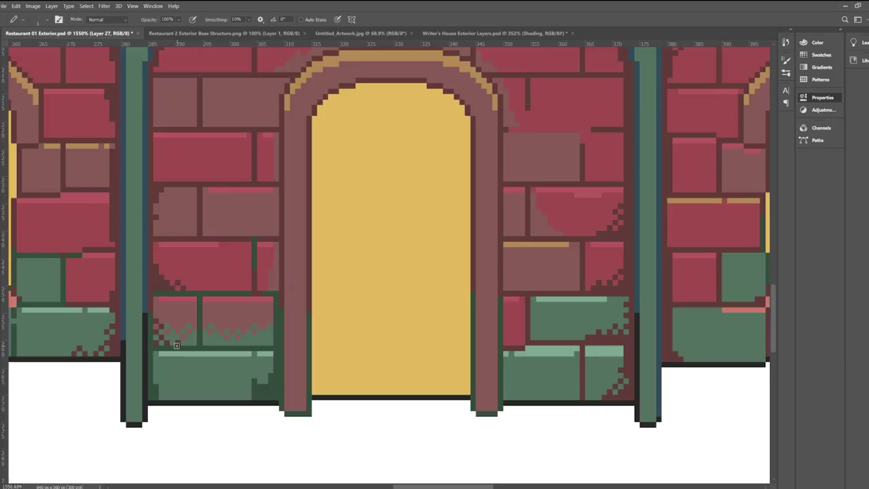
# Step: Break up the mortar left of the door and on the left wall with short brick-red and muted brown segments
pyautogui.scroll(1, 508, 373)
pyautogui.scroll(1, 508, 372)
pyautogui.scroll(-3, 508, 372)
pyautogui.scroll(3, 426, 226)
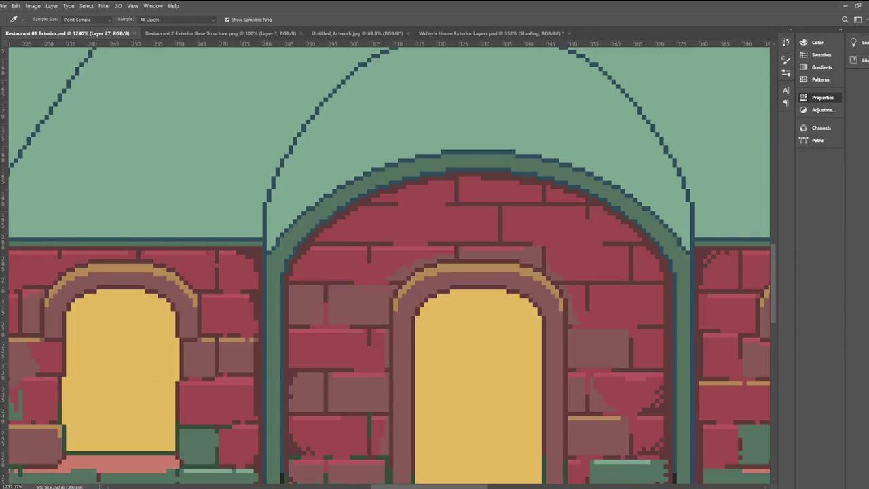
pyautogui.scroll(-2, 438, 247)
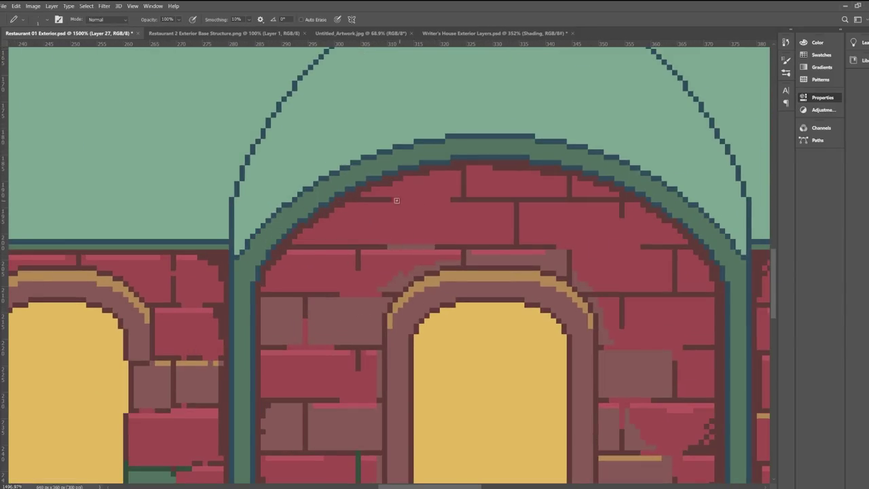
pyautogui.scroll(1, 367, 219)
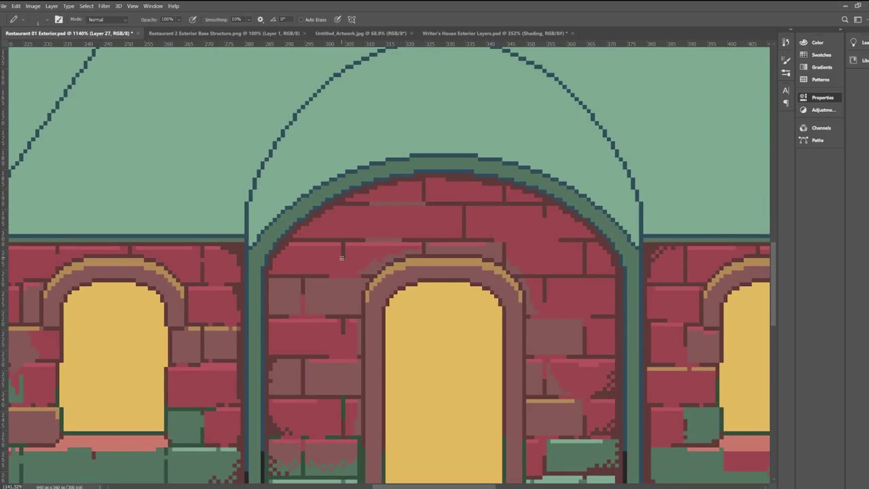
# Step: Paint a ragged purple shadow along the top-row bricks of the left wall, beneath the roof edge
pyautogui.scroll(2, 330, 277)
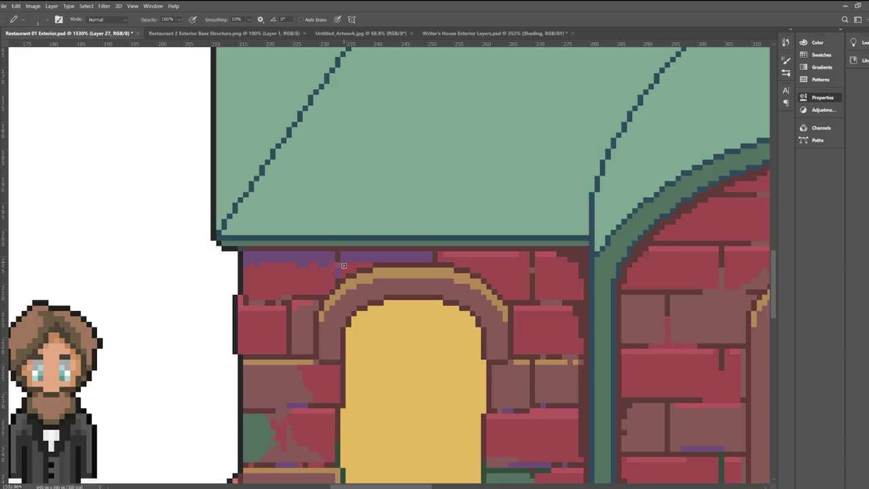
pyautogui.moveTo(448, 259); pyautogui.dragTo(511, 261)
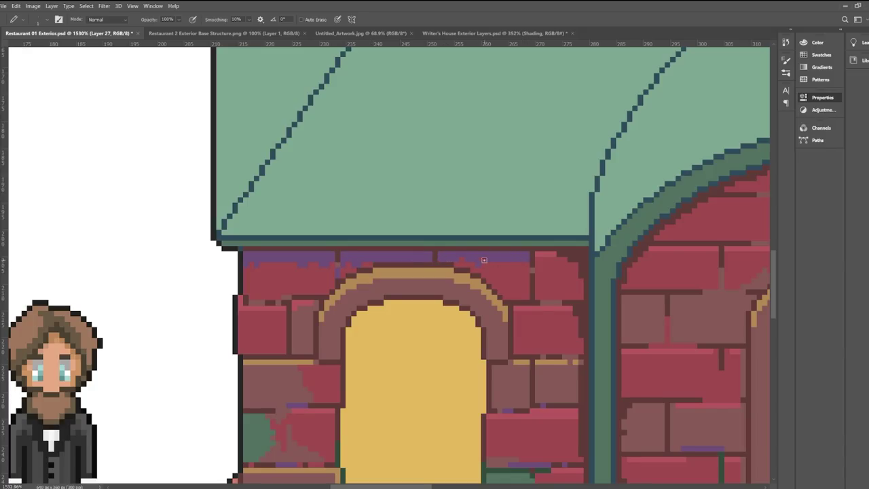
pyautogui.scroll(-3, 353, 257)
pyautogui.scroll(4, 447, 255)
pyautogui.moveTo(442, 251); pyautogui.dragTo(452, 252)
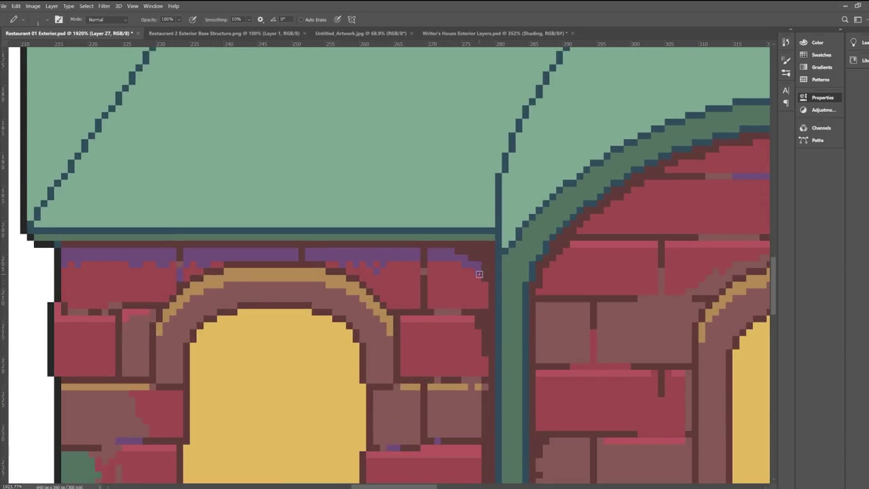
# Step: Paint a purple shadow on the bricks beneath the arch's left side and dither its edge
pyautogui.scroll(-5, 240, 267)
pyautogui.scroll(5, 319, 251)
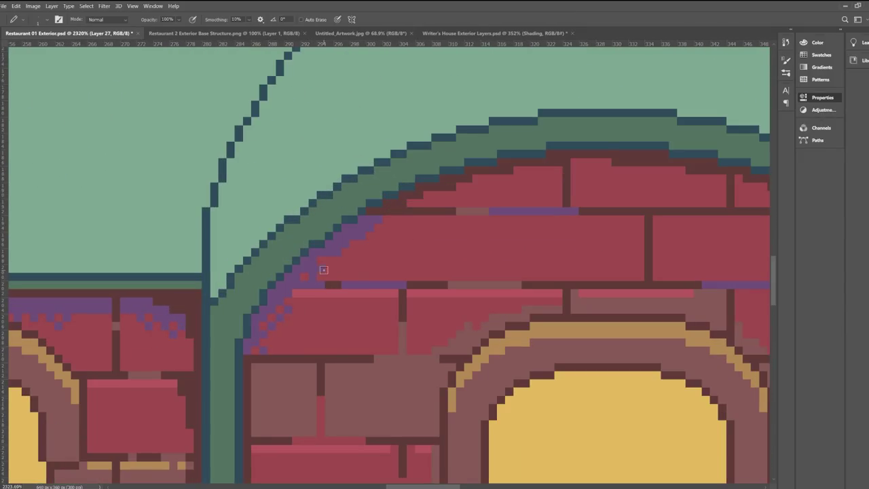
pyautogui.moveTo(398, 219)
pyautogui.mouseDown()
pyautogui.moveTo(411, 201)
pyautogui.moveTo(453, 179)
pyautogui.moveTo(557, 163)
pyautogui.moveTo(557, 154)
pyautogui.mouseUp()
pyautogui.scroll(-4, 349, 219)
pyautogui.scroll(3, 384, 205)
pyautogui.moveTo(362, 198)
pyautogui.mouseDown()
pyautogui.moveTo(449, 198)
pyautogui.moveTo(317, 214)
pyautogui.moveTo(331, 225)
pyautogui.moveTo(381, 210)
pyautogui.moveTo(355, 203)
pyautogui.moveTo(407, 220)
pyautogui.moveTo(453, 205)
pyautogui.moveTo(518, 216)
pyautogui.moveTo(368, 199)
pyautogui.moveTo(354, 231)
pyautogui.mouseUp()
pyautogui.click(346, 214)
pyautogui.click(331, 214)
pyautogui.click(316, 214)
pyautogui.click(307, 221)
pyautogui.click(323, 221)
pyautogui.click(371, 206)
# Step: Extend the purple shadow along the arch's underside past the top centre and tint nearby mortar segments purple
pyautogui.moveTo(530, 212); pyautogui.dragTo(650, 270)
pyautogui.scroll(-5, 639, 266)
pyautogui.scroll(6, 482, 241)
pyautogui.moveTo(394, 195); pyautogui.dragTo(358, 194)
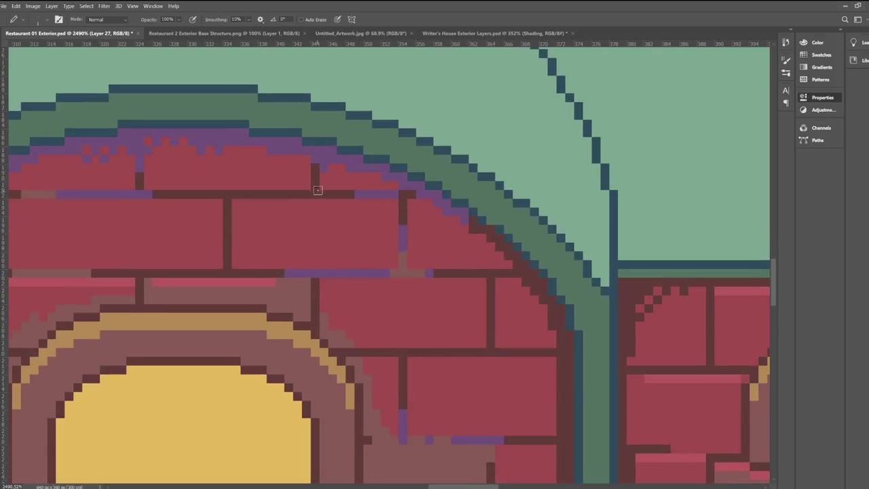
pyautogui.click(315, 185)
pyautogui.moveTo(289, 194); pyautogui.dragTo(244, 195)
# Step: Continue the dithered purple shadow down the arch's right side to the pillar and tint parts of the adjacent mortar lines
pyautogui.moveTo(467, 225); pyautogui.dragTo(518, 265)
pyautogui.moveTo(516, 273)
pyautogui.mouseDown()
pyautogui.moveTo(474, 273)
pyautogui.moveTo(491, 302)
pyautogui.mouseUp()
pyautogui.moveTo(519, 352); pyautogui.dragTo(447, 352)
pyautogui.moveTo(524, 267); pyautogui.dragTo(534, 281)
pyautogui.scroll(-5, 400, 200)
pyautogui.scroll(3, 402, 196)
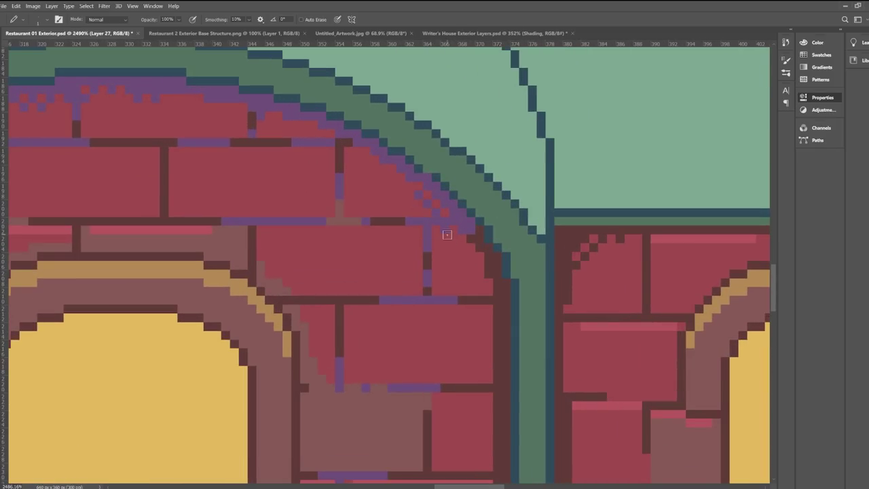
pyautogui.moveTo(469, 227)
pyautogui.mouseDown()
pyautogui.moveTo(493, 273)
pyautogui.moveTo(498, 328)
pyautogui.mouseUp()
pyautogui.moveTo(505, 283); pyautogui.dragTo(499, 363)
pyautogui.click(488, 300)
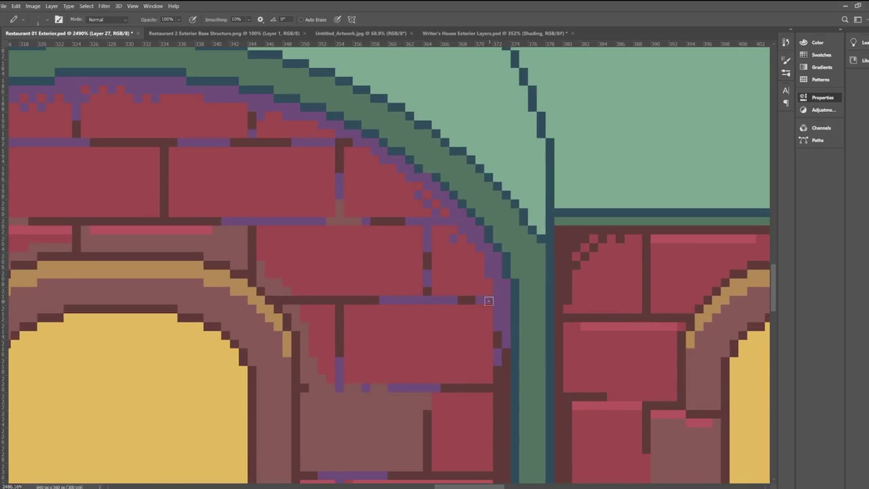
# Step: Add purple shadow patches to the left window's arch and the bricks beneath the large arch
pyautogui.scroll(-8, 322, 300)
pyautogui.scroll(-3, 388, 208)
pyautogui.scroll(3, 562, 290)
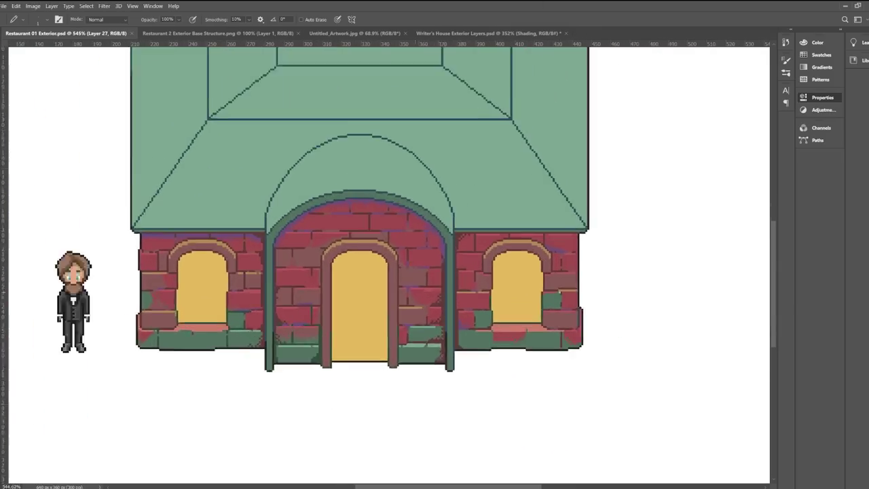
pyautogui.scroll(4, 652, 250)
pyautogui.moveTo(187, 227); pyautogui.dragTo(228, 238)
pyautogui.scroll(-6, 385, 262)
pyautogui.scroll(-1, 522, 276)
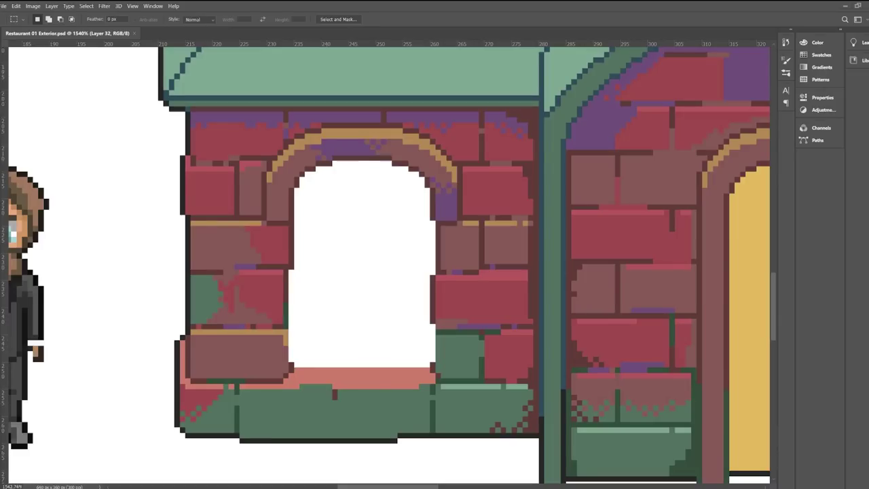
# Step: Draw a one-pixel green frame inside the left window opening and add a vertical centre bar
pyautogui.press('i')
pyautogui.press('b')
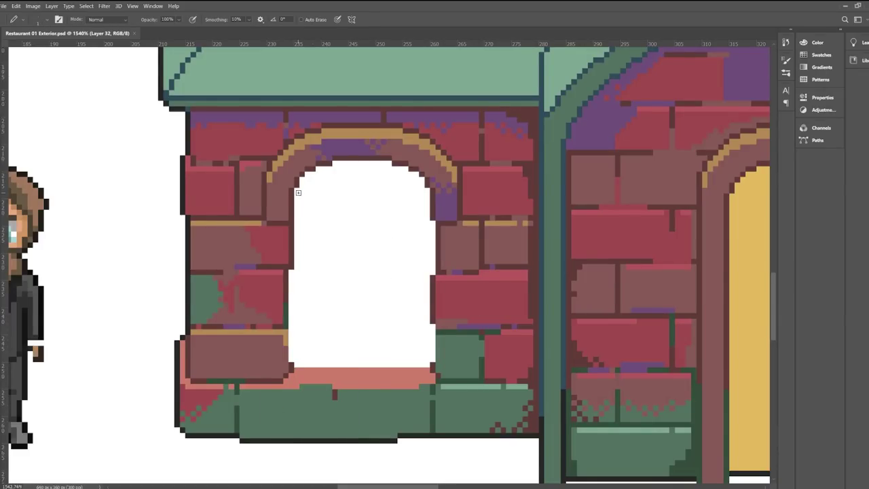
pyautogui.moveTo(297, 189)
pyautogui.mouseDown()
pyautogui.moveTo(296, 368)
pyautogui.moveTo(305, 178)
pyautogui.moveTo(334, 163)
pyautogui.moveTo(418, 181)
pyautogui.moveTo(433, 243)
pyautogui.moveTo(433, 360)
pyautogui.mouseUp()
pyautogui.moveTo(428, 235); pyautogui.dragTo(428, 271)
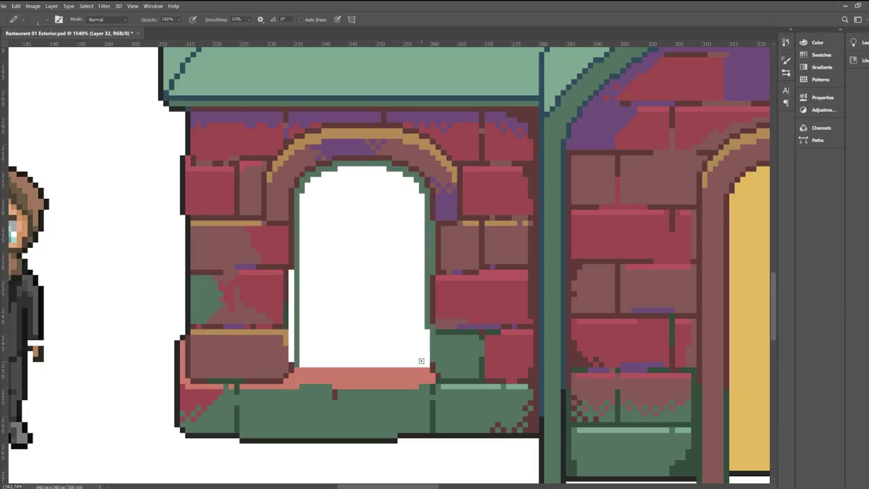
pyautogui.moveTo(428, 331); pyautogui.dragTo(428, 365)
pyautogui.moveTo(423, 365); pyautogui.dragTo(305, 365)
pyautogui.moveTo(361, 173); pyautogui.dragTo(361, 360)
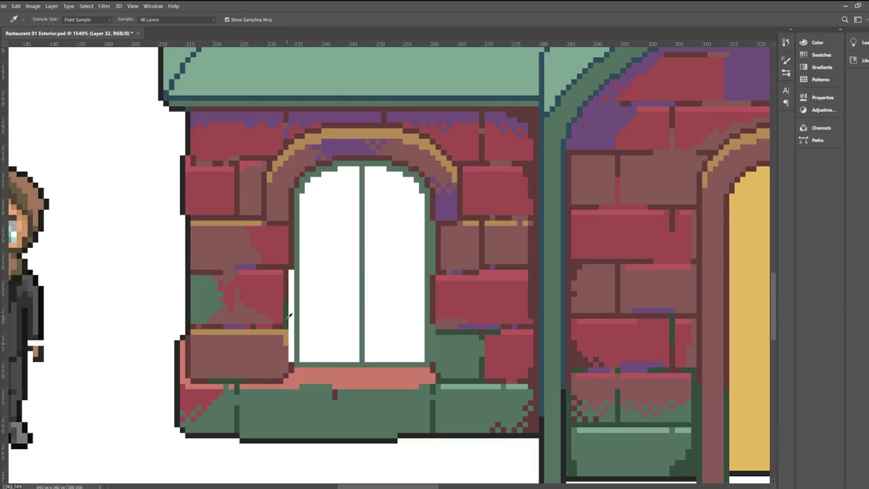
# Step: Fill the gaps between the window frame and the surrounding bricks with dark green
pyautogui.moveTo(292, 272); pyautogui.dragTo(291, 361)
pyautogui.moveTo(433, 224); pyautogui.dragTo(433, 272)
pyautogui.moveTo(432, 332); pyautogui.dragTo(432, 363)
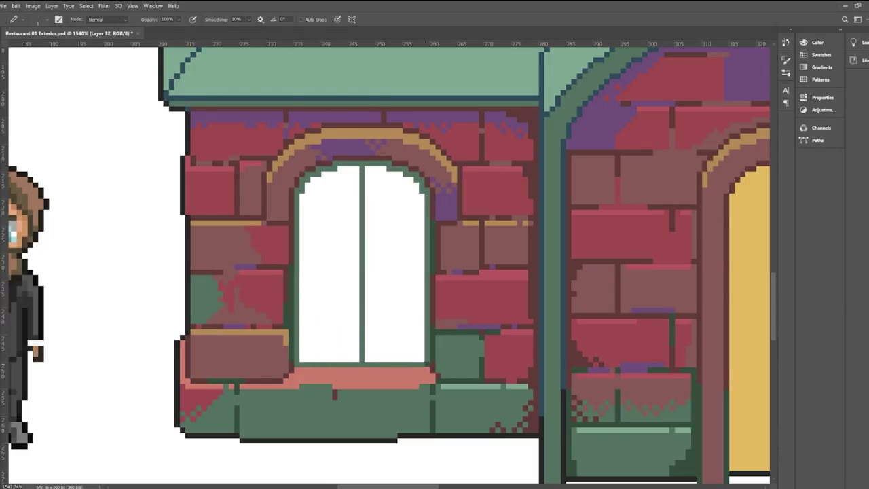
# Step: Draw two horizontal crossbars across the left window in the frame's green, dividing it into six panes
pyautogui.keyDown('alt'); pyautogui.click(297, 246); pyautogui.keyUp('alt')
pyautogui.moveTo(302, 246); pyautogui.dragTo(419, 246)
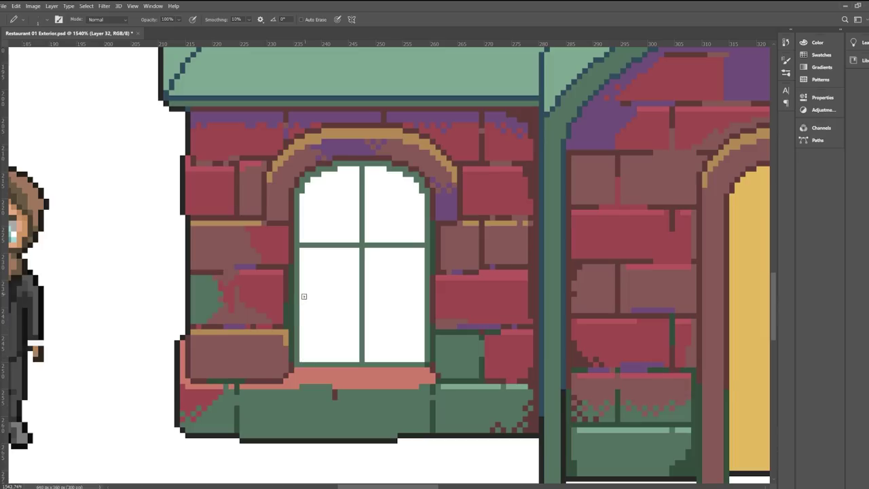
pyautogui.moveTo(304, 296); pyautogui.dragTo(420, 297)
# Step: Sample the door's yellow and draw a line along the bottom of each row of window panes
pyautogui.press('i')
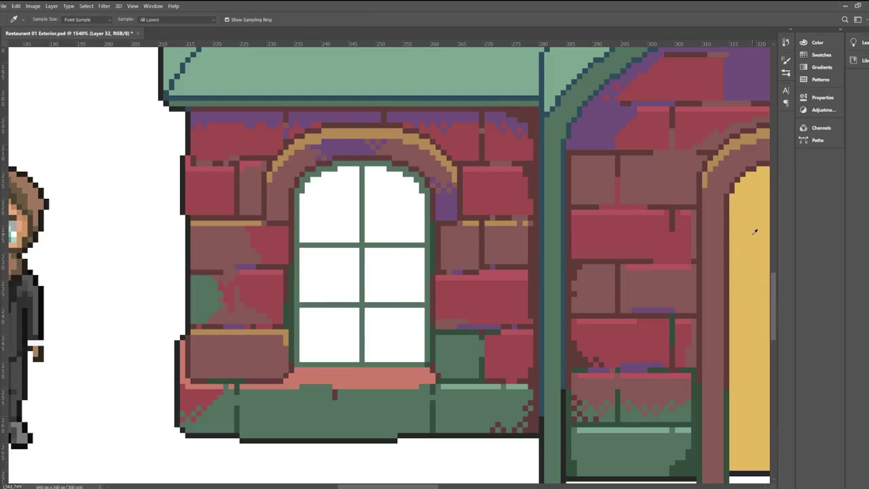
pyautogui.click(755, 232)
pyautogui.press('b')
pyautogui.moveTo(302, 358); pyautogui.dragTo(423, 359)
pyautogui.moveTo(301, 299); pyautogui.dragTo(424, 300)
pyautogui.moveTo(302, 239); pyautogui.dragTo(424, 239)
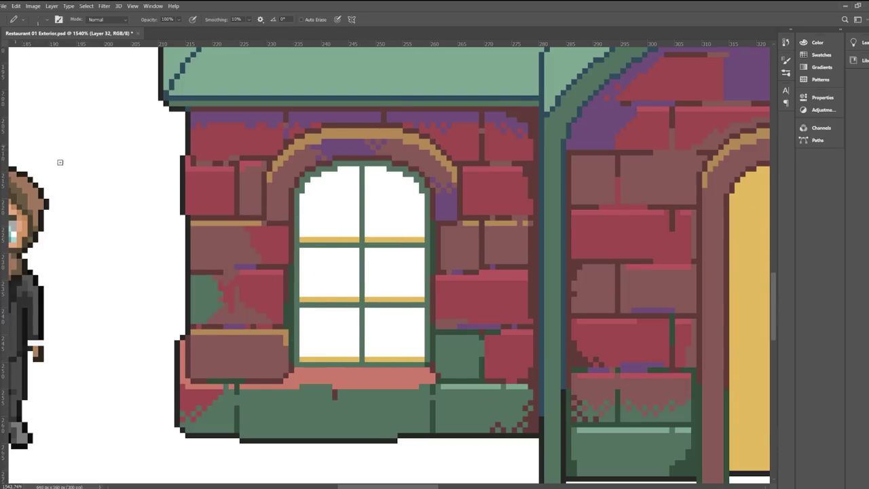
# Step: Outline the inside of all six window panes with dark green, following the curve in the upper two
pyautogui.moveTo(303, 248)
pyautogui.mouseDown()
pyautogui.moveTo(303, 295)
pyautogui.moveTo(356, 248)
pyautogui.moveTo(304, 250)
pyautogui.mouseUp()
pyautogui.moveTo(368, 249)
pyautogui.mouseDown()
pyautogui.moveTo(367, 272)
pyautogui.moveTo(422, 291)
pyautogui.moveTo(371, 250)
pyautogui.mouseUp()
pyautogui.moveTo(303, 309)
pyautogui.mouseDown()
pyautogui.moveTo(304, 354)
pyautogui.moveTo(354, 351)
pyautogui.moveTo(357, 317)
pyautogui.moveTo(320, 310)
pyautogui.mouseUp()
pyautogui.moveTo(367, 310)
pyautogui.mouseDown()
pyautogui.moveTo(369, 353)
pyautogui.moveTo(412, 351)
pyautogui.moveTo(421, 337)
pyautogui.moveTo(419, 311)
pyautogui.moveTo(372, 311)
pyautogui.mouseUp()
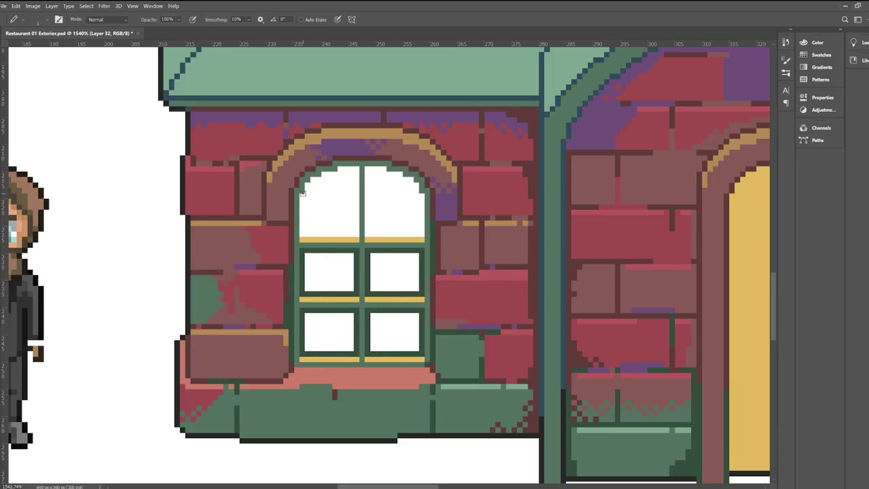
pyautogui.moveTo(302, 193); pyautogui.dragTo(308, 235)
pyautogui.moveTo(412, 179); pyautogui.dragTo(371, 169)
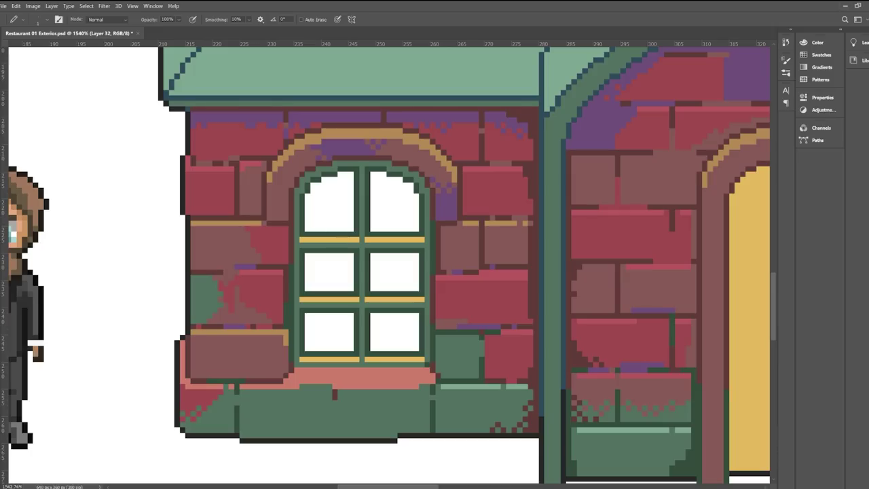
# Step: Sample a darker ochre and shade the corners and short stretches of the yellow strips below the left window's panes
pyautogui.keyDown('alt'); pyautogui.click(391, 292); pyautogui.keyUp('alt')
pyautogui.click(373, 239)
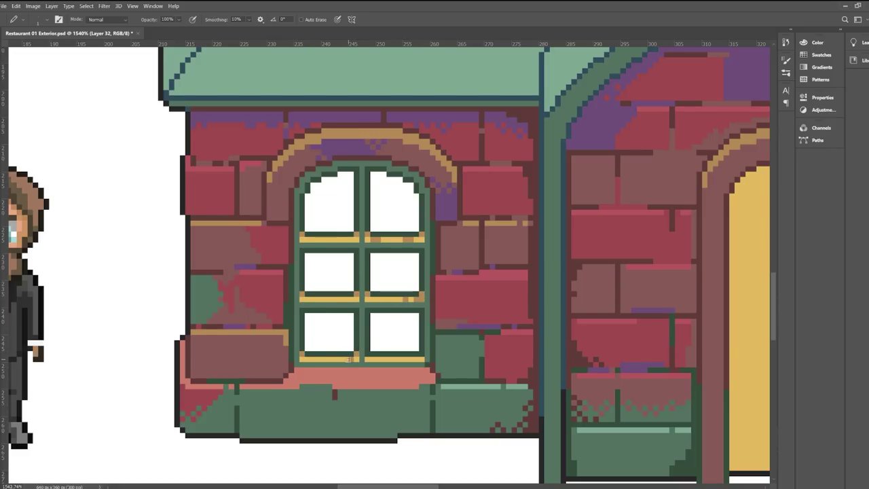
pyautogui.moveTo(349, 360); pyautogui.dragTo(321, 358)
pyautogui.moveTo(378, 359); pyautogui.dragTo(386, 359)
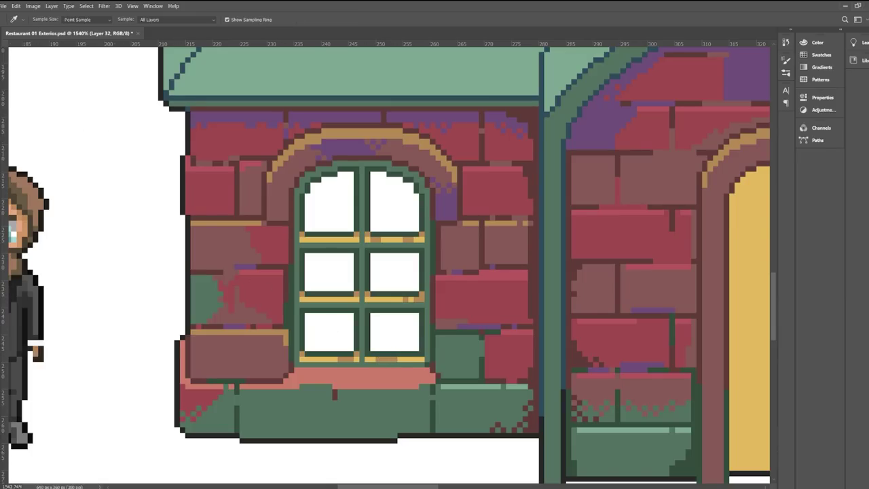
# Step: Fill the left window's six panes with light blue sampled from the palette and add a new layer
pyautogui.scroll(-5, 400, 255)
pyautogui.keyDown('alt'); pyautogui.click(58, 165); pyautogui.keyUp('alt')
pyautogui.scroll(5, 404, 238)
pyautogui.hotkey('ctrl', 'alt', 'shift', 'n')
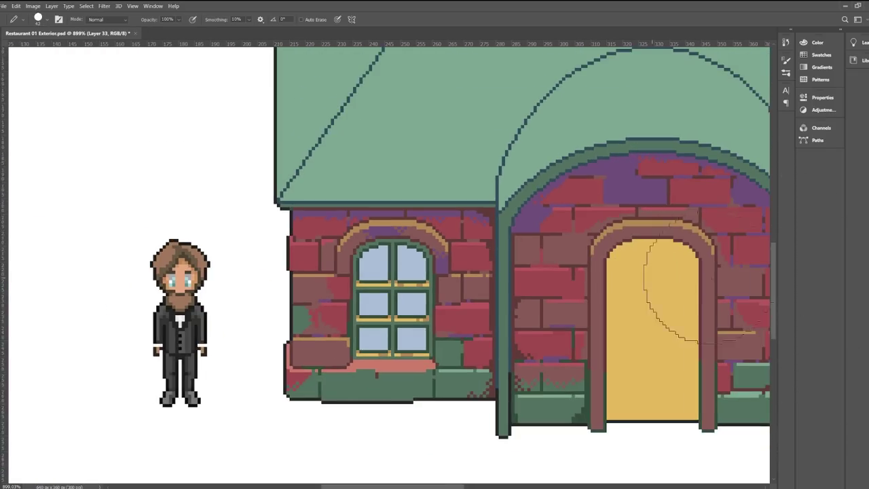
# Step: Paint diagonal pale-grey reflection streaks with dithered edges across the two upper panes of the left window
pyautogui.scroll(-3, 343, 250)
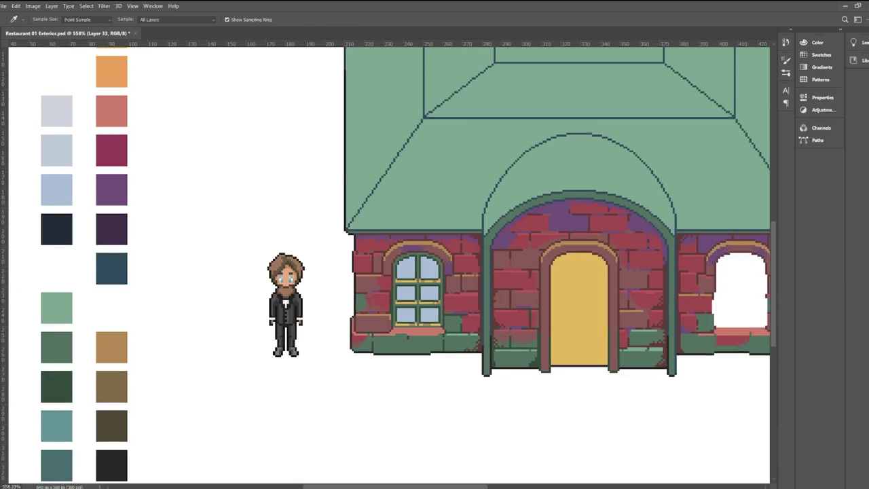
pyautogui.scroll(6, 343, 250)
pyautogui.moveTo(342, 250)
pyautogui.mouseDown()
pyautogui.moveTo(386, 189)
pyautogui.moveTo(364, 229)
pyautogui.moveTo(412, 204)
pyautogui.moveTo(350, 265)
pyautogui.moveTo(342, 257)
pyautogui.mouseUp()
pyautogui.moveTo(388, 255)
pyautogui.mouseDown()
pyautogui.moveTo(477, 165)
pyautogui.moveTo(430, 188)
pyautogui.moveTo(467, 156)
pyautogui.mouseUp()
pyautogui.scroll(-1, 434, 231)
pyautogui.moveTo(428, 174); pyautogui.dragTo(457, 146)
# Step: Paint dithered pale-grey reflections in the two middle panes, with a small glint in each lower-right corner
pyautogui.moveTo(341, 289); pyautogui.dragTo(303, 327)
pyautogui.moveTo(333, 289); pyautogui.dragTo(304, 318)
pyautogui.moveTo(303, 298); pyautogui.dragTo(313, 289)
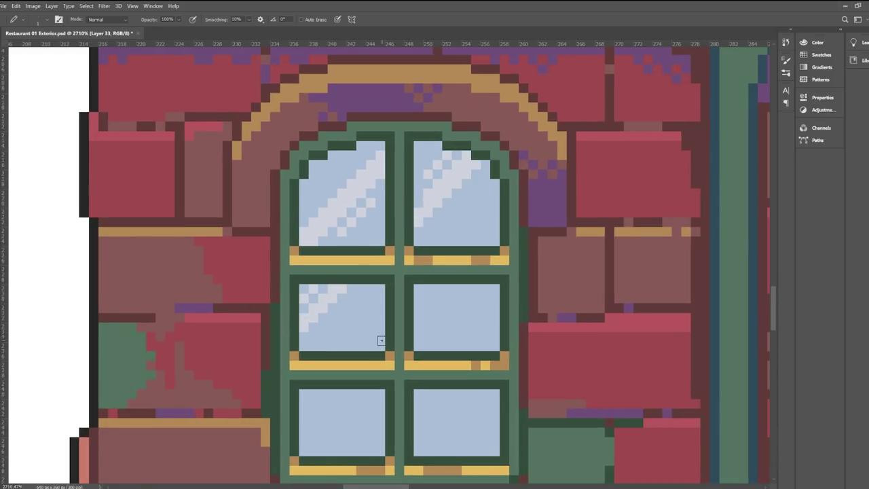
pyautogui.moveTo(380, 338); pyautogui.dragTo(371, 347)
pyautogui.moveTo(419, 327); pyautogui.dragTo(457, 289)
pyautogui.moveTo(438, 288); pyautogui.dragTo(419, 308)
pyautogui.moveTo(495, 337); pyautogui.dragTo(487, 347)
# Step: Paint matching diagonal reflections and corner glints in the two bottom panes of the left window
pyautogui.scroll(-4, 366, 323)
pyautogui.scroll(3, 343, 320)
pyautogui.moveTo(342, 317)
pyautogui.mouseDown()
pyautogui.moveTo(300, 360)
pyautogui.moveTo(299, 342)
pyautogui.moveTo(311, 344)
pyautogui.mouseUp()
pyautogui.moveTo(308, 317); pyautogui.dragTo(299, 325)
pyautogui.moveTo(439, 317)
pyautogui.mouseDown()
pyautogui.moveTo(404, 351)
pyautogui.moveTo(404, 334)
pyautogui.mouseUp()
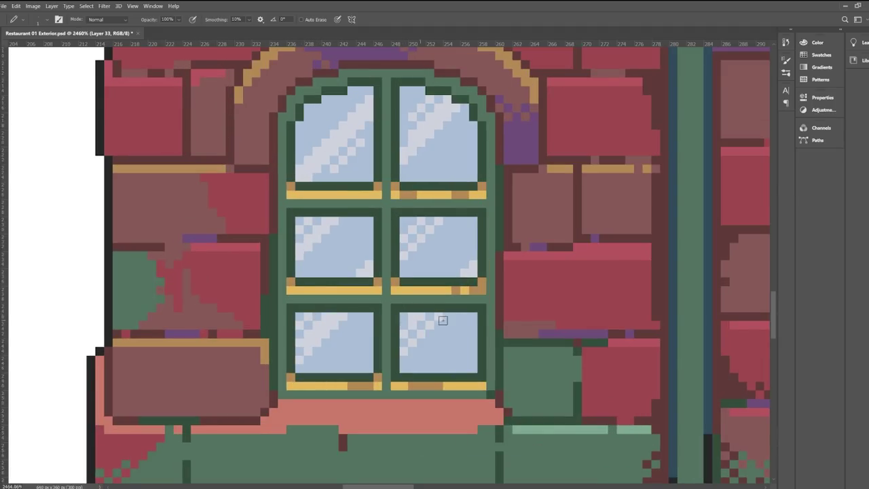
pyautogui.click(404, 317)
pyautogui.moveTo(473, 343); pyautogui.dragTo(447, 368)
pyautogui.moveTo(439, 369)
pyautogui.mouseDown()
pyautogui.moveTo(472, 334)
pyautogui.moveTo(456, 369)
pyautogui.mouseUp()
pyautogui.scroll(-7, 410, 318)
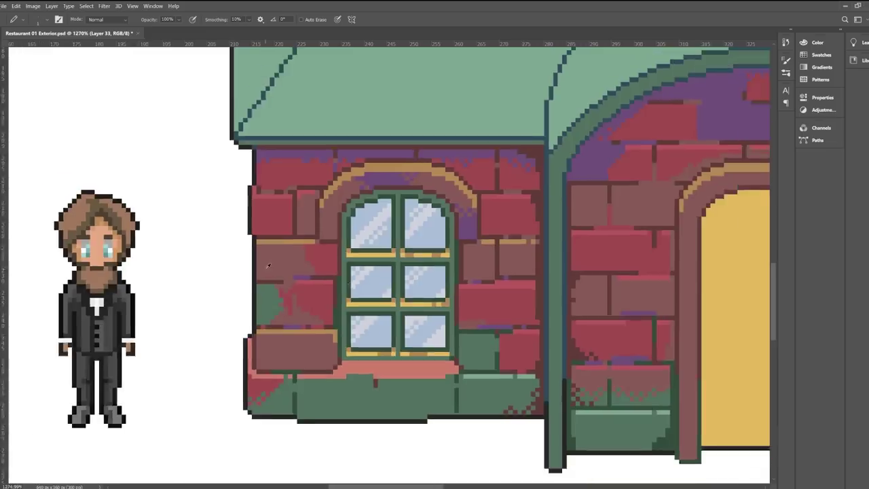
pyautogui.scroll(-3, 84, 188)
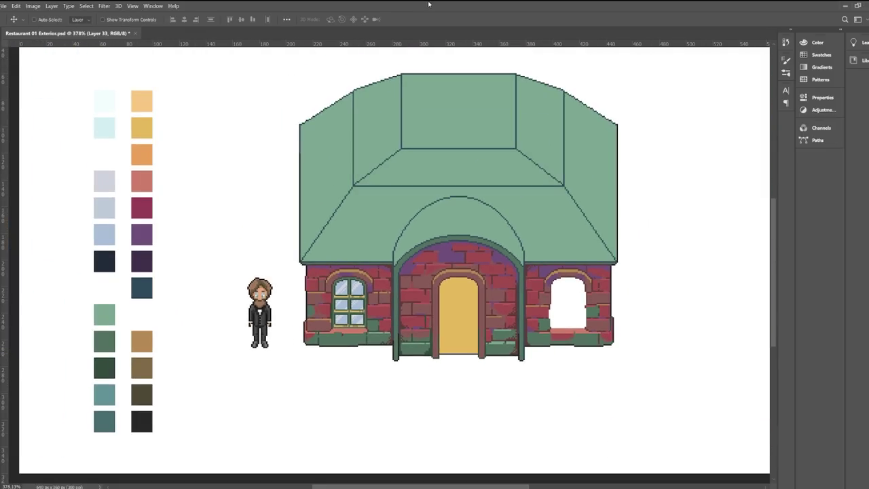
# Step: Weather the green door with dithered reddish-brown patches along its top, right edge and lower-right corner
pyautogui.press('v')
pyautogui.press('i')
pyautogui.scroll(7, 454, 309)
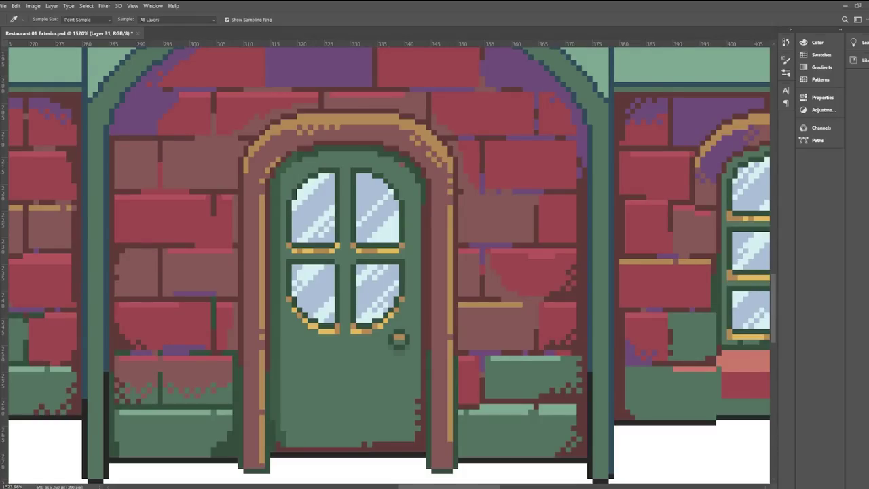
pyautogui.press('b')
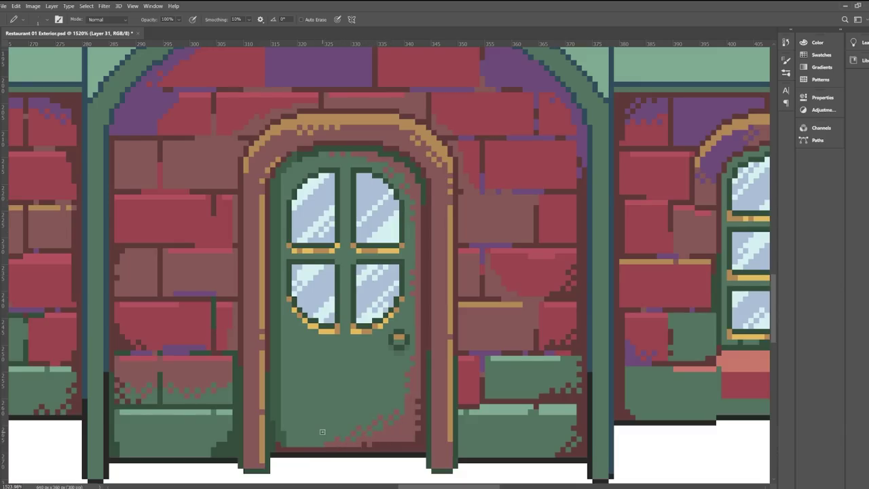
pyautogui.scroll(-3, 351, 387)
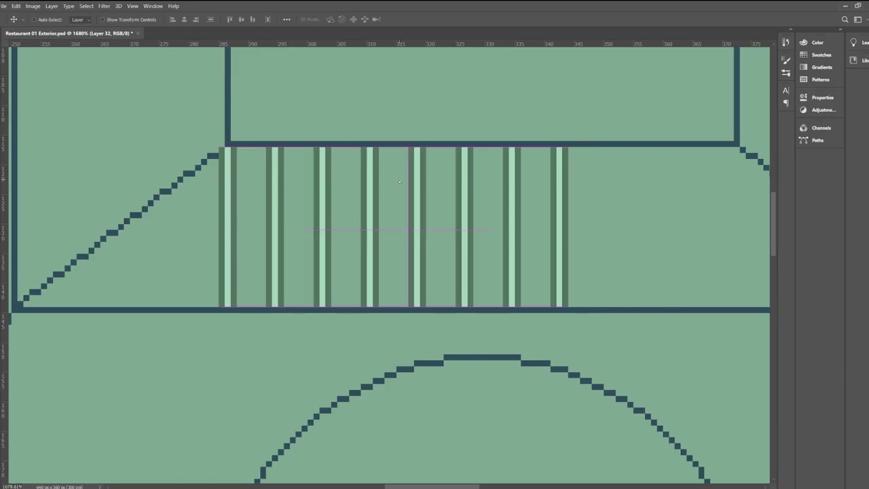
# Step: Duplicate the vertical roof stripes to the right until they span the middle section's width, and merge the copies
pyautogui.scroll(-2, 442, 197)
pyautogui.moveTo(442, 197); pyautogui.dragTo(572, 197)
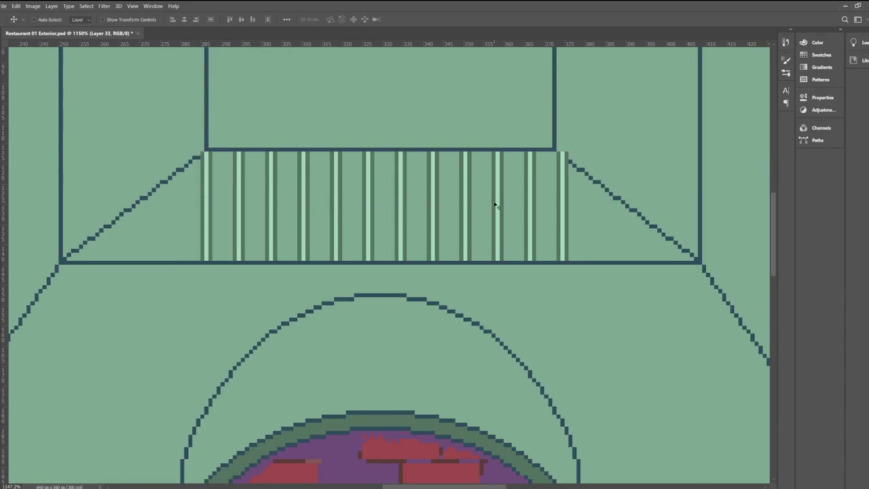
pyautogui.click(772, 292)
pyautogui.click(772, 293)
pyautogui.hotkey('ctrl', 'e')
pyautogui.scroll(4, 408, 170)
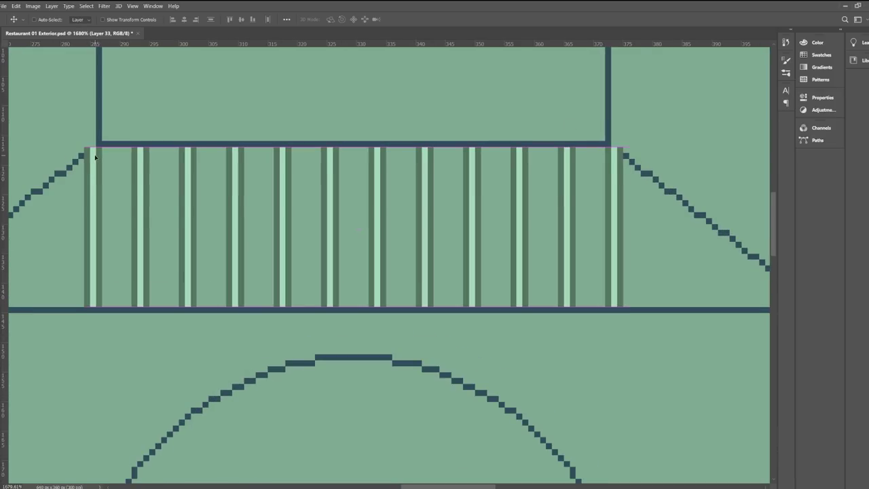
# Step: Copy a group of roof stripes to a new layer and place it over the right triangular section, continuing the even spacing
pyautogui.scroll(-4, 251, 175)
pyautogui.press('m')
pyautogui.moveTo(355, 139); pyautogui.dragTo(595, 312)
pyautogui.hotkey('ctrl', 'j')
pyautogui.press('v')
pyautogui.moveTo(438, 197); pyautogui.dragTo(565, 214)
pyautogui.scroll(3, 565, 214)
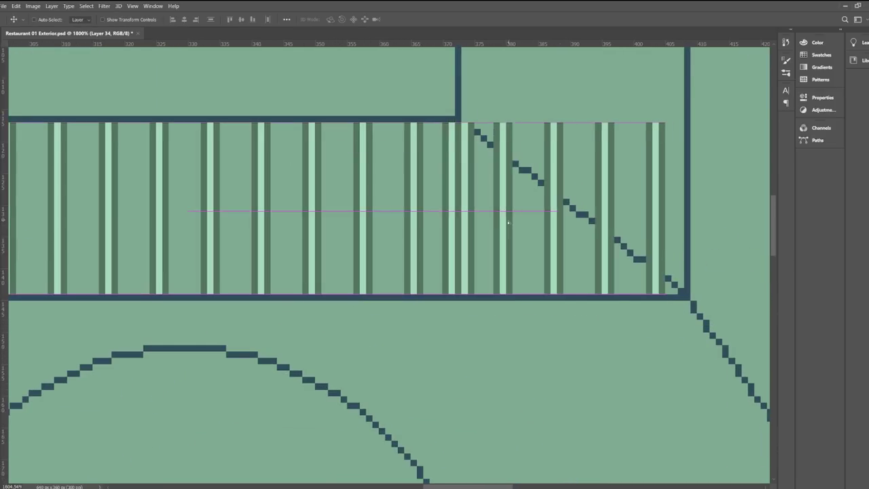
pyautogui.moveTo(509, 220); pyautogui.dragTo(514, 219)
# Step: Place another copy of the stripe group over the left triangular section, continuing the even spacing
pyautogui.scroll(-4, 597, 227)
pyautogui.moveTo(215, 178); pyautogui.dragTo(100, 178)
pyautogui.scroll(2, 99, 178)
pyautogui.scroll(-3, 204, 178)
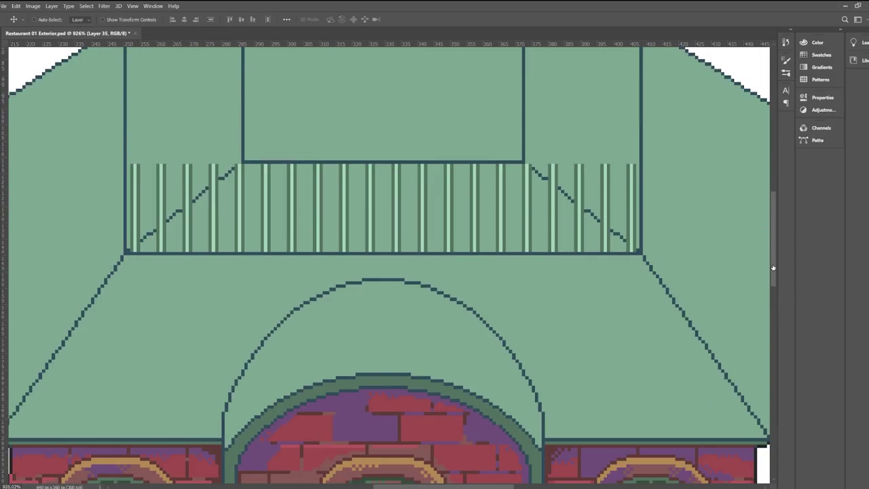
# Step: Lower the stripe layer's opacity to 40% and delete the parts of the two upper stripes that rise above the left diagonal
pyautogui.press('4')
pyautogui.scroll(10, 134, 167)
pyautogui.press('m')
pyautogui.moveTo(362, 167); pyautogui.dragTo(313, 142)
pyautogui.press('Delete')
pyautogui.moveTo(295, 217); pyautogui.dragTo(254, 142)
pyautogui.press('Delete')
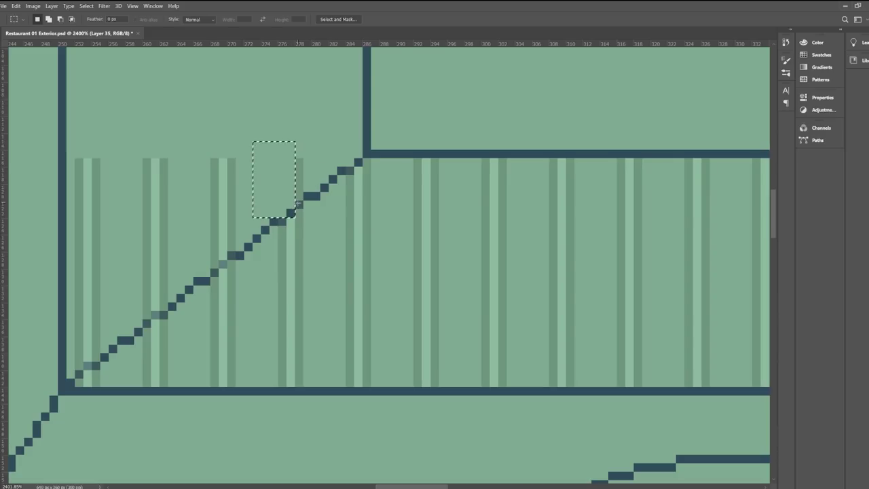
pyautogui.moveTo(287, 234); pyautogui.dragTo(271, 210)
pyautogui.press('Delete')
# Step: Delete the parts of the three remaining outer stripes that extend above the left diagonal roof edge
pyautogui.moveTo(245, 259); pyautogui.dragTo(202, 253)
pyautogui.press('Delete')
pyautogui.press('Delete')
pyautogui.moveTo(168, 319); pyautogui.dragTo(134, 151)
pyautogui.press('Delete')
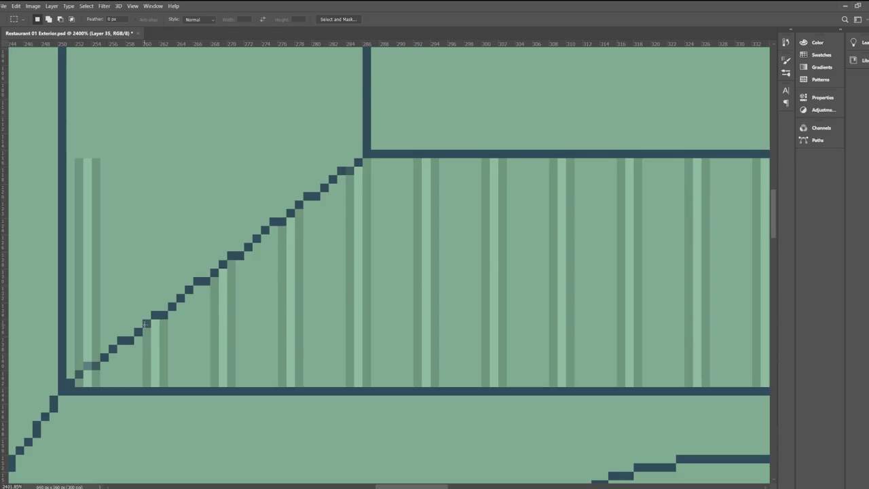
pyautogui.moveTo(76, 156); pyautogui.dragTo(100, 370)
pyautogui.press('Delete')
pyautogui.moveTo(83, 378); pyautogui.dragTo(75, 370)
pyautogui.press('Delete')
pyautogui.scroll(-10, 159, 220)
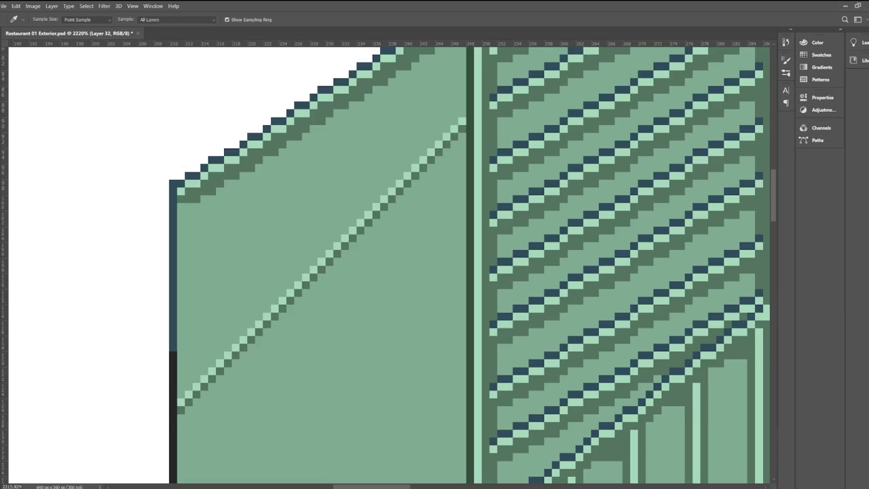
# Step: Draw a straight dark-blue line along the upper side of the light diagonal ridge on the left roof slope
pyautogui.press('b')
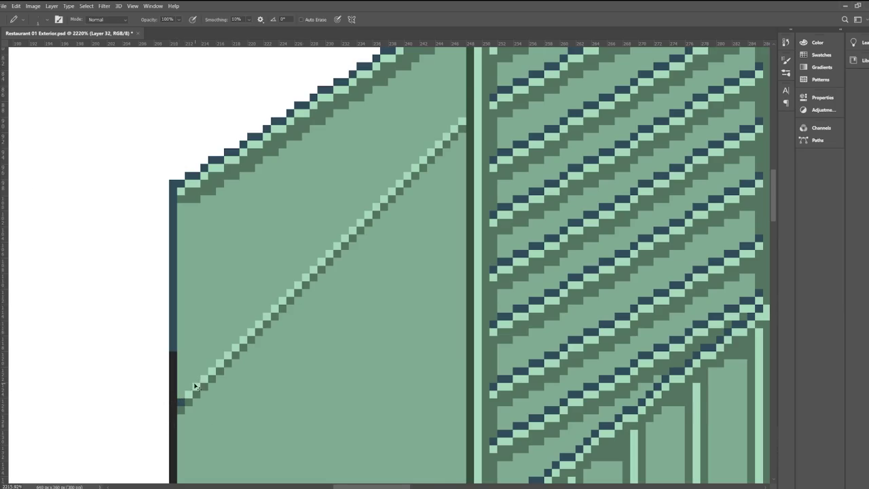
pyautogui.click(182, 394)
pyautogui.keyDown('shift'); pyautogui.click(462, 113); pyautogui.keyUp('shift')
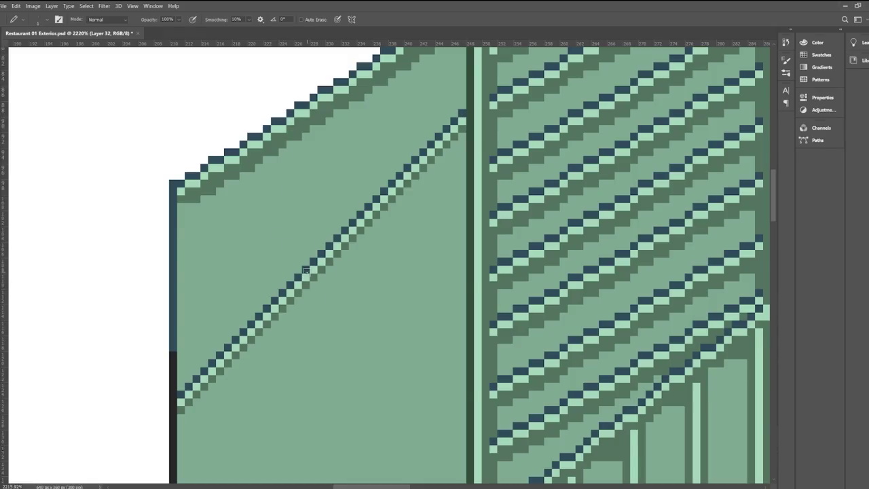
pyautogui.press('i')
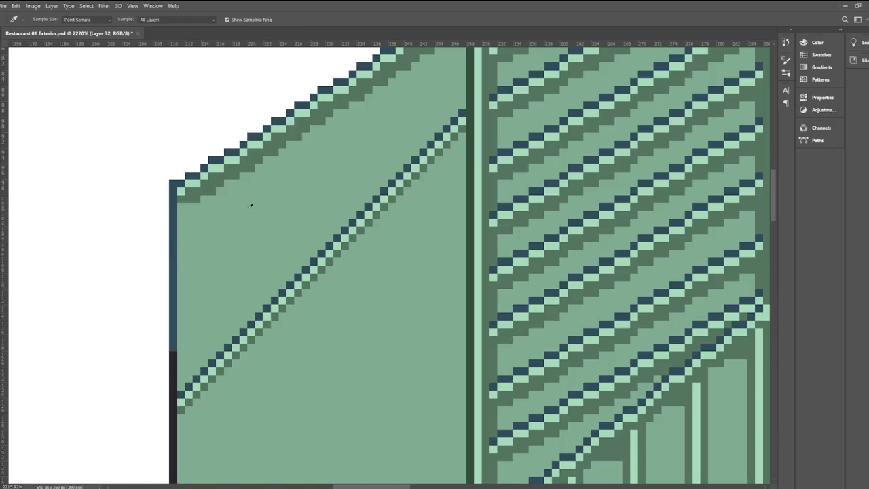
pyautogui.press('b')
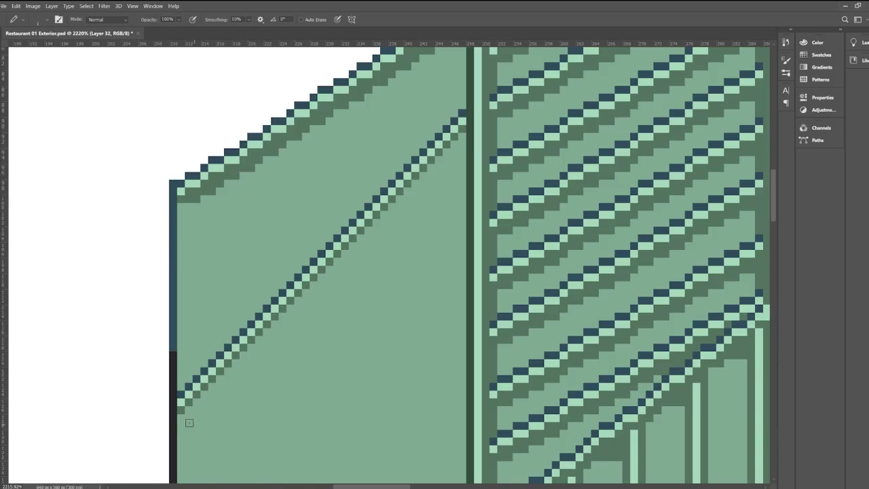
pyautogui.click(181, 417)
pyautogui.keyDown('shift'); pyautogui.click(464, 134); pyautogui.keyUp('shift')
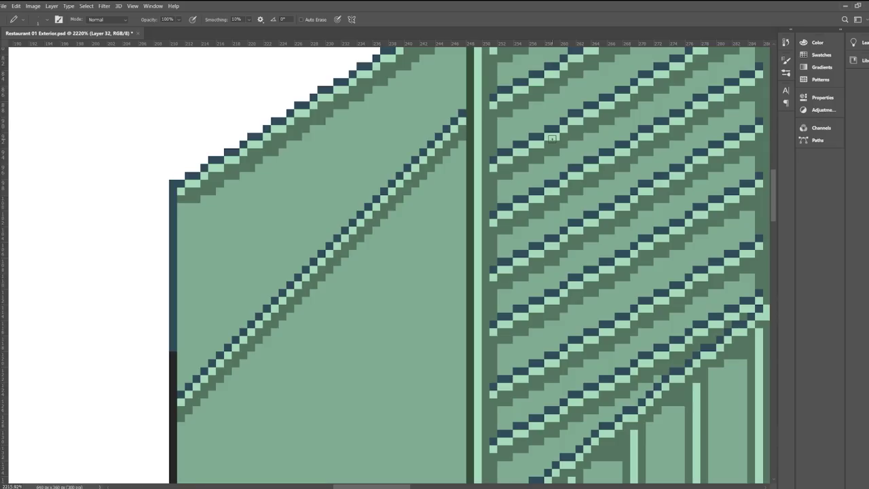
pyautogui.hotkey('ctrl', 'z')
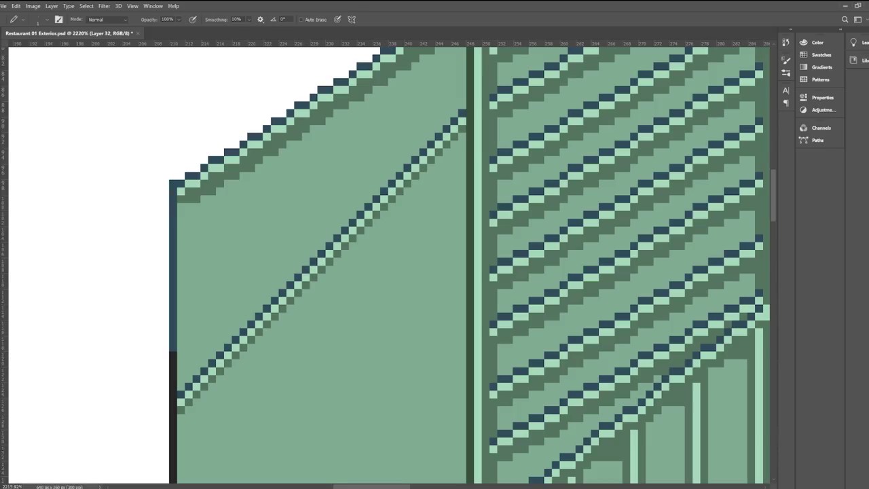
# Step: Thicken the mid-green shadow beneath the left slope's diagonal ridge with a second straight line
pyautogui.press('i')
pyautogui.press('b')
pyautogui.keyDown('shift'); pyautogui.click(464, 135); pyautogui.keyUp('shift')
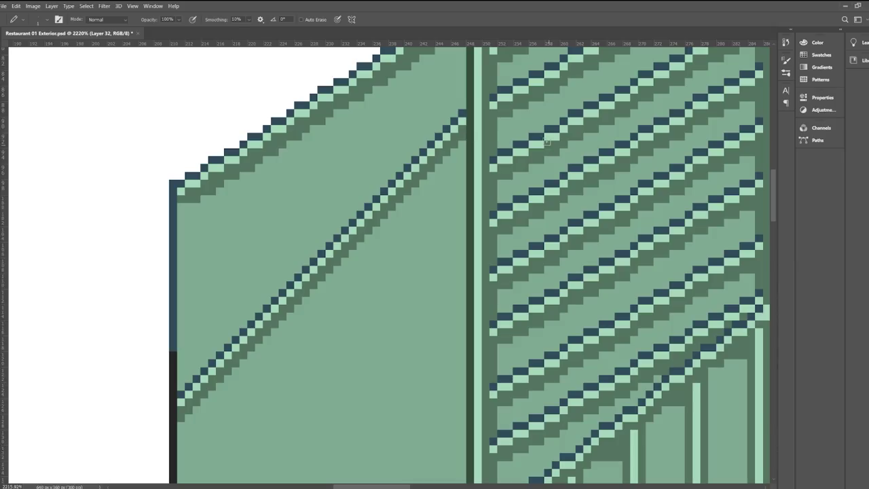
# Step: Draw a row of mid-green horizontal seams across alternating panels of the lower-left roof section
pyautogui.moveTo(260, 220); pyautogui.dragTo(282, 221)
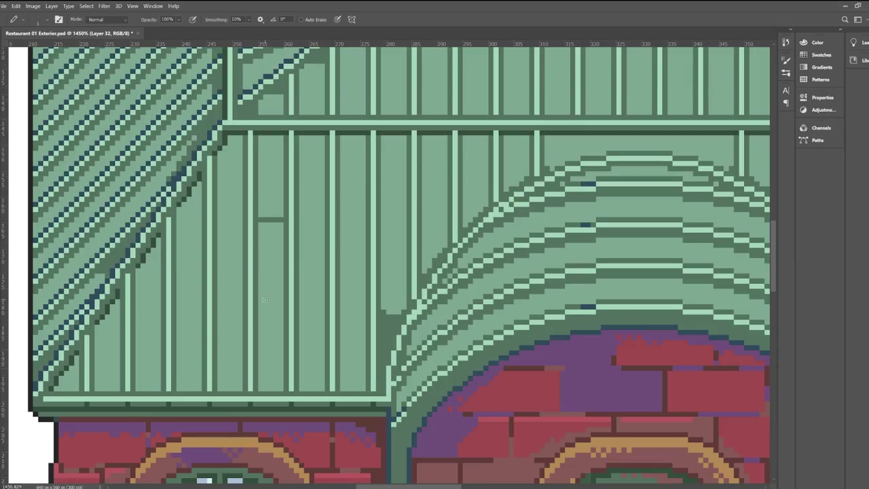
pyautogui.moveTo(343, 220); pyautogui.dragTo(364, 220)
pyautogui.moveTo(445, 220); pyautogui.dragTo(422, 220)
pyautogui.moveTo(200, 220); pyautogui.dragTo(175, 221)
pyautogui.scroll(-3, 260, 311)
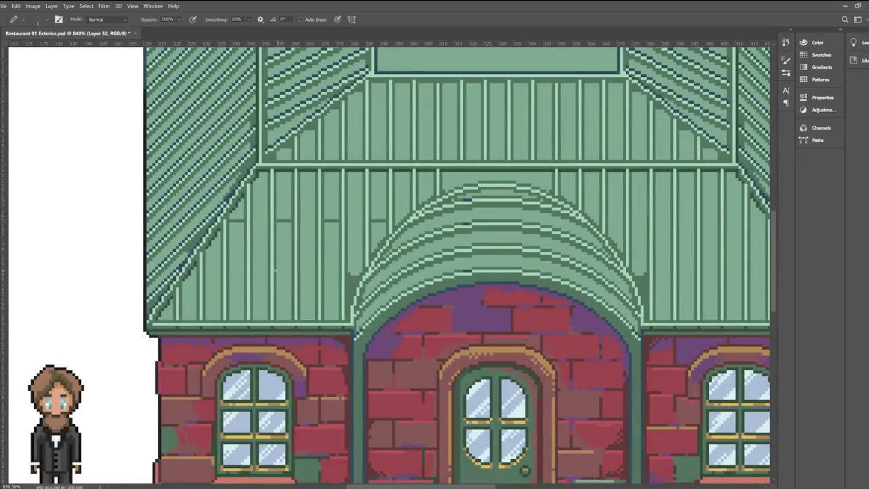
# Step: Add more staggered rows of horizontal seams above and below the first row, offset between neighbouring roof panels
pyautogui.scroll(2, 257, 271)
pyautogui.scroll(-3, 246, 270)
pyautogui.scroll(3, 292, 245)
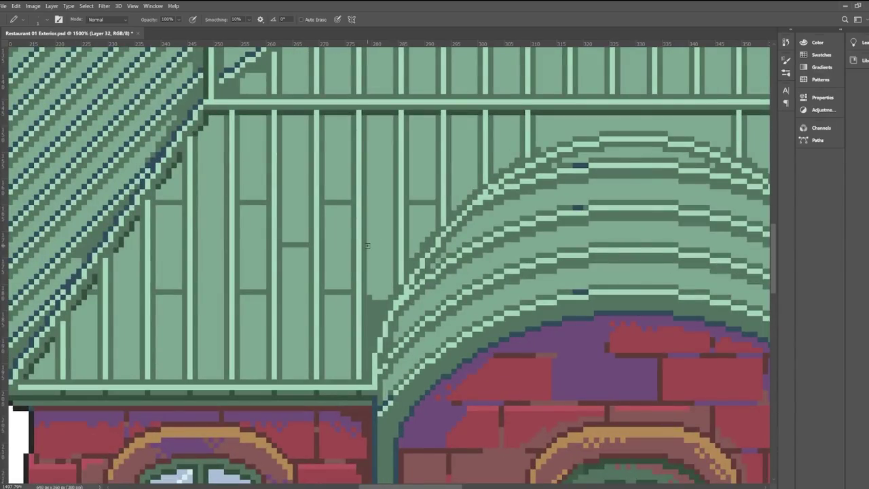
pyautogui.moveTo(284, 159); pyautogui.dragTo(306, 159)
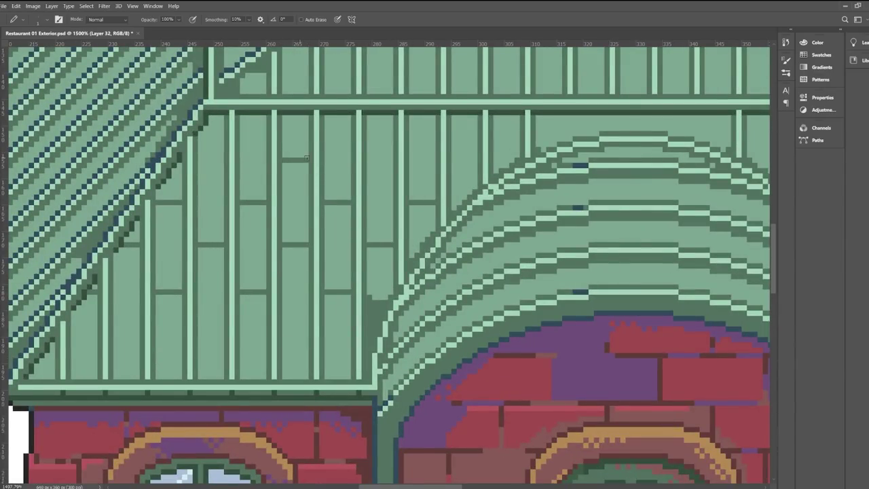
pyautogui.scroll(-3, 282, 334)
pyautogui.scroll(3, 285, 299)
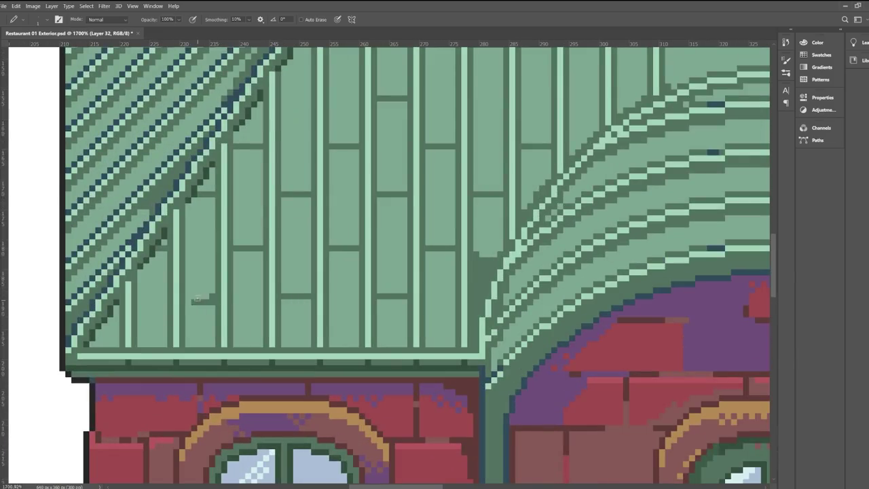
# Step: Paint light-green highlights of varied length along the upper side of the lower-left roof section's seams
pyautogui.scroll(-2, 249, 189)
pyautogui.scroll(2, 291, 306)
pyautogui.scroll(2, 258, 221)
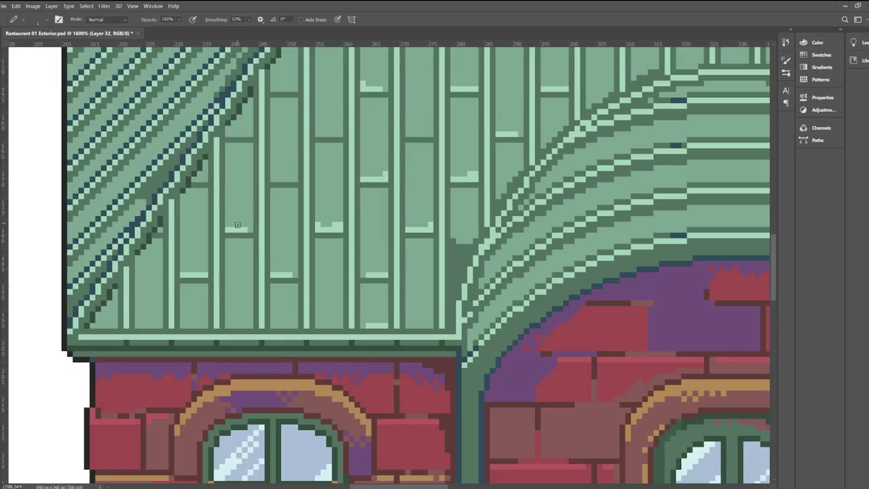
# Step: Place single mid-green rivet pixels near the ends of the tiles in the middle panels of the lower-left roof section
pyautogui.click(240, 225)
pyautogui.click(238, 152)
pyautogui.scroll(-2, 284, 192)
pyautogui.scroll(2, 318, 208)
pyautogui.click(318, 221)
pyautogui.click(318, 147)
pyautogui.click(364, 192)
pyautogui.click(409, 316)
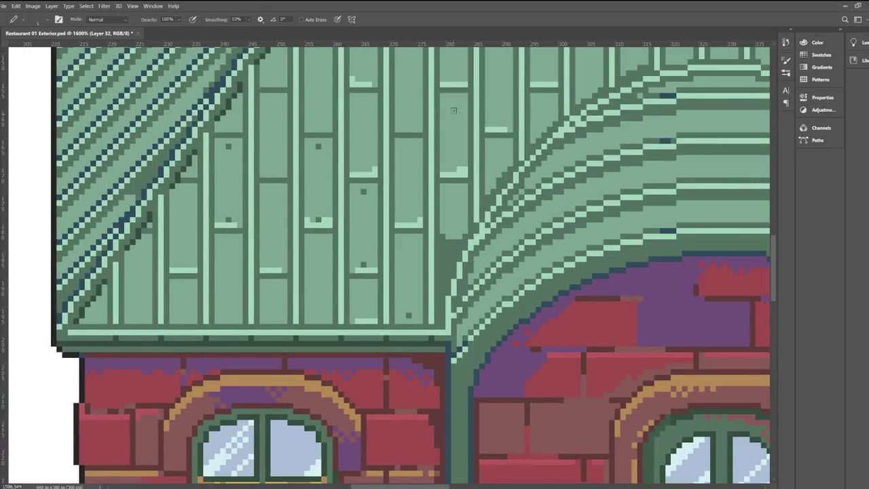
# Step: Add rivet pixels to the remaining tiles of the lower-left roof section, up to the entrance arch
pyautogui.click(455, 101)
pyautogui.click(454, 168)
pyautogui.scroll(-2, 469, 150)
pyautogui.click(348, 216)
pyautogui.click(349, 146)
pyautogui.scroll(-2, 191, 190)
pyautogui.scroll(-3, 219, 202)
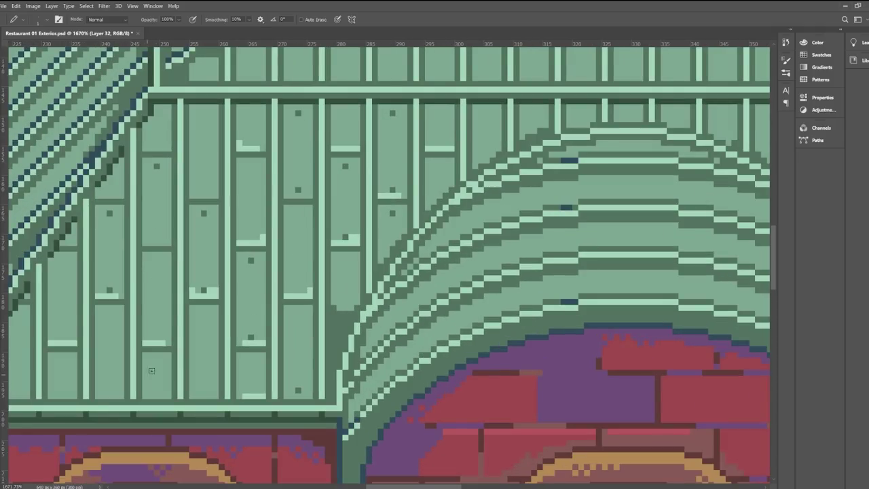
pyautogui.scroll(2, 218, 202)
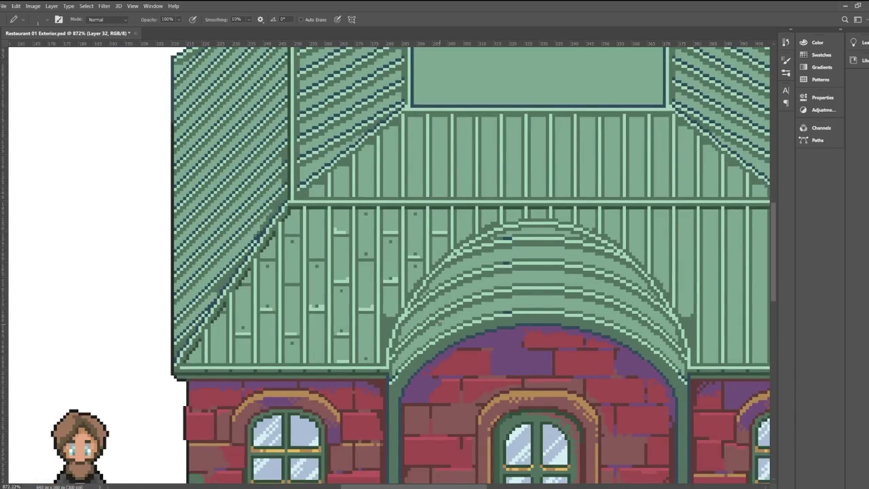
# Step: Draw staggered horizontal seams between the ribs of the middle front roof section, from its left end toward the centre
pyautogui.scroll(2, 411, 136)
pyautogui.scroll(-2, 411, 133)
pyautogui.scroll(2, 396, 129)
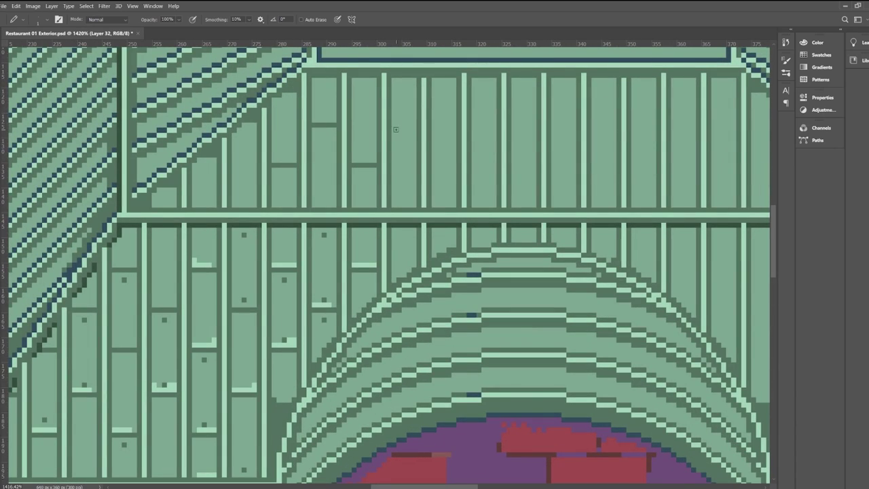
pyautogui.scroll(-2, 466, 165)
pyautogui.scroll(2, 435, 163)
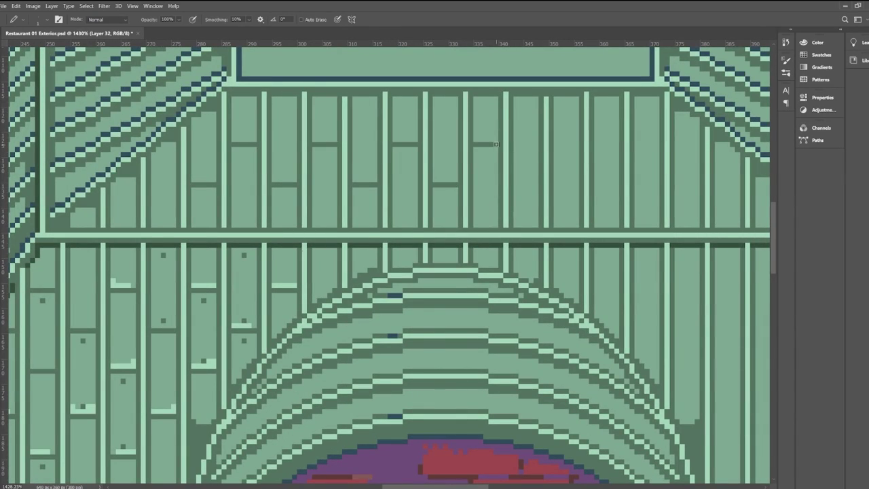
pyautogui.moveTo(340, 169); pyautogui.dragTo(468, 150)
pyautogui.moveTo(263, 165); pyautogui.dragTo(248, 165)
# Step: Place single dark-green rivet pixels near the tile ends in the left and central panels of the middle roof section
pyautogui.click(333, 155)
pyautogui.click(373, 135)
pyautogui.click(415, 155)
pyautogui.click(454, 115)
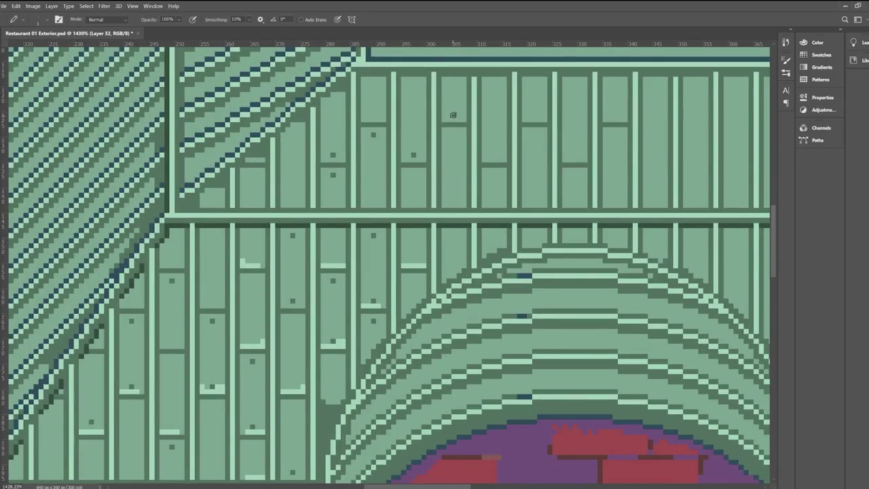
pyautogui.click(495, 155)
pyautogui.click(535, 114)
pyautogui.click(535, 135)
pyautogui.click(575, 174)
pyautogui.click(616, 115)
# Step: Continue the staggered seams and rivets through the right half of the middle roof section and save the file
pyautogui.scroll(-2, 615, 115)
pyautogui.scroll(2, 440, 165)
pyautogui.moveTo(410, 171); pyautogui.dragTo(430, 171)
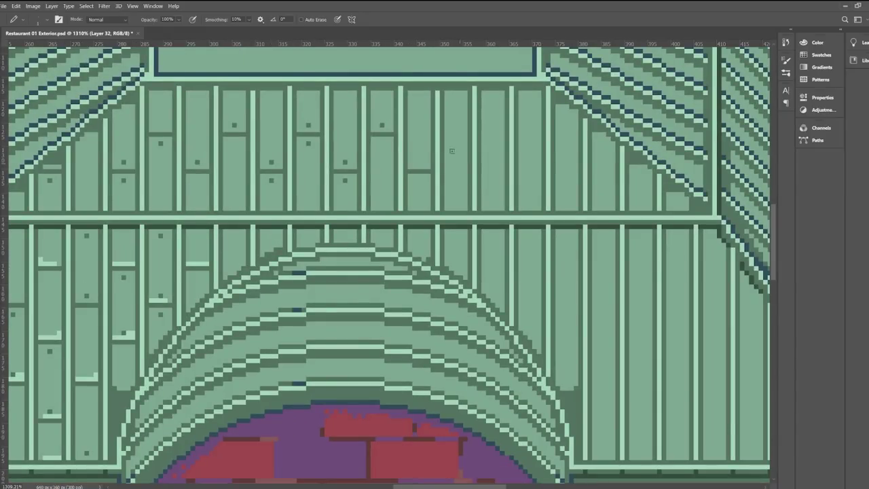
pyautogui.moveTo(446, 135); pyautogui.dragTo(466, 134)
pyautogui.moveTo(482, 171); pyautogui.dragTo(499, 171)
pyautogui.moveTo(520, 134); pyautogui.dragTo(541, 135)
pyautogui.click(530, 143)
pyautogui.moveTo(632, 174); pyautogui.dragTo(650, 173)
pyautogui.scroll(-5, 632, 171)
pyautogui.hotkey('ctrl', 's')
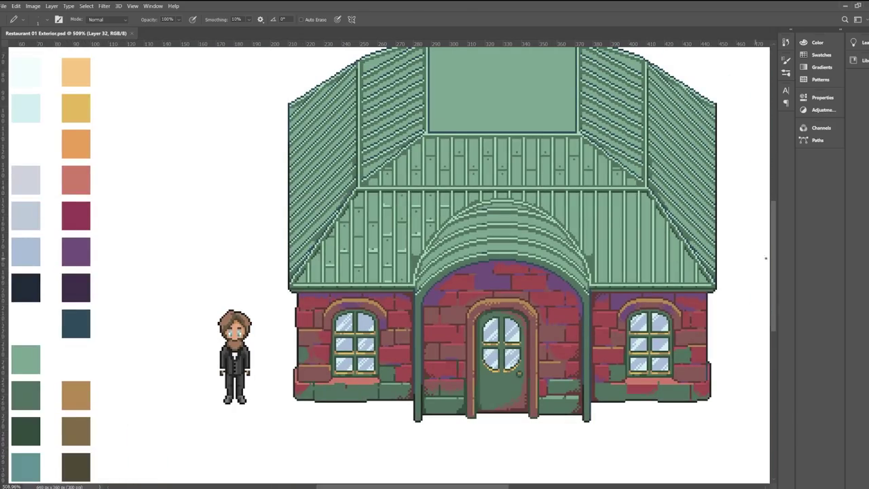
# Step: Select the base-green areas of the roof and pick the teal palette colour for the Paint Bucket
pyautogui.scroll(4, 489, 231)
pyautogui.scroll(-1, 471, 240)
pyautogui.scroll(1, 470, 240)
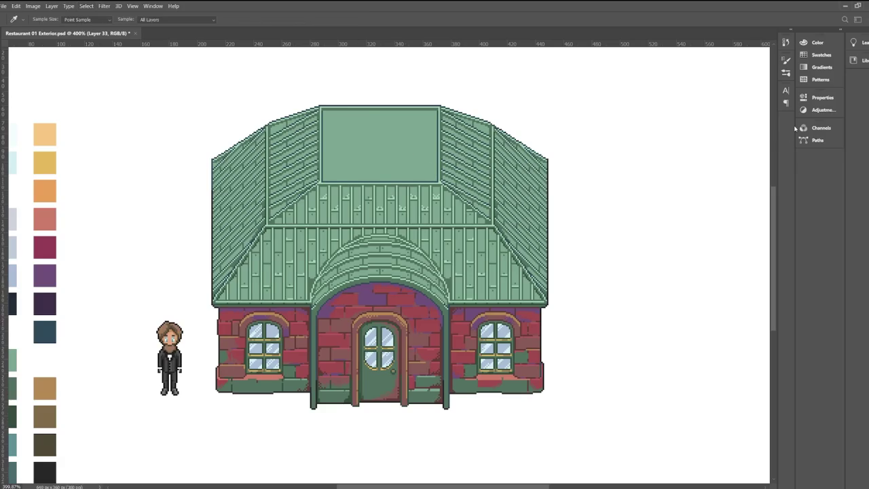
pyautogui.click(796, 128)
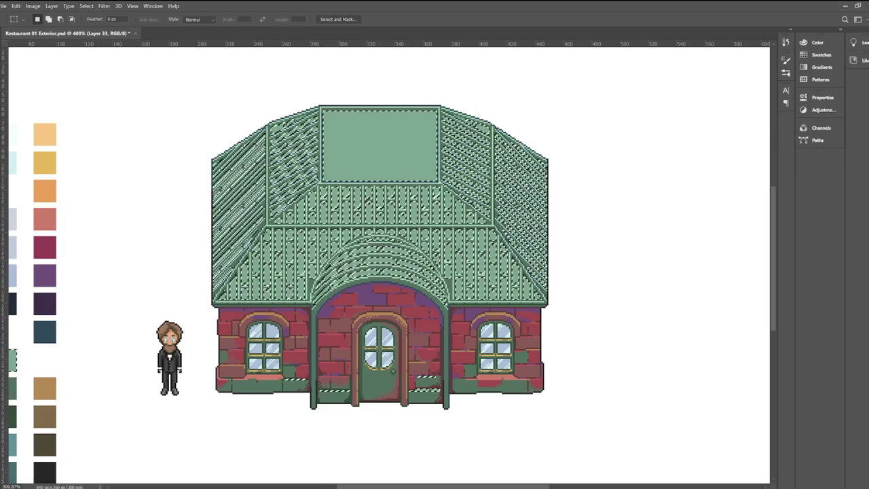
pyautogui.press('i')
pyautogui.scroll(-1, 582, 240)
pyautogui.click(97, 378)
pyautogui.scroll(2, 426, 204)
pyautogui.press('g')
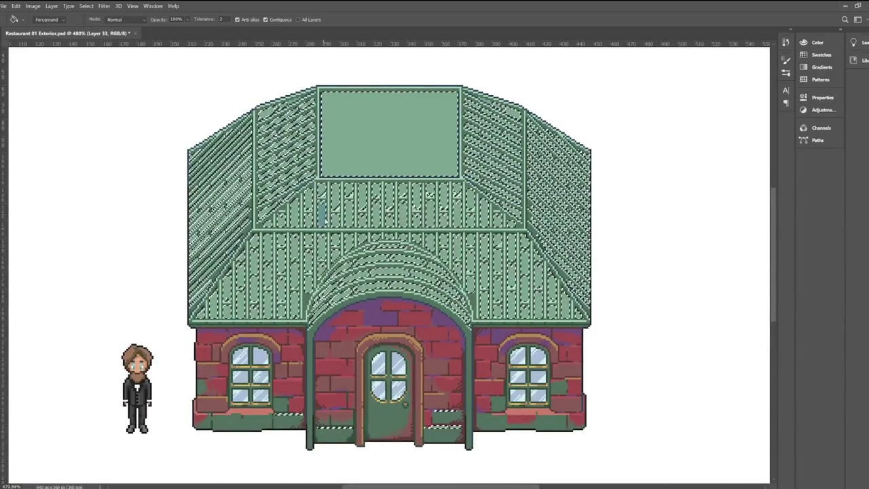
# Step: Fill scattered tiles of the lower roof section to the right of the entrance arch with teal
pyautogui.scroll(1, 332, 251)
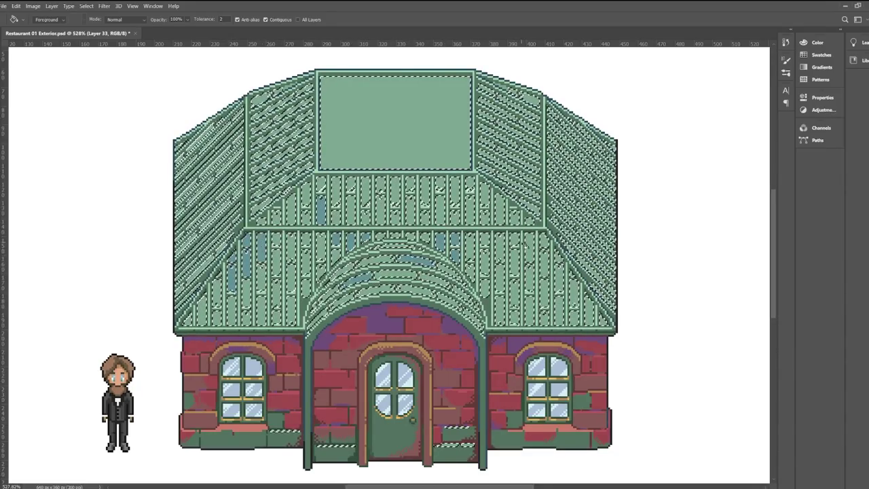
pyautogui.click(515, 260)
pyautogui.click(501, 248)
pyautogui.click(531, 247)
pyautogui.click(545, 242)
pyautogui.click(560, 277)
pyautogui.click(574, 293)
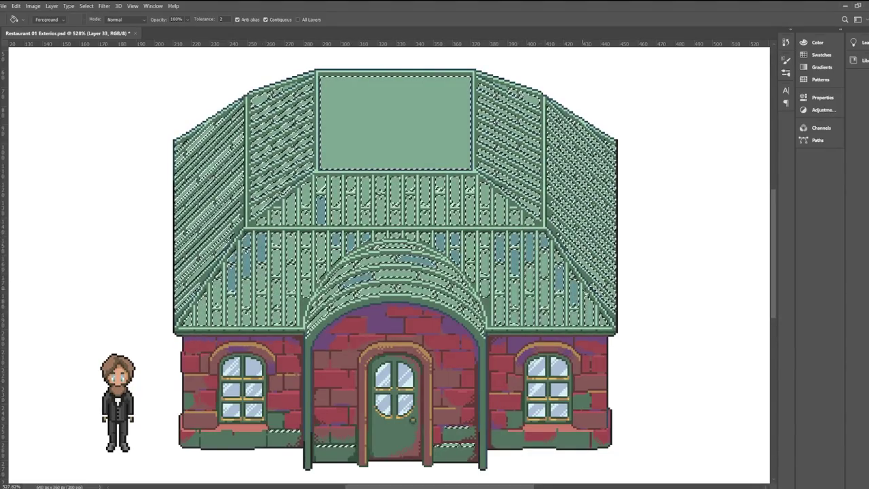
pyautogui.click(589, 312)
pyautogui.scroll(2, 252, 148)
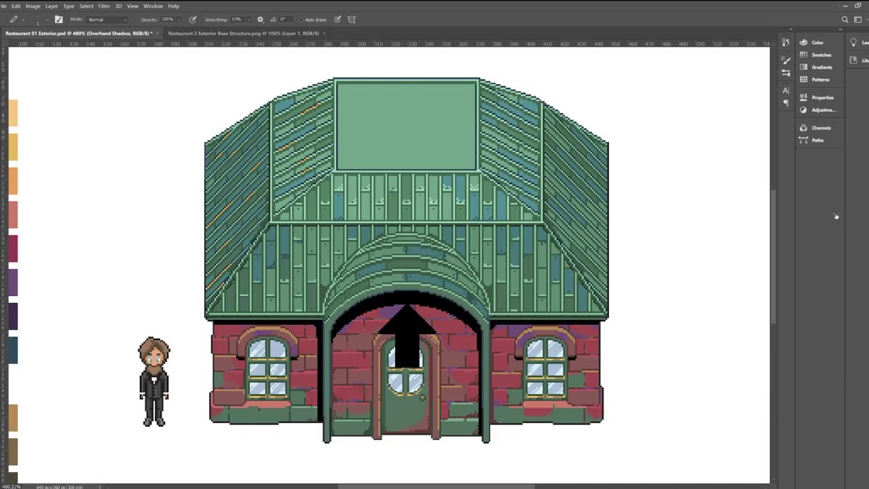
# Step: Blend the black Overhand Shadow layer into the brickwork as a translucent shadow beneath the roof edge and arch
pyautogui.click(837, 216)
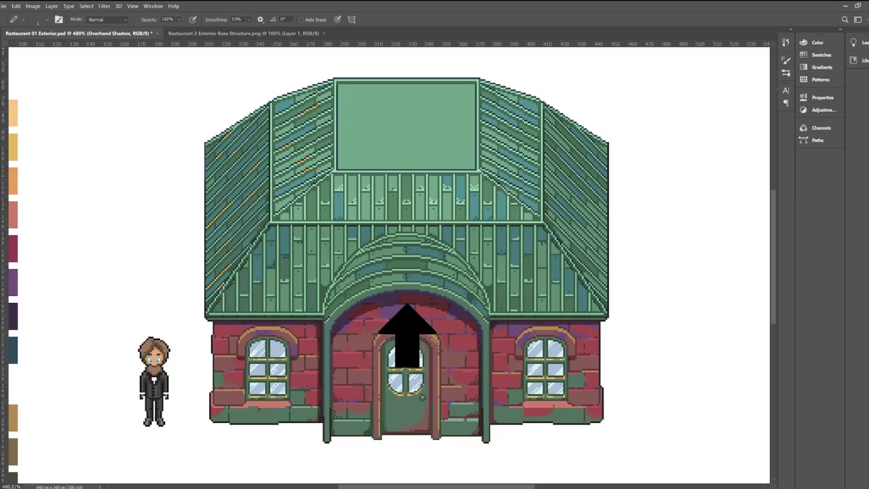
pyautogui.press('v')
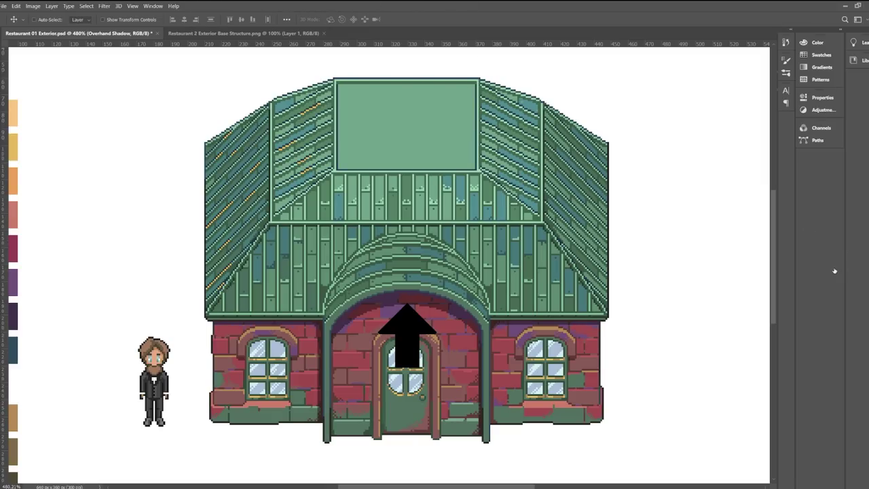
pyautogui.click(776, 267)
pyautogui.click(776, 268)
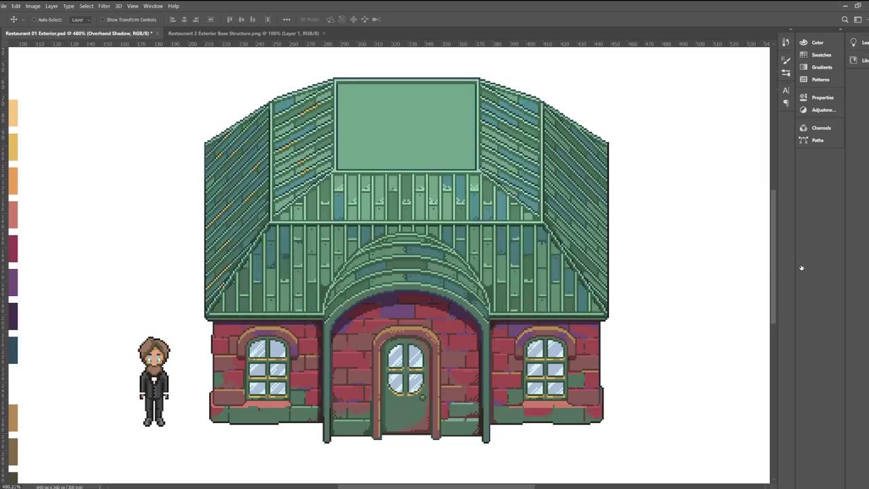
pyautogui.click(801, 267)
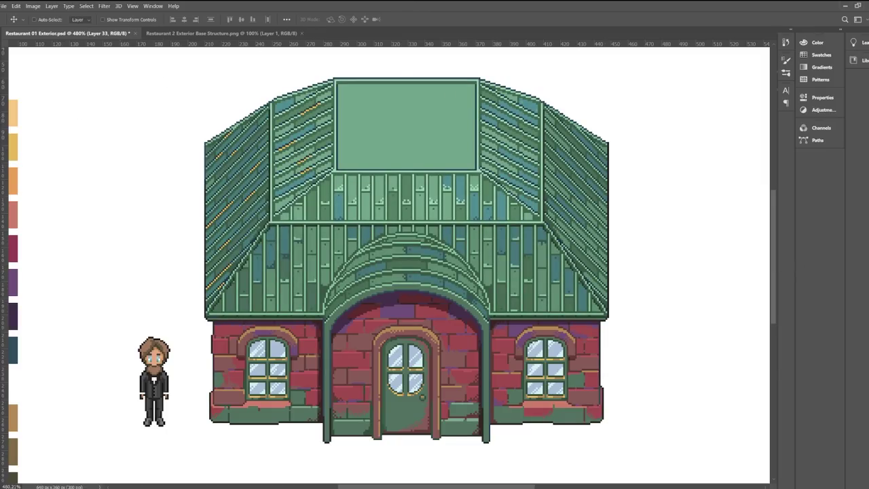
pyautogui.press('i')
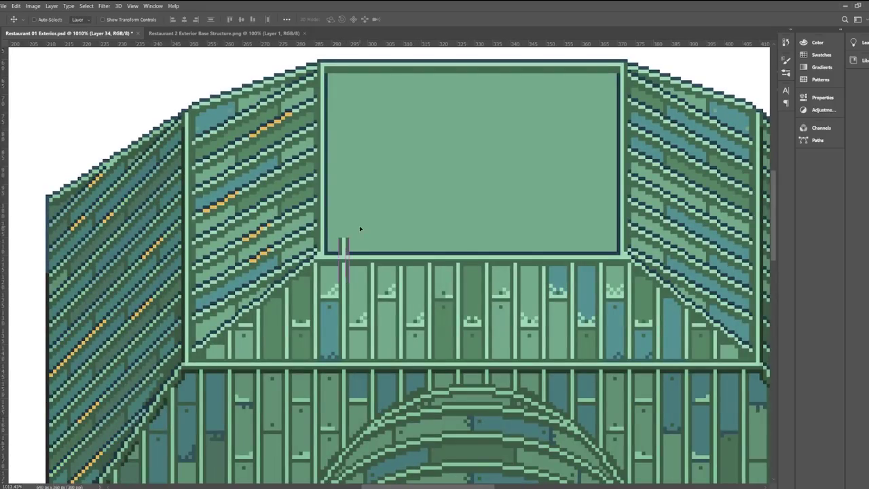
# Step: Stretch the copied rib vertically so it spans the full height of the flat top roof panel
pyautogui.hotkey('ctrl', 't')
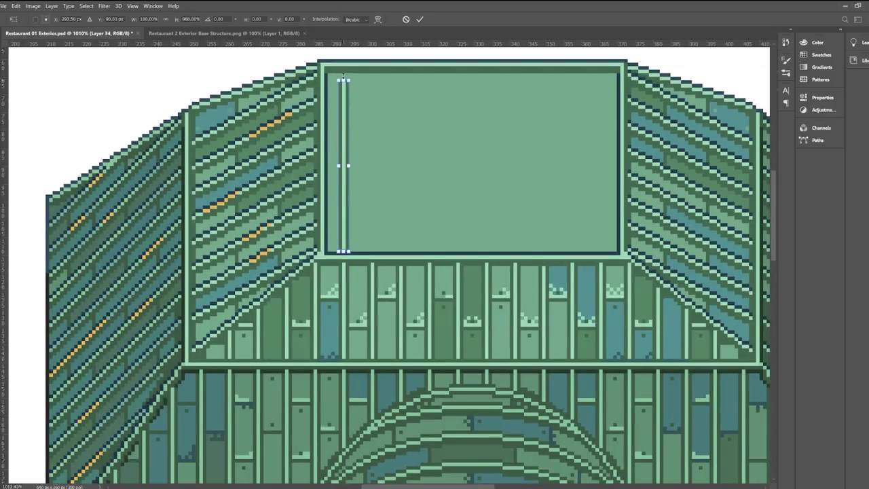
pyautogui.moveTo(343, 80); pyautogui.dragTo(343, 74)
pyautogui.scroll(3, 343, 76)
pyautogui.press('Return')
# Step: Duplicate the rib at even spacing across the left half of the top roof panel
pyautogui.scroll(-5, 338, 210)
pyautogui.moveTo(338, 210); pyautogui.dragTo(328, 173)
pyautogui.press('m')
pyautogui.moveTo(295, 81); pyautogui.dragTo(339, 224)
pyautogui.scroll(3, 336, 220)
pyautogui.moveTo(339, 224); pyautogui.dragTo(375, 224)
pyautogui.moveTo(418, 225); pyautogui.dragTo(491, 258)
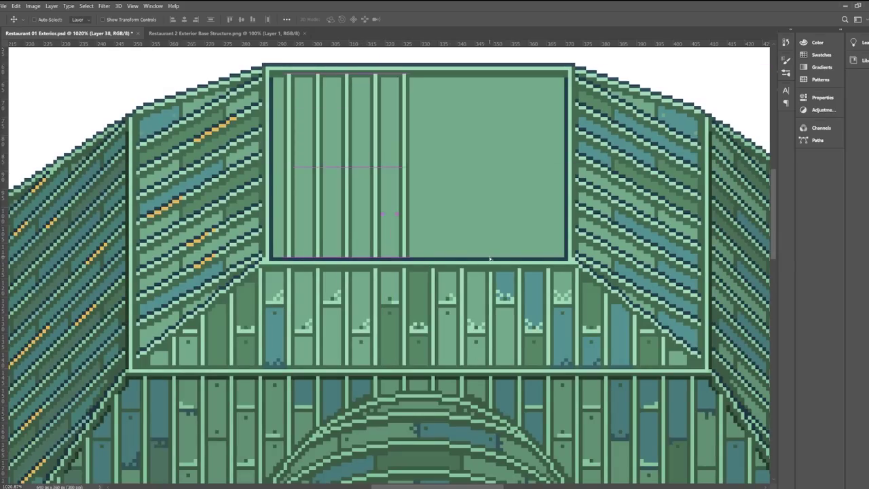
# Step: Paste further ribs across the right half of the top roof panel and merge the rib layers
pyautogui.hotkey('ctrl', 'v')
pyautogui.hotkey('ctrl', 'v')
pyautogui.moveTo(448, 339); pyautogui.dragTo(503, 237)
pyautogui.hotkey('ctrl', 'v')
pyautogui.moveTo(421, 326); pyautogui.dragTo(566, 239)
pyautogui.hotkey('ctrl', 'v')
pyautogui.keyDown('shift'); pyautogui.click(816, 392); pyautogui.keyUp('shift')
pyautogui.hotkey('ctrl', 'e')
# Step: Paint irregular clusters of dark-green pixels along the lower ends of the strips in the top roof panel
pyautogui.scroll(-4, 381, 136)
pyautogui.press('i')
pyautogui.scroll(6, 377, 200)
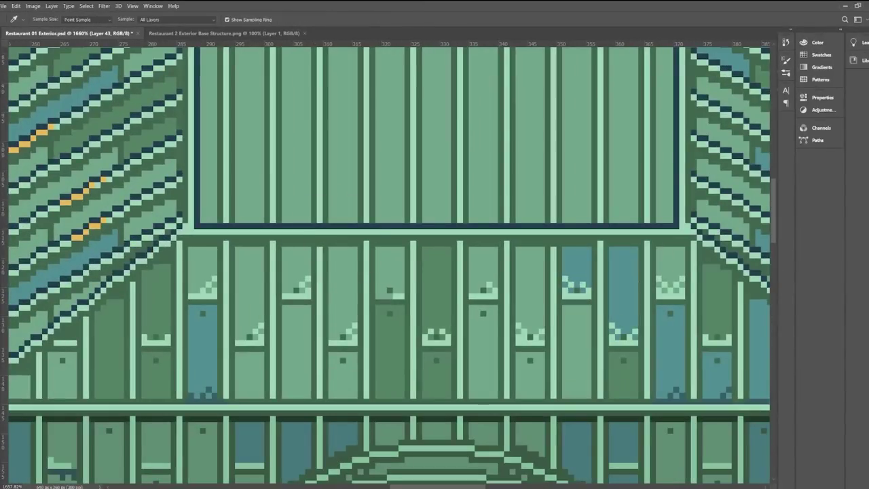
pyautogui.press('b')
pyautogui.scroll(2, 220, 184)
pyautogui.moveTo(213, 213); pyautogui.dragTo(200, 227)
pyautogui.moveTo(270, 220); pyautogui.dragTo(249, 226)
pyautogui.moveTo(326, 227); pyautogui.dragTo(298, 227)
pyautogui.click(328, 220)
pyautogui.moveTo(384, 227)
pyautogui.mouseDown()
pyautogui.moveTo(411, 225)
pyautogui.moveTo(440, 210)
pyautogui.moveTo(496, 227)
pyautogui.mouseUp()
pyautogui.click(241, 227)
pyautogui.click(419, 220)
pyautogui.scroll(-8, 265, 245)
pyautogui.scroll(4, 396, 219)
pyautogui.moveTo(386, 249)
pyautogui.mouseDown()
pyautogui.moveTo(424, 247)
pyautogui.moveTo(523, 246)
pyautogui.mouseUp()
pyautogui.scroll(-1, 369, 224)
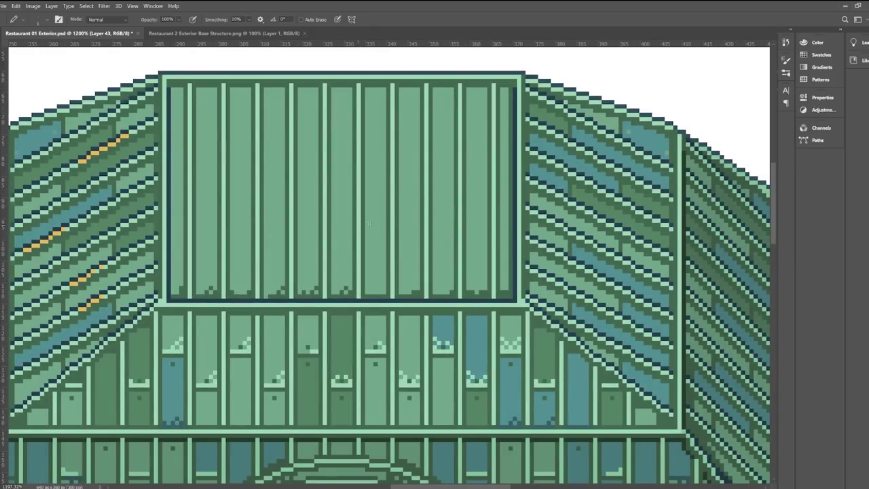
pyautogui.scroll(-5, 369, 224)
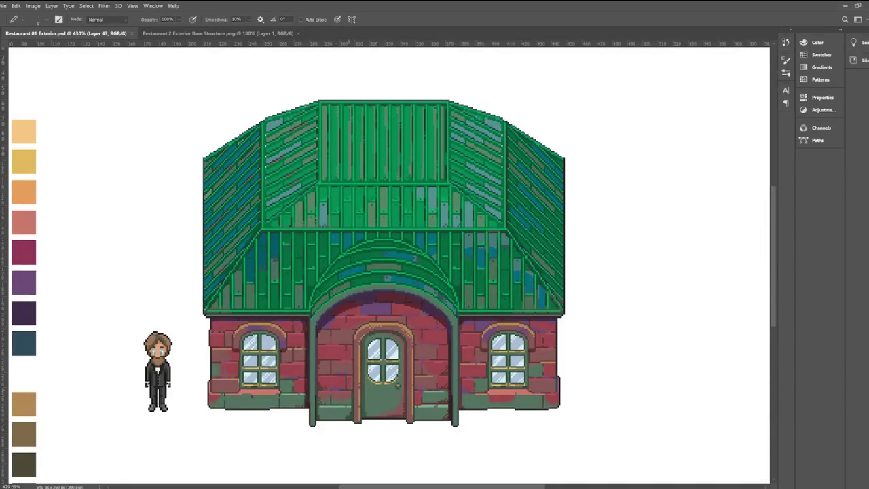
# Step: Paint brown rust patches along the upper edge and seams of the right-hand sloping roof sections
pyautogui.scroll(5, 515, 146)
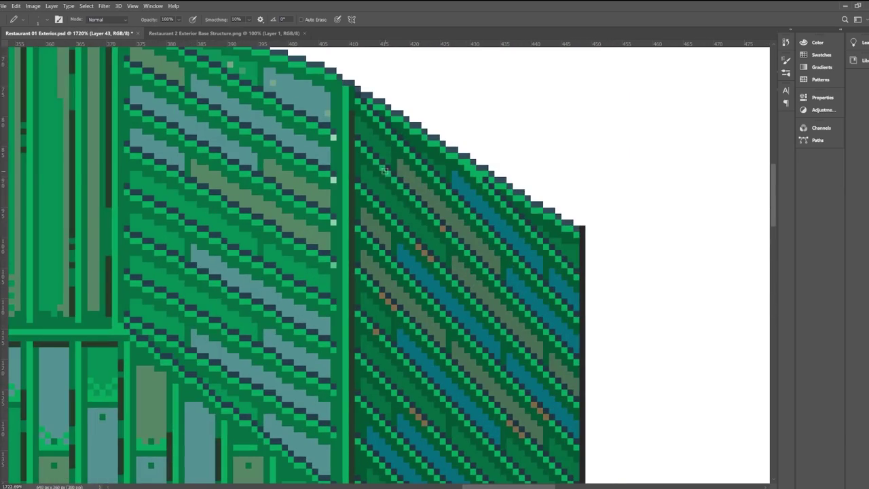
pyautogui.moveTo(516, 198); pyautogui.dragTo(542, 211)
pyautogui.moveTo(406, 123); pyautogui.dragTo(437, 155)
pyautogui.scroll(-4, 624, 265)
pyautogui.scroll(4, 475, 178)
pyautogui.moveTo(509, 184); pyautogui.dragTo(519, 184)
pyautogui.scroll(-3, 533, 153)
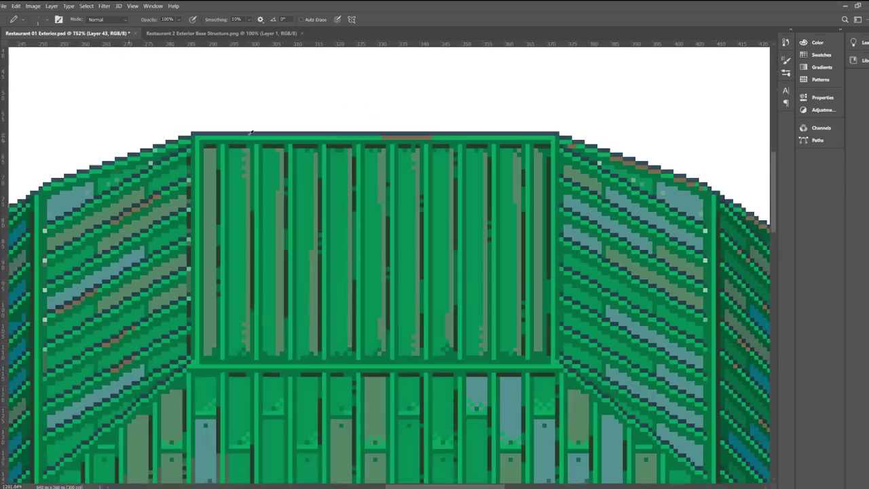
# Step: Add brown rust streaks to the roof's upper edge and the vertical ribs of the front roof sections
pyautogui.scroll(4, 299, 139)
pyautogui.moveTo(264, 146); pyautogui.dragTo(271, 146)
pyautogui.scroll(-3, 326, 204)
pyautogui.scroll(-3, 352, 238)
pyautogui.scroll(-2, 435, 228)
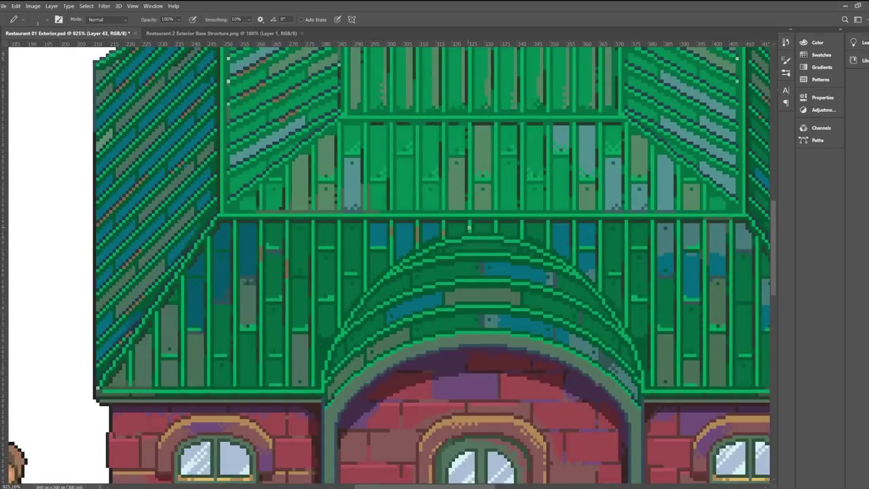
pyautogui.scroll(-5, 468, 227)
pyautogui.scroll(5, 423, 171)
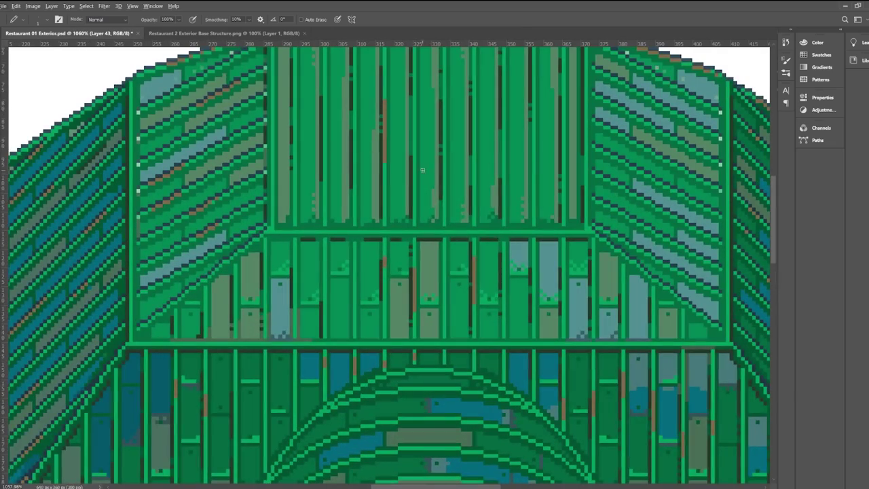
pyautogui.scroll(-3, 422, 171)
pyautogui.scroll(5, 265, 257)
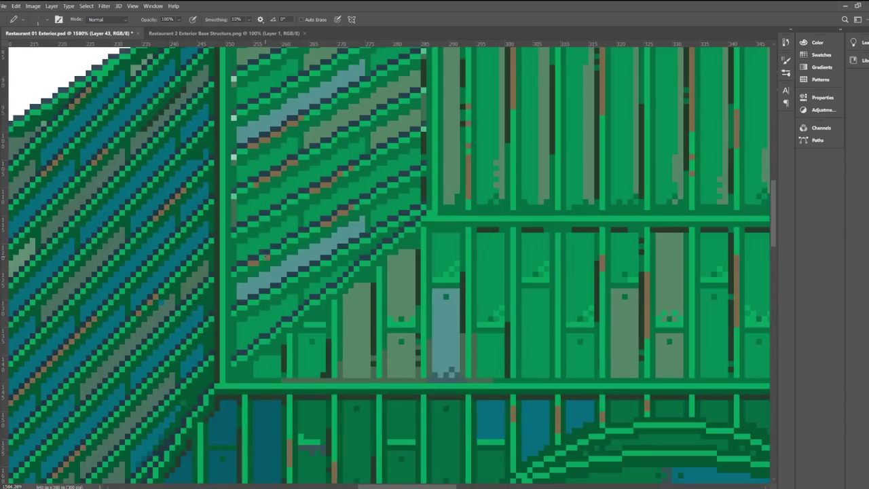
# Step: Dot short brown rust marks along the diagonal seams of the inner left and right roof slopes
pyautogui.moveTo(262, 342); pyautogui.dragTo(267, 342)
pyautogui.scroll(-4, 275, 318)
pyautogui.scroll(5, 487, 205)
pyautogui.moveTo(555, 228); pyautogui.dragTo(563, 228)
pyautogui.moveTo(525, 298); pyautogui.dragTo(531, 298)
pyautogui.moveTo(538, 305); pyautogui.dragTo(543, 304)
pyautogui.moveTo(512, 329); pyautogui.dragTo(519, 329)
pyautogui.scroll(3, 466, 215)
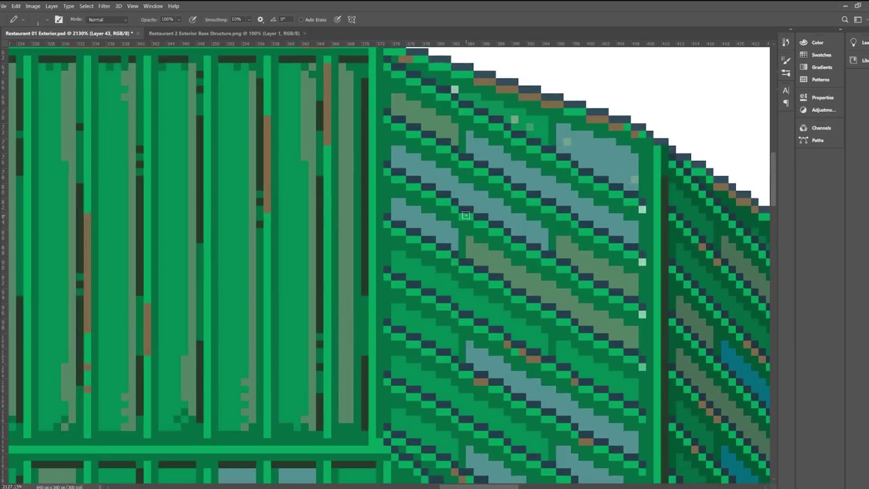
pyautogui.scroll(-6, 466, 216)
pyautogui.scroll(5, 401, 292)
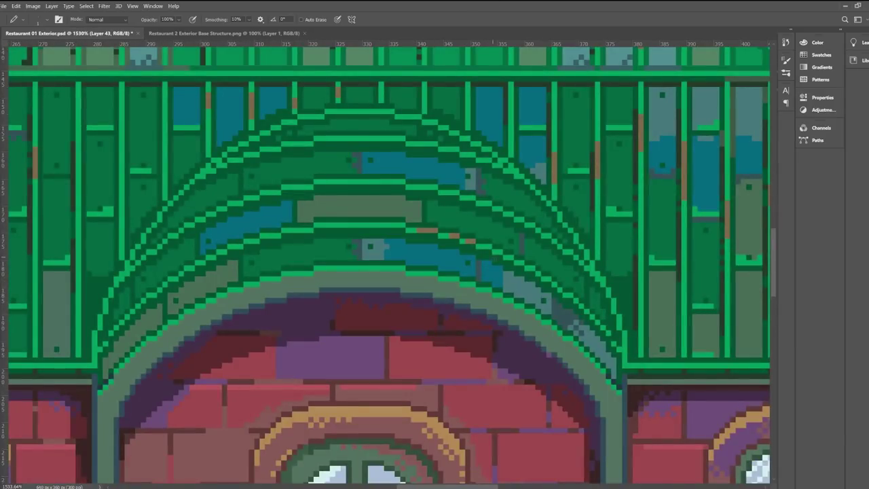
# Step: Paint broken brown rust streaks along the curved ribs of the entrance arch roof
pyautogui.moveTo(544, 279); pyautogui.dragTo(614, 310)
pyautogui.moveTo(521, 220); pyautogui.dragTo(478, 203)
pyautogui.moveTo(419, 187); pyautogui.dragTo(409, 187)
pyautogui.moveTo(355, 182); pyautogui.dragTo(316, 182)
pyautogui.moveTo(296, 186); pyautogui.dragTo(251, 198)
pyautogui.moveTo(225, 252); pyautogui.dragTo(165, 285)
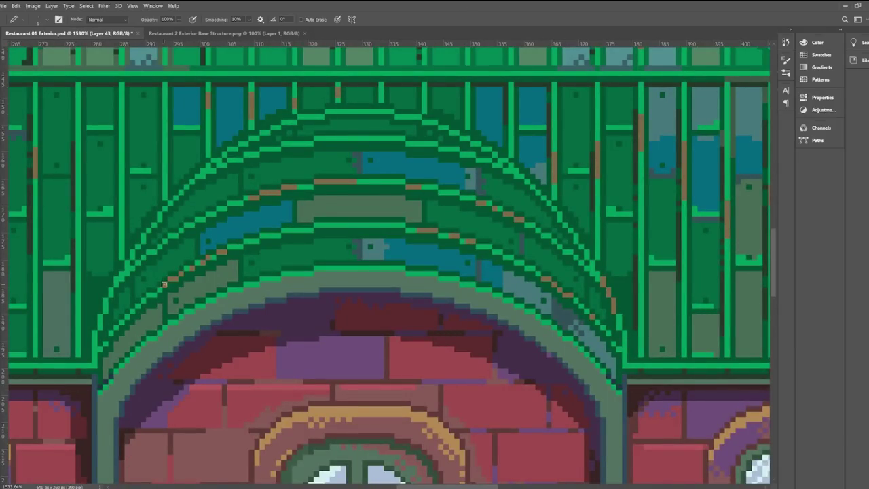
# Step: Paint a thin dark-green shadow across the tile tops beneath the horizontal ridge above the entrance arch
pyautogui.scroll(-6, 181, 194)
pyautogui.scroll(6, 419, 179)
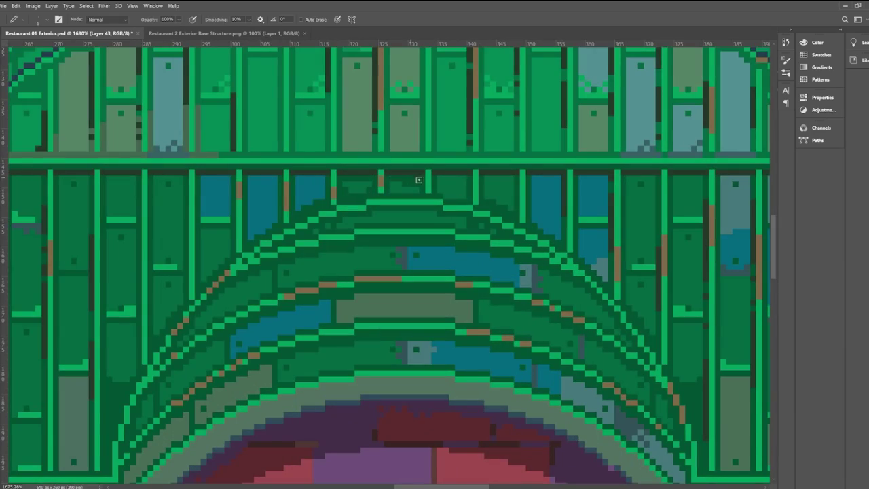
pyautogui.moveTo(440, 180); pyautogui.dragTo(464, 179)
pyautogui.moveTo(488, 179); pyautogui.dragTo(514, 180)
pyautogui.scroll(-6, 514, 180)
pyautogui.scroll(5, 242, 187)
pyautogui.moveTo(241, 186); pyautogui.dragTo(263, 186)
pyautogui.moveTo(281, 186); pyautogui.dragTo(302, 186)
pyautogui.moveTo(321, 185); pyautogui.dragTo(343, 185)
pyautogui.moveTo(360, 186); pyautogui.dragTo(382, 186)
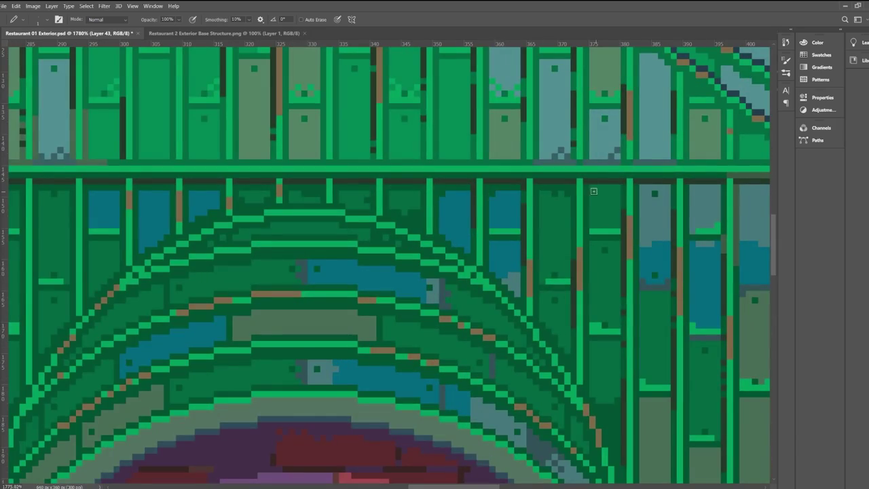
# Step: Extend the dark-green shadow along the tile tops in the panels to the right of the arch
pyautogui.scroll(-5, 595, 192)
pyautogui.scroll(5, 663, 190)
pyautogui.moveTo(497, 190); pyautogui.dragTo(588, 191)
pyautogui.moveTo(612, 190); pyautogui.dragTo(638, 192)
pyautogui.scroll(-6, 639, 195)
pyautogui.scroll(6, 435, 153)
pyautogui.moveTo(317, 198); pyautogui.dragTo(342, 199)
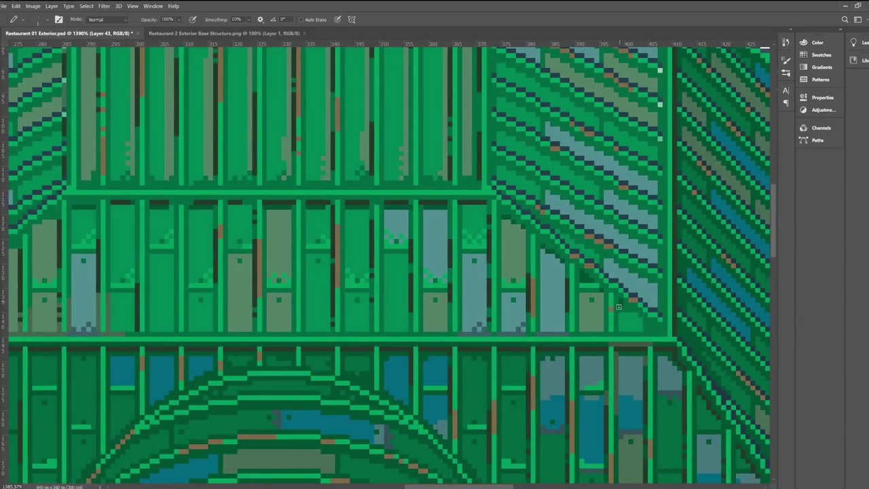
pyautogui.scroll(-5, 618, 307)
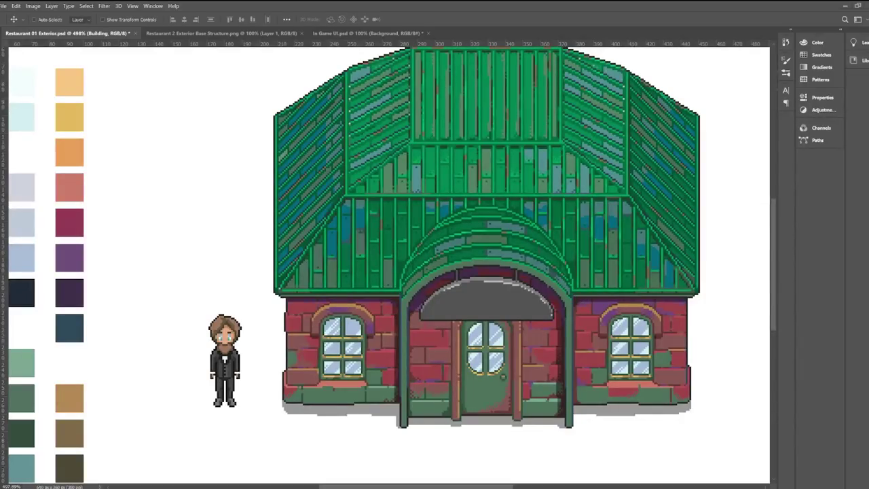
# Step: Paint a tall green metal chimney pipe with a brown cap along the building's left side on its own layer
pyautogui.press('i')
pyautogui.click(830, 353)
pyautogui.click(846, 445)
pyautogui.scroll(5, 284, 310)
pyautogui.scroll(-5, 281, 289)
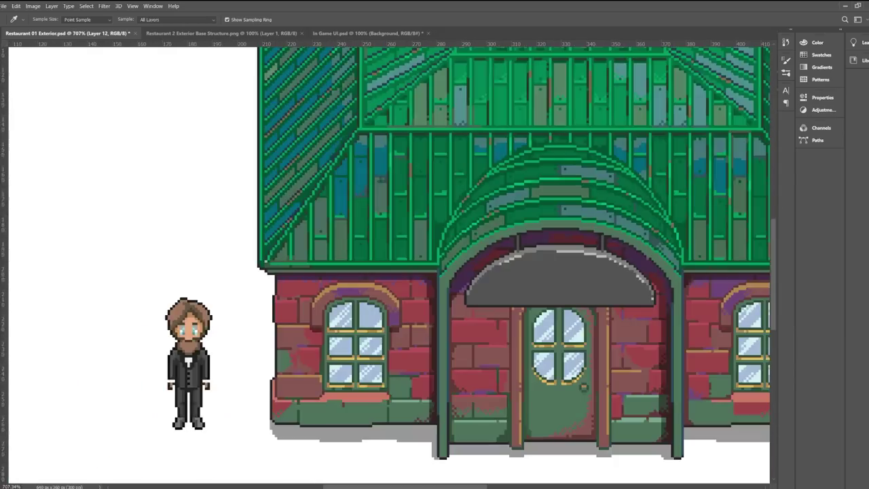
pyautogui.press('b')
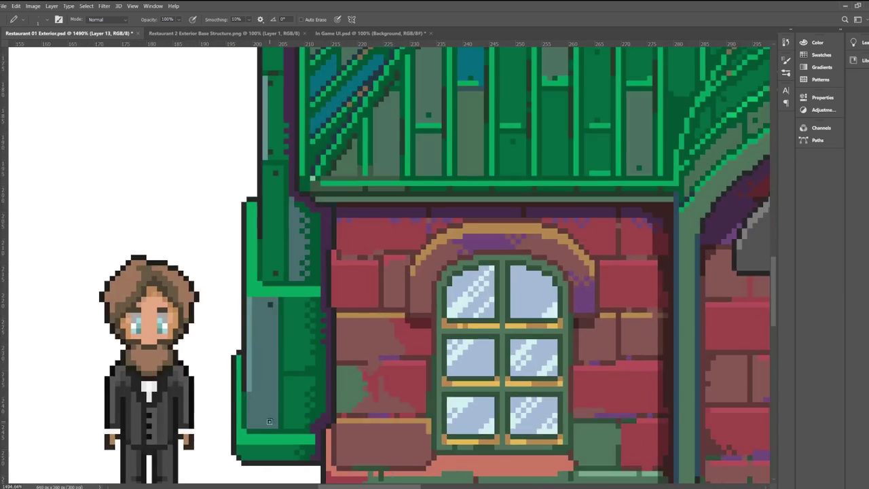
pyautogui.scroll(-6, 269, 422)
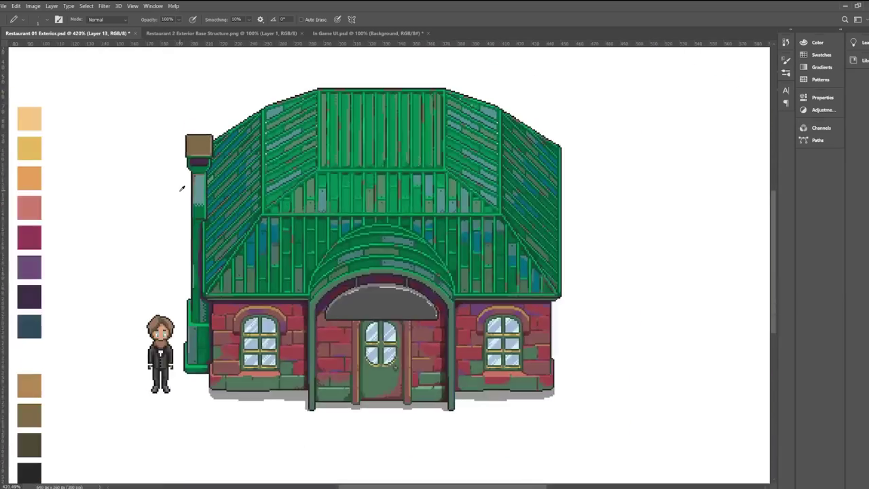
pyautogui.scroll(6, 283, 177)
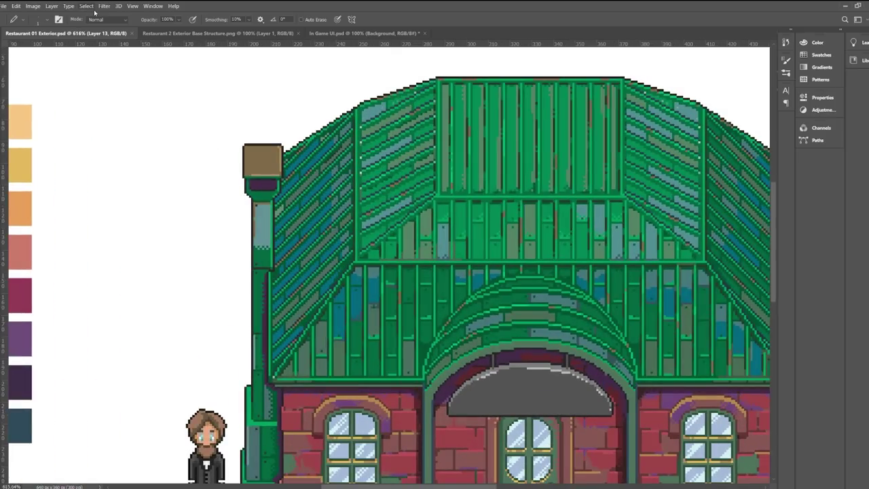
# Step: Select the dark green by colour and repaint those areas of the chimney pipe dark brown
pyautogui.click(88, 7)
pyautogui.press('j')
pyautogui.scroll(-4, 457, 189)
pyautogui.moveTo(457, 189)
pyautogui.mouseDown()
pyautogui.moveTo(483, 179)
pyautogui.moveTo(487, 80)
pyautogui.mouseUp()
pyautogui.press('b')
pyautogui.keyDown('alt'); pyautogui.click(178, 396); pyautogui.keyUp('alt')
pyautogui.scroll(5, 340, 107)
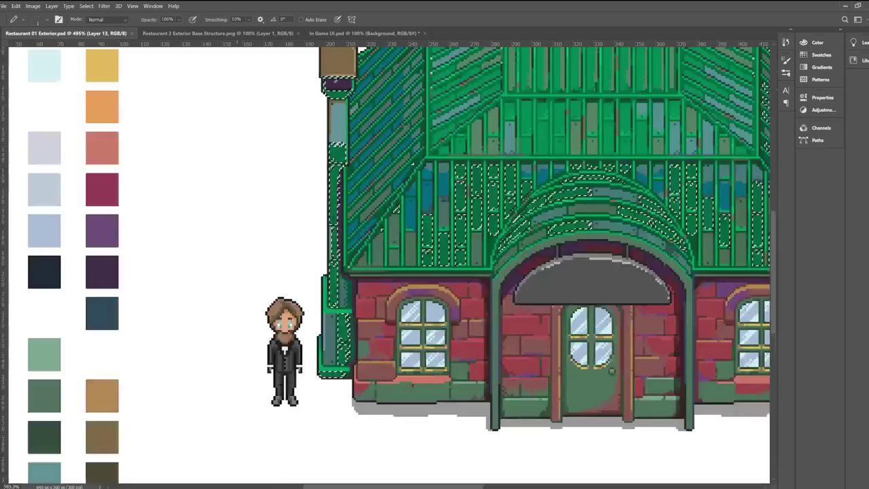
pyautogui.moveTo(322, 89); pyautogui.dragTo(337, 426)
pyautogui.scroll(-5, 305, 251)
pyautogui.press('m')
pyautogui.hotkey('ctrl', 'd')
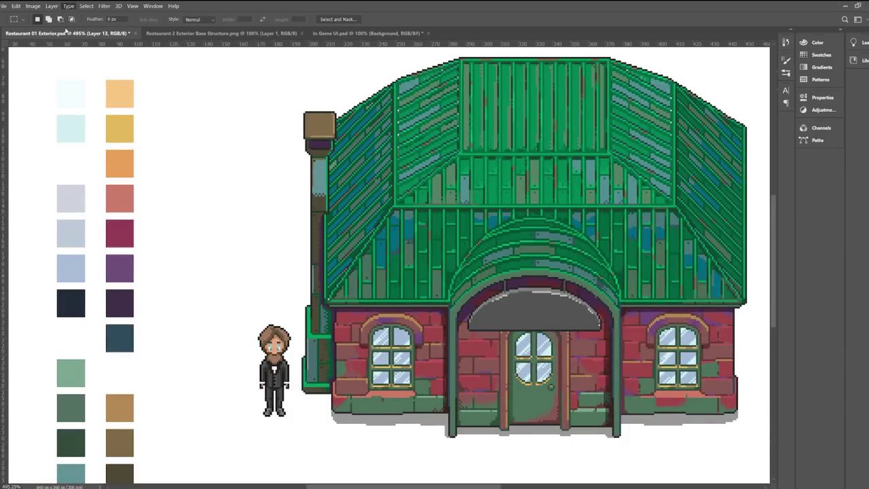
# Step: Select the light teal by colour and recolour the chimney pipe's upper panel in a warm brown
pyautogui.click(87, 6)
pyautogui.scroll(2, 324, 177)
pyautogui.click(322, 176)
pyautogui.press('Return')
pyautogui.scroll(-2, 275, 134)
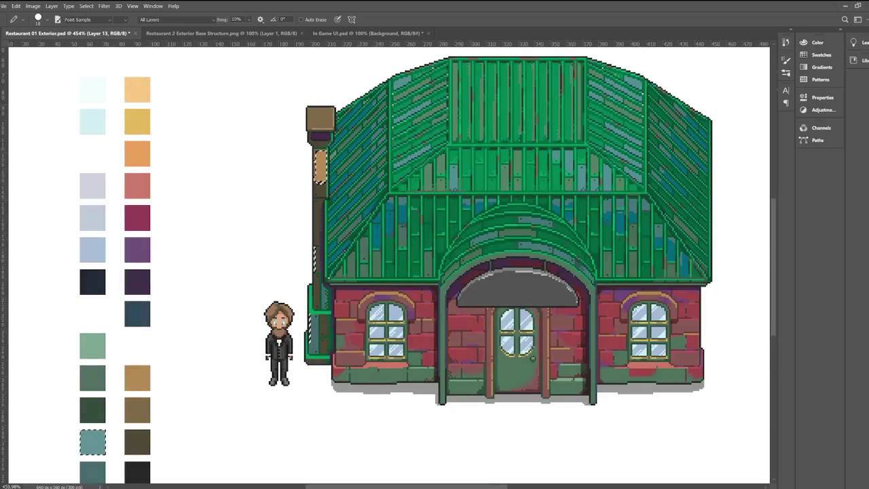
pyautogui.scroll(5, 306, 143)
# Step: Select the bright green by colour and repaint the chimney pipe's highlighted edges light brown
pyautogui.click(87, 6)
pyautogui.click(326, 177)
pyautogui.press('Return')
pyautogui.scroll(-2, 405, 113)
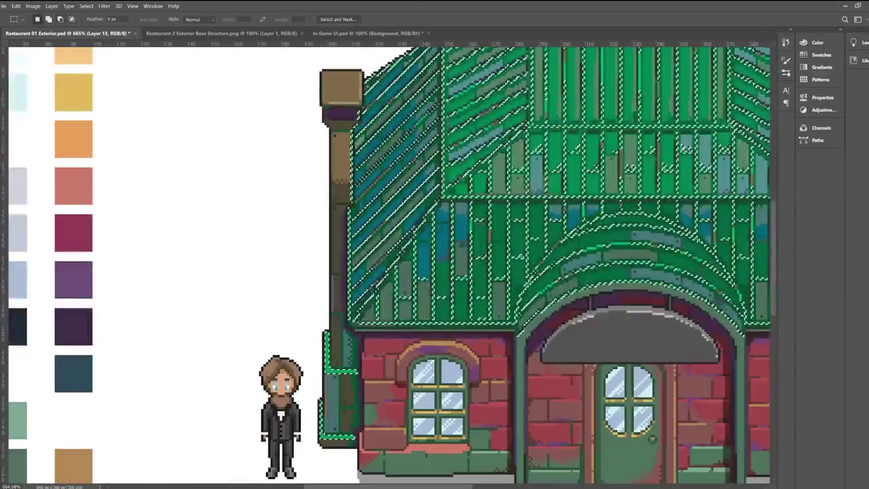
pyautogui.press('b')
pyautogui.scroll(4, 348, 131)
pyautogui.scroll(-4, 315, 143)
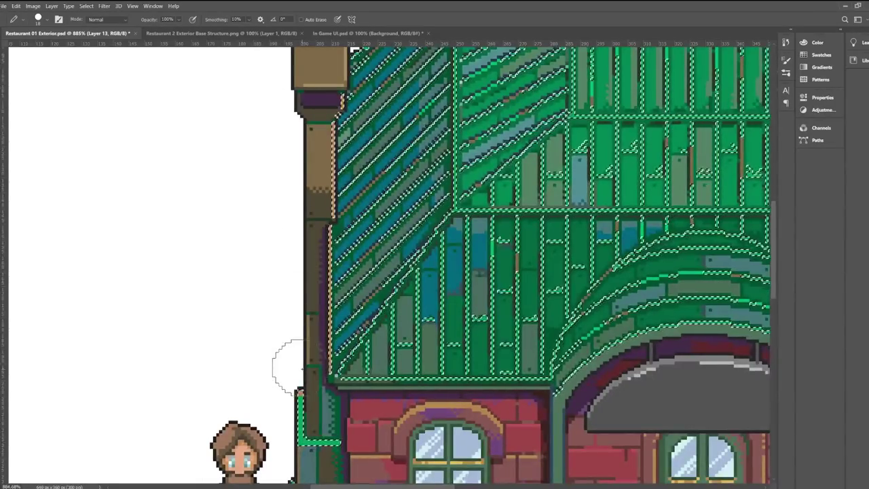
pyautogui.press('m')
pyautogui.hotkey('ctrl', 'd')
pyautogui.scroll(4, 294, 229)
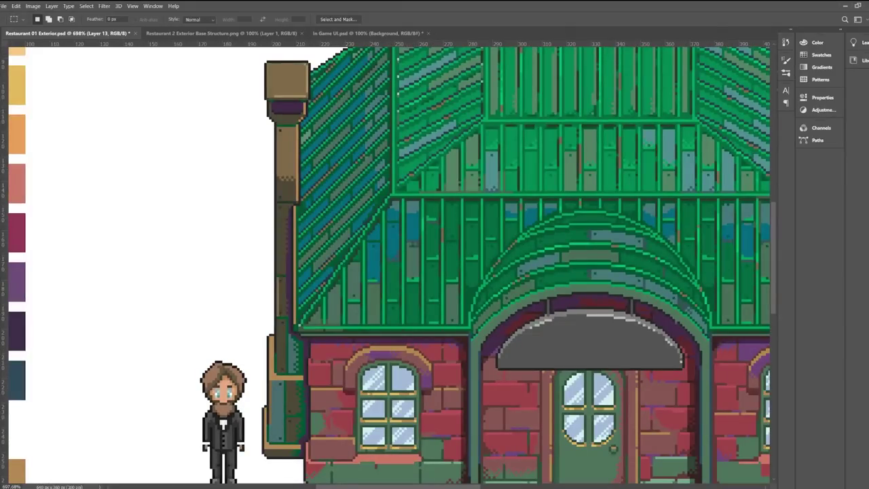
# Step: Outline a stepped stone foundation in dark green from beside the chimney base to the stone path's left end
pyautogui.press('i')
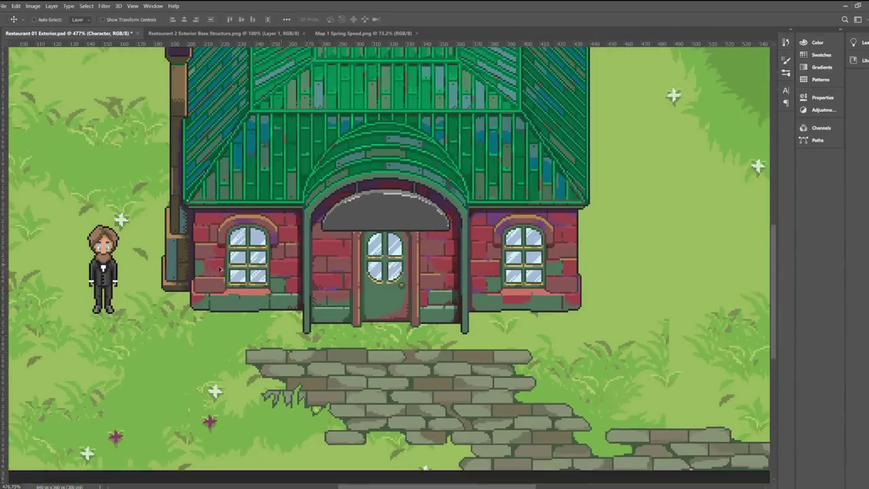
pyautogui.scroll(5, 387, 265)
pyautogui.scroll(2, 176, 333)
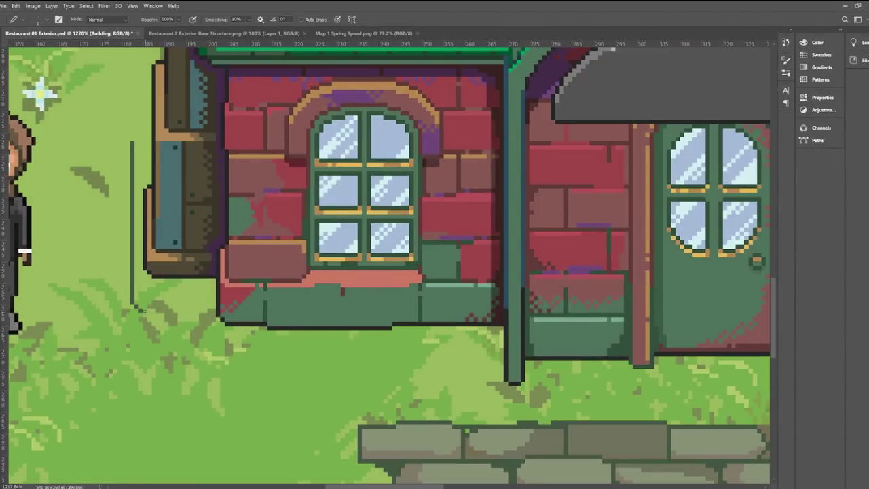
pyautogui.moveTo(206, 351); pyautogui.dragTo(457, 357)
pyautogui.scroll(-1, 290, 356)
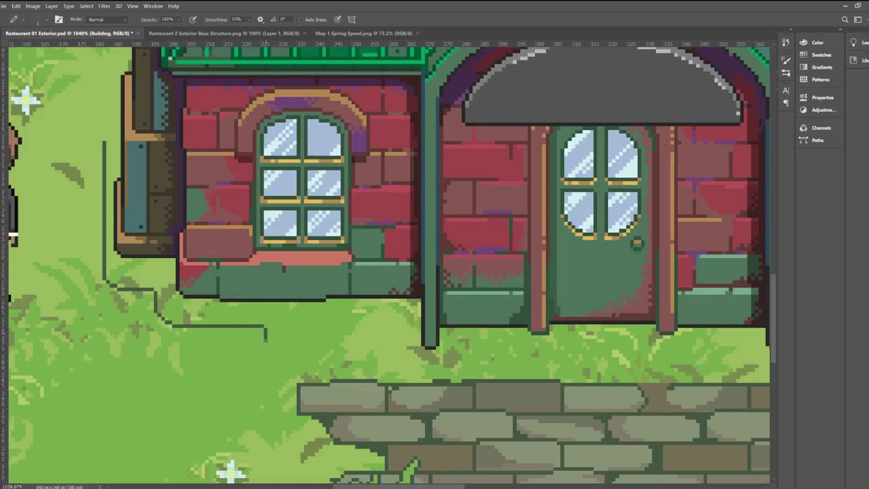
pyautogui.moveTo(270, 375); pyautogui.dragTo(297, 384)
pyautogui.scroll(-2, 292, 377)
pyautogui.moveTo(217, 346); pyautogui.dragTo(417, 347)
pyautogui.scroll(-2, 417, 346)
pyautogui.scroll(-1, 321, 317)
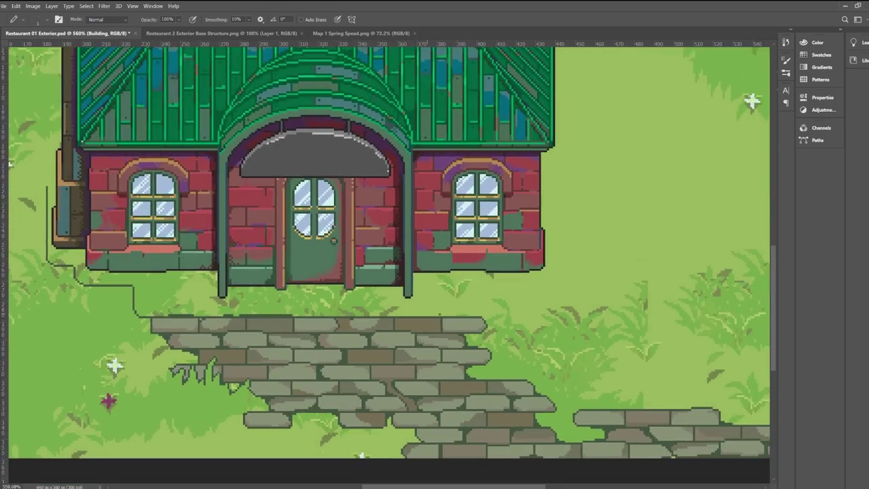
# Step: Outline the foundation's right side from the stone path's right end up along the building's right wall
pyautogui.scroll(2, 484, 314)
pyautogui.moveTo(482, 317); pyautogui.dragTo(489, 312)
pyautogui.scroll(2, 568, 275)
pyautogui.moveTo(504, 279)
pyautogui.mouseDown()
pyautogui.moveTo(568, 276)
pyautogui.moveTo(582, 260)
pyautogui.mouseUp()
pyautogui.scroll(2, 582, 260)
pyautogui.moveTo(514, 357); pyautogui.dragTo(509, 181)
pyautogui.moveTo(511, 242); pyautogui.dragTo(493, 204)
pyautogui.scroll(-4, 493, 204)
# Step: Draw the foundation's straight front edge across the top of the stone path
pyautogui.scroll(2, 443, 319)
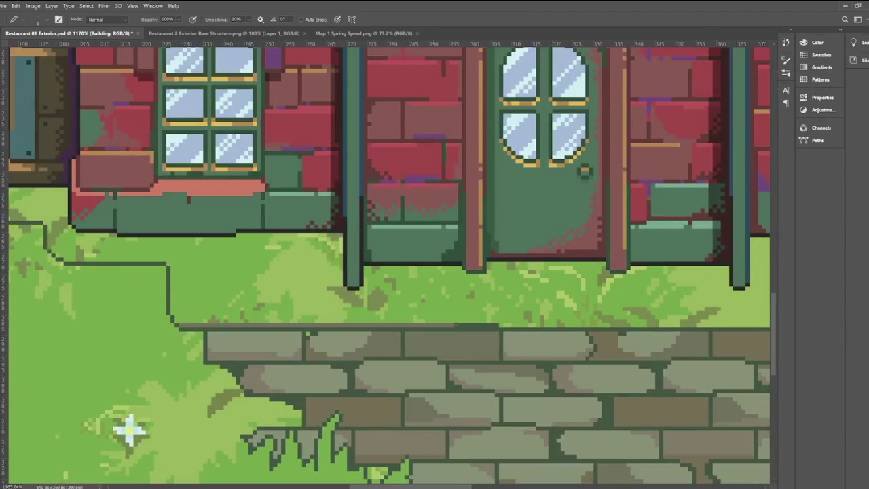
pyautogui.scroll(-1, 443, 319)
pyautogui.scroll(2, 443, 319)
pyautogui.moveTo(443, 313); pyautogui.dragTo(653, 301)
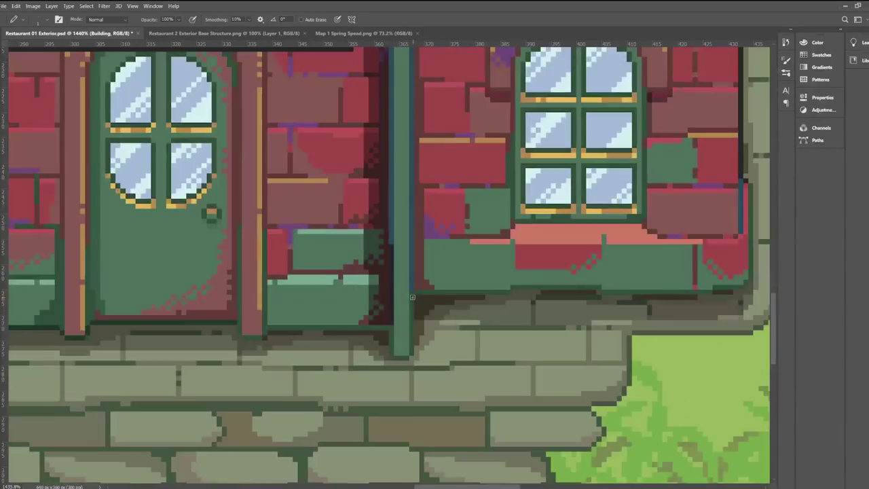
# Step: Shade the stone foundation beneath the walls and porch posts with dark, dithered shadow
pyautogui.scroll(-3, 101, 419)
pyautogui.scroll(5, 457, 313)
pyautogui.scroll(-5, 584, 327)
pyautogui.scroll(2, 76, 248)
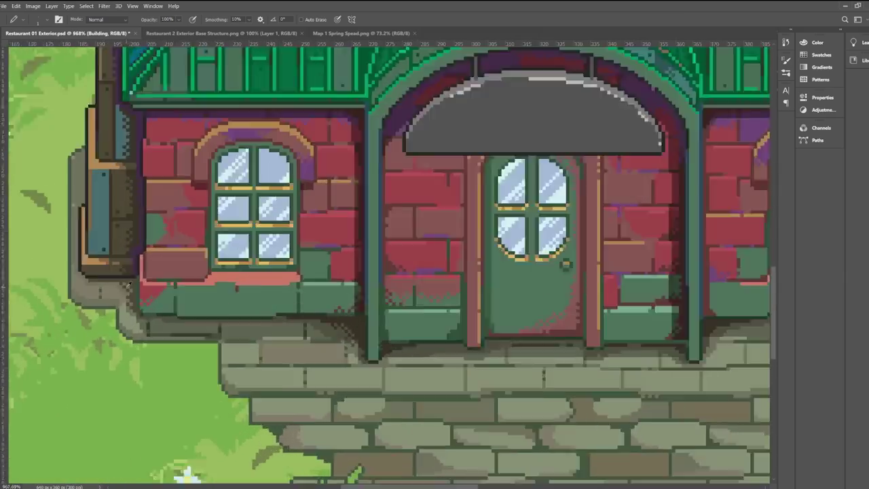
# Step: Save the document, switch to the Shadow Bottom layer, and save again
pyautogui.scroll(-5, 171, 321)
pyautogui.hotkey('ctrl', 's')
pyautogui.click(772, 342)
pyautogui.click(772, 341)
pyautogui.click(781, 341)
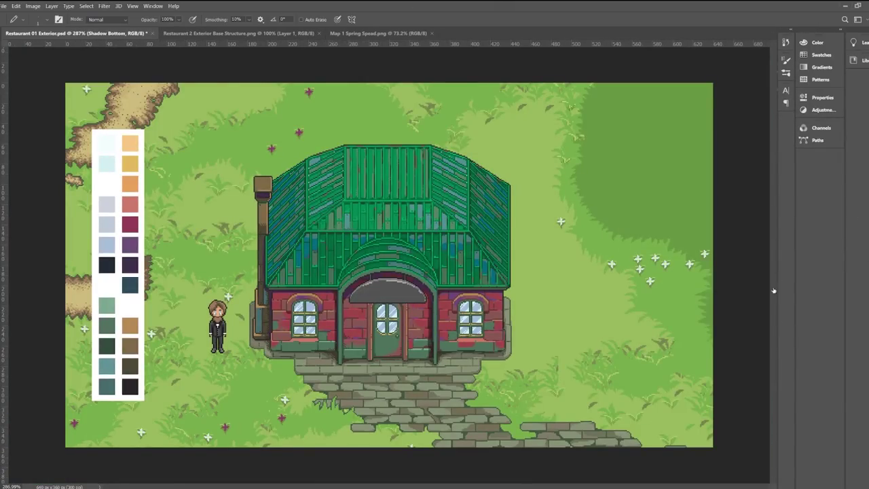
pyautogui.click(776, 343)
pyautogui.click(781, 339)
pyautogui.hotkey('ctrl', 's')
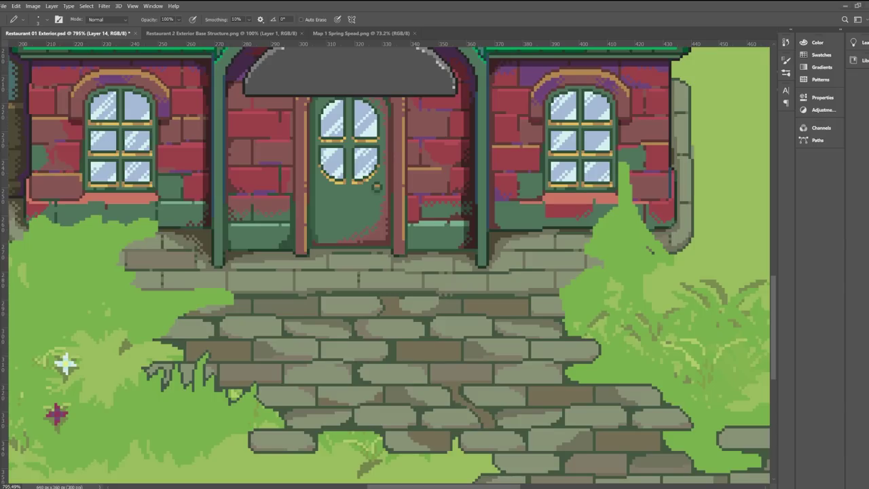
# Step: Paint a green plant clump climbing the wall left of the right window and spreading over the foundation
pyautogui.scroll(-1, 576, 217)
pyautogui.scroll(2, 597, 149)
pyautogui.moveTo(528, 166)
pyautogui.mouseDown()
pyautogui.moveTo(523, 197)
pyautogui.moveTo(537, 247)
pyautogui.mouseUp()
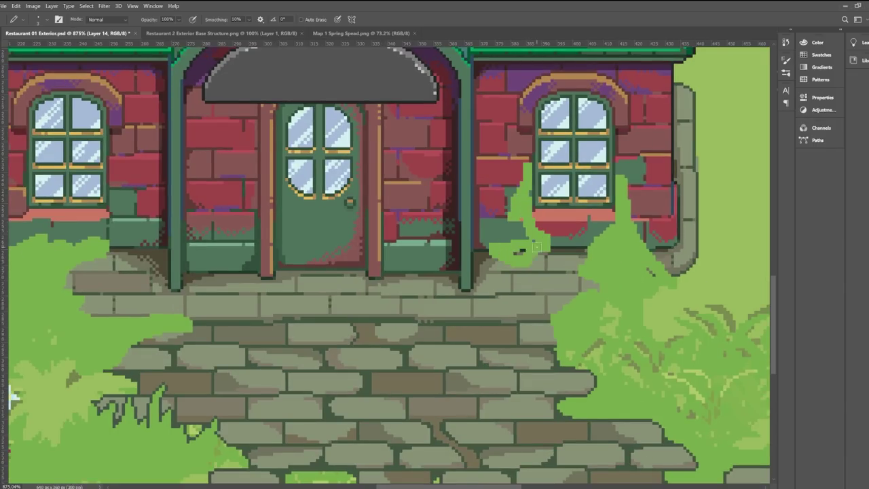
pyautogui.moveTo(572, 289); pyautogui.dragTo(565, 304)
pyautogui.scroll(-2, 584, 297)
pyautogui.scroll(3, 699, 256)
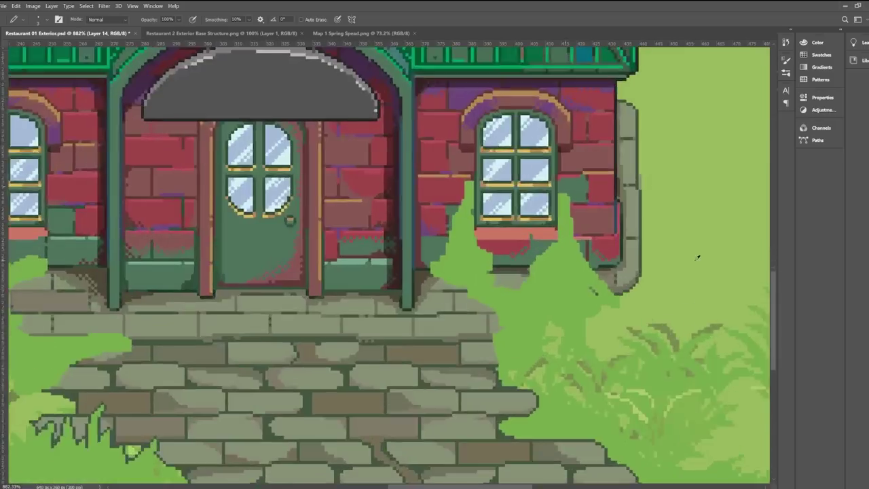
# Step: Paint green foliage over the foundation at the building's right corner and up the left window's right side
pyautogui.moveTo(564, 167)
pyautogui.mouseDown()
pyautogui.moveTo(581, 268)
pyautogui.moveTo(603, 246)
pyautogui.moveTo(598, 288)
pyautogui.mouseUp()
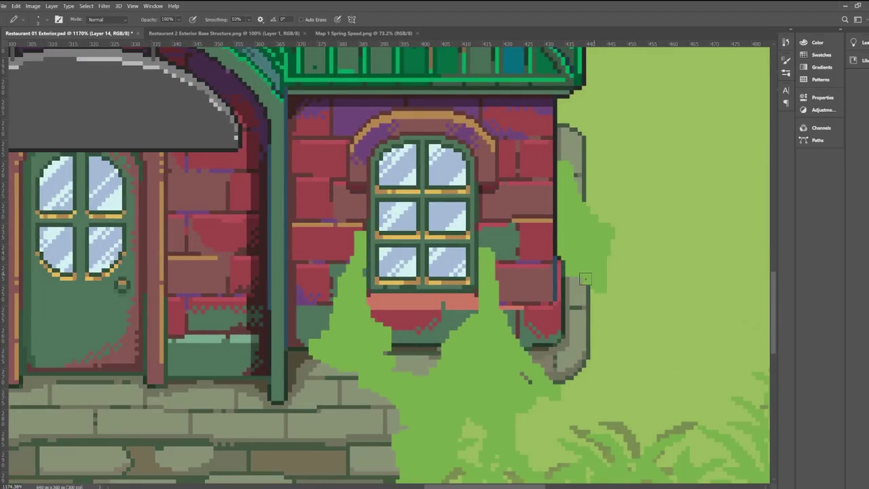
pyautogui.scroll(-3, 606, 277)
pyautogui.scroll(3, 381, 204)
pyautogui.moveTo(384, 190)
pyautogui.mouseDown()
pyautogui.moveTo(377, 272)
pyautogui.moveTo(338, 277)
pyautogui.moveTo(391, 249)
pyautogui.mouseUp()
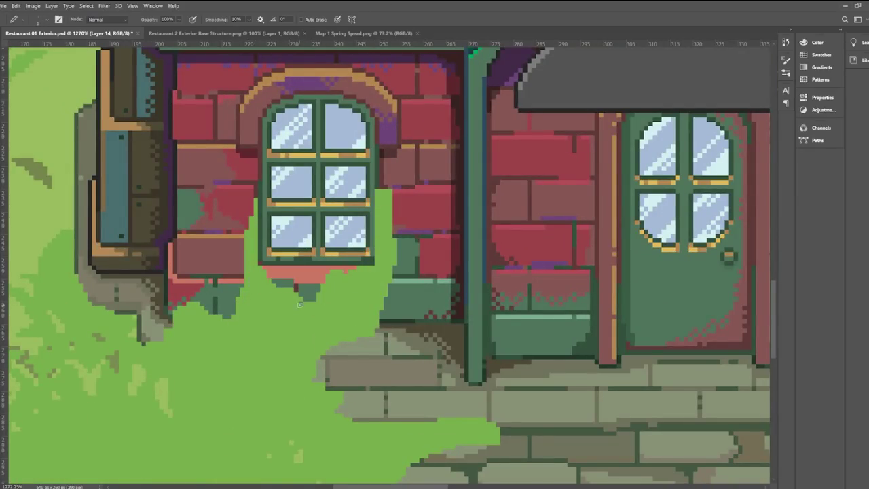
# Step: Add light-green highlight pixels to the foliage on both sides of the left window
pyautogui.scroll(3, 384, 228)
pyautogui.scroll(3, 254, 235)
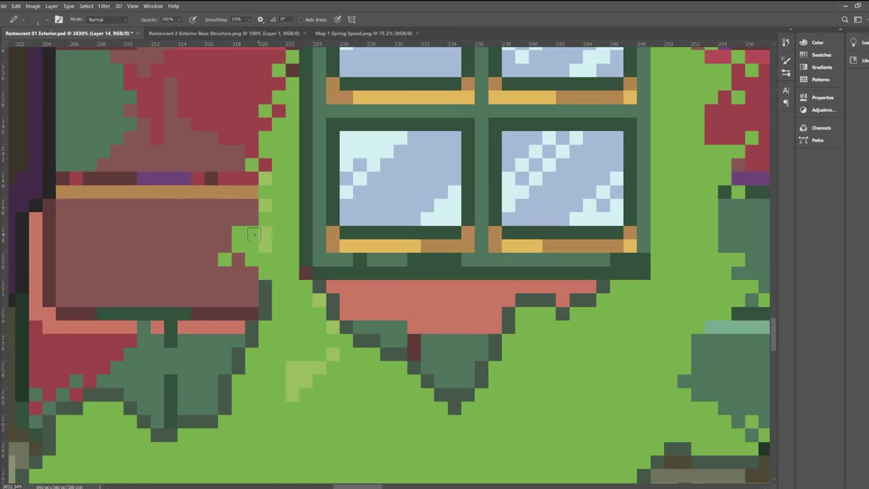
pyautogui.moveTo(278, 154); pyautogui.dragTo(279, 205)
pyautogui.hscroll(3, 191, 233)
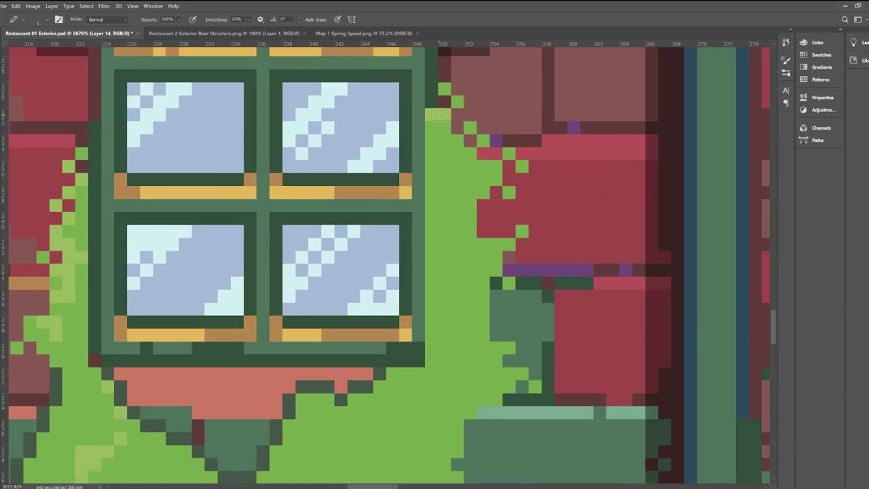
pyautogui.moveTo(444, 127); pyautogui.dragTo(470, 205)
pyautogui.scroll(-2, 480, 139)
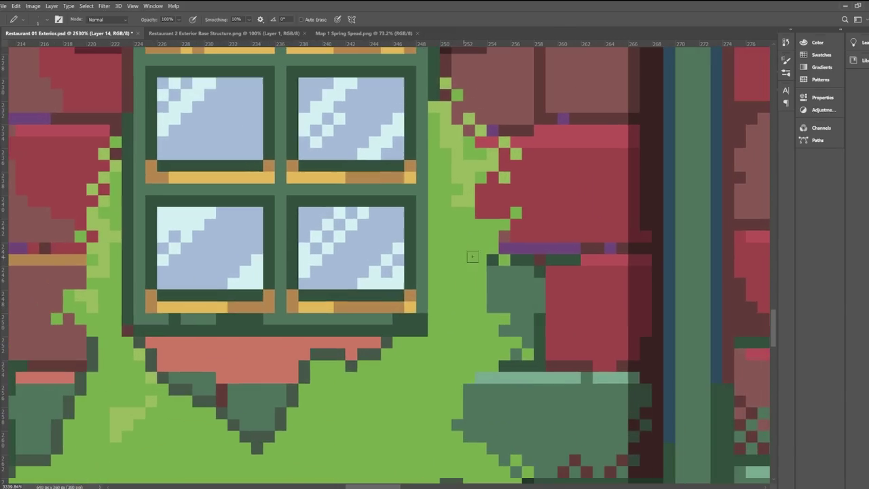
# Step: Dot dark-brown shadow pixels on the wall along the foliage edge right of the left window
pyautogui.scroll(-5, 115, 234)
pyautogui.scroll(4, 208, 212)
pyautogui.moveTo(211, 238); pyautogui.dragTo(220, 255)
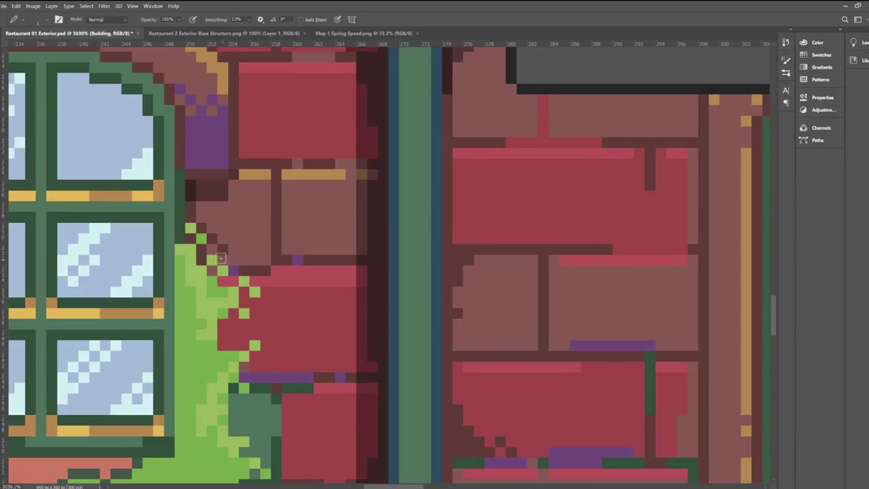
pyautogui.scroll(-4, 251, 340)
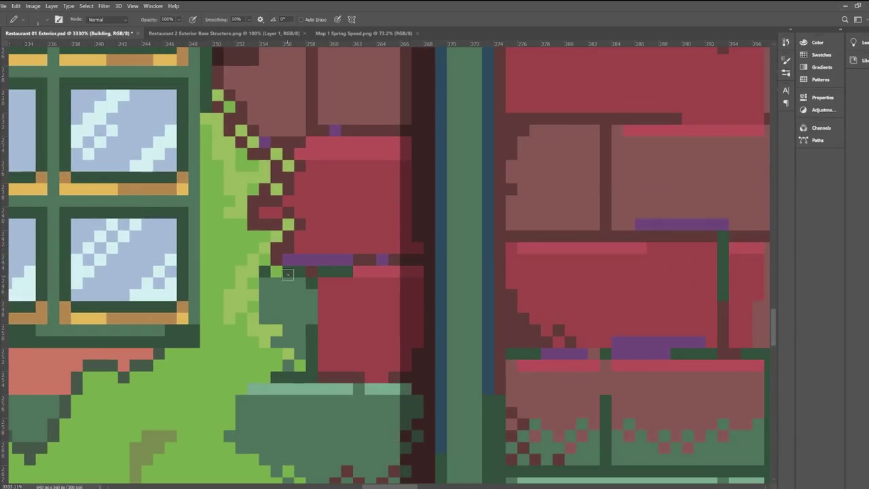
pyautogui.scroll(-4, 277, 328)
pyautogui.scroll(4, 277, 328)
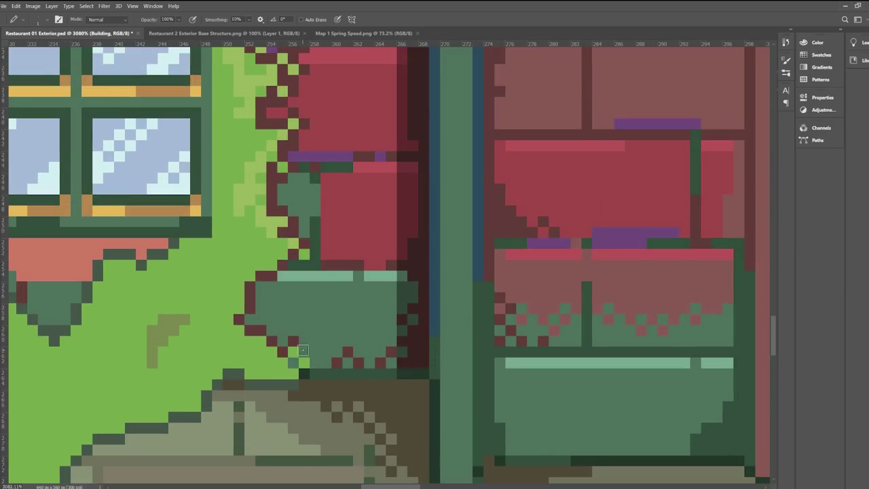
# Step: Dot dark-brown shadow pixels on the wall along the foliage edges on both sides of the right window
pyautogui.scroll(-10, 303, 350)
pyautogui.scroll(8, 408, 333)
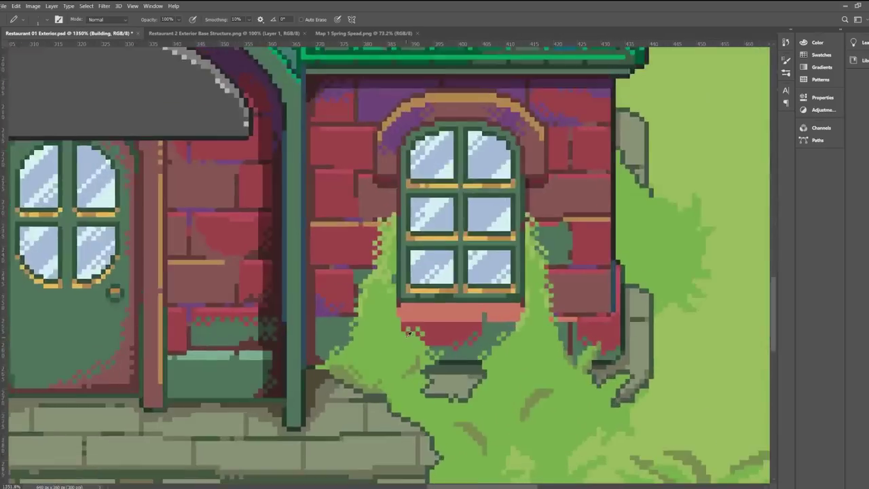
pyautogui.scroll(4, 409, 333)
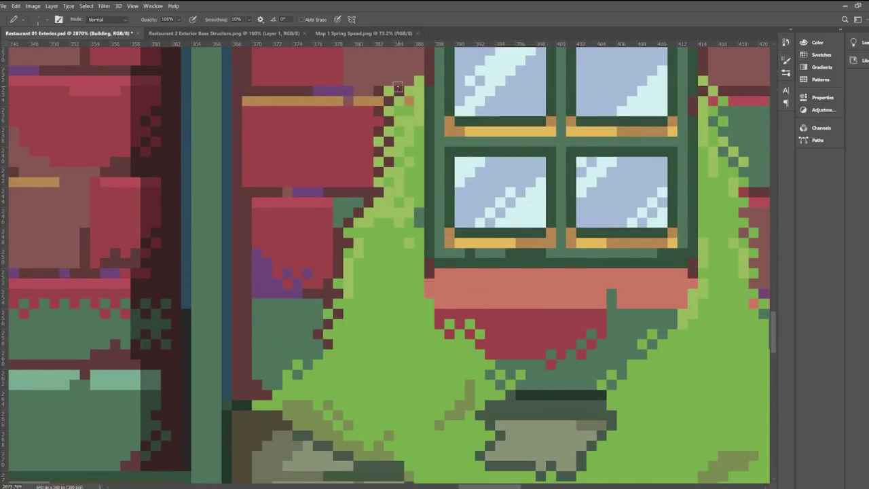
pyautogui.moveTo(700, 68); pyautogui.dragTo(384, 205)
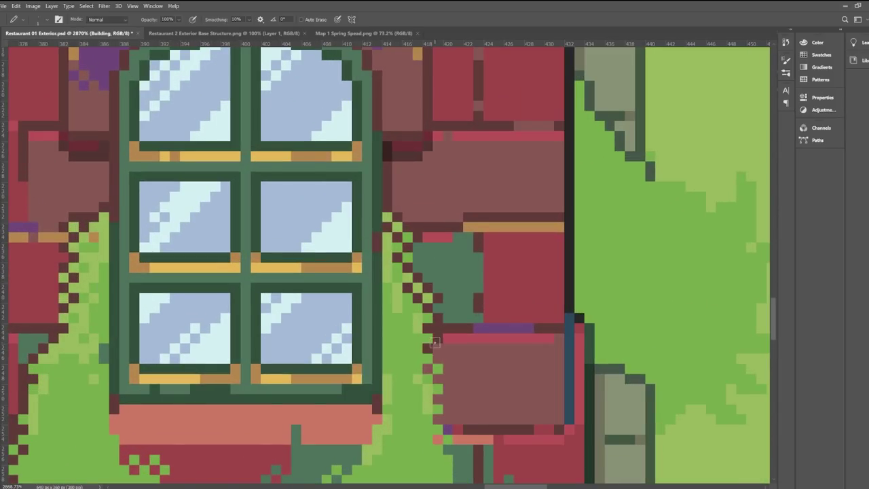
pyautogui.scroll(-8, 447, 366)
pyautogui.scroll(7, 458, 301)
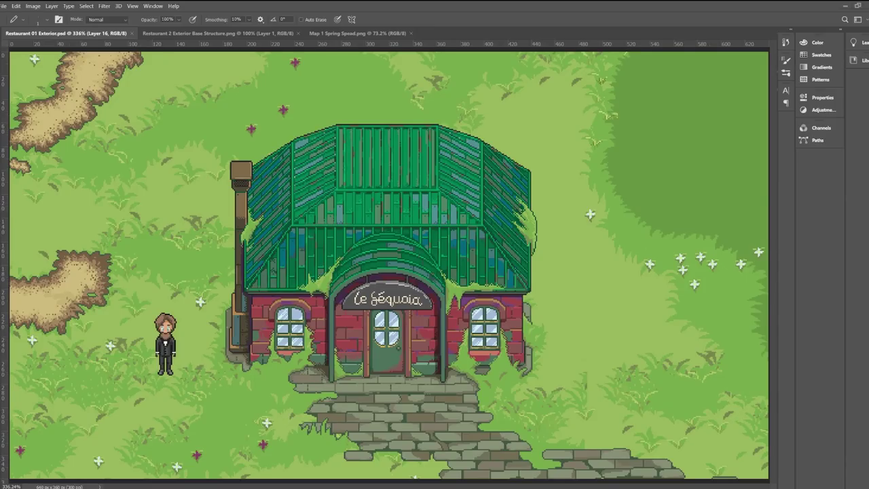
pyautogui.scroll(2, 353, 261)
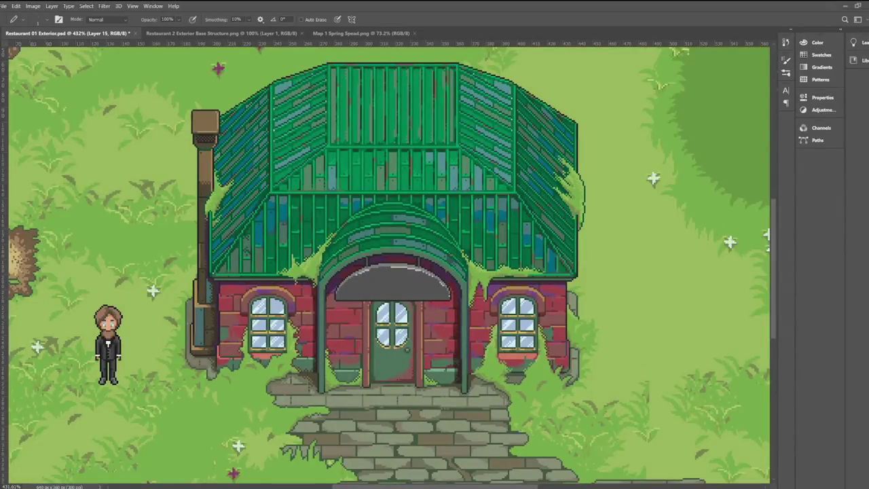
pyautogui.scroll(5, 398, 319)
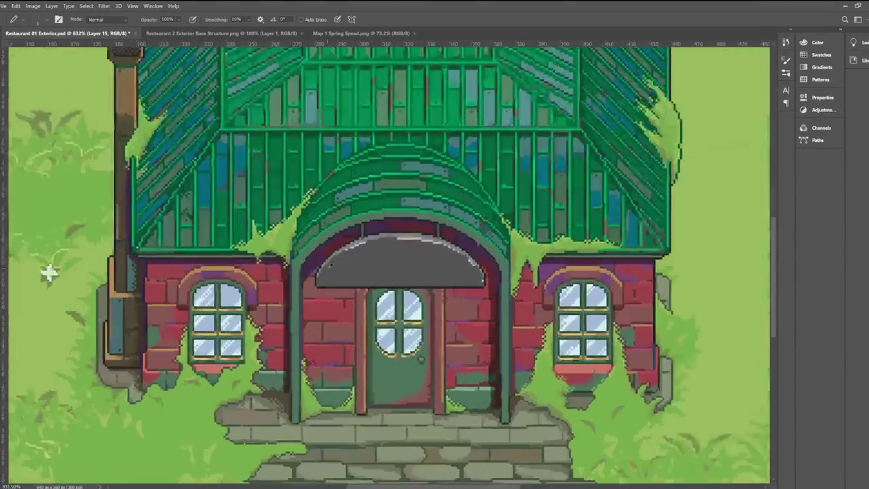
# Step: Letter the word "le" in pale-yellow pixels on the left part of the dark sign above the door
pyautogui.scroll(2, 318, 263)
pyautogui.click(324, 277)
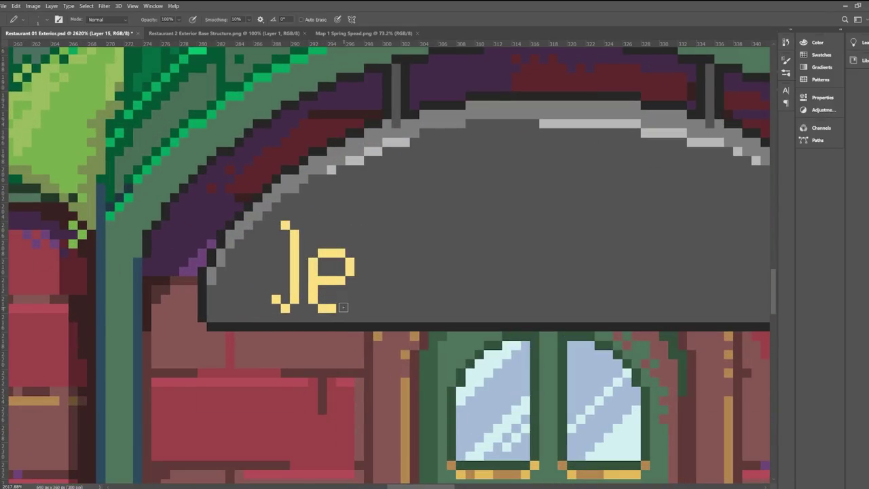
pyautogui.scroll(-3, 343, 307)
pyautogui.scroll(3, 343, 307)
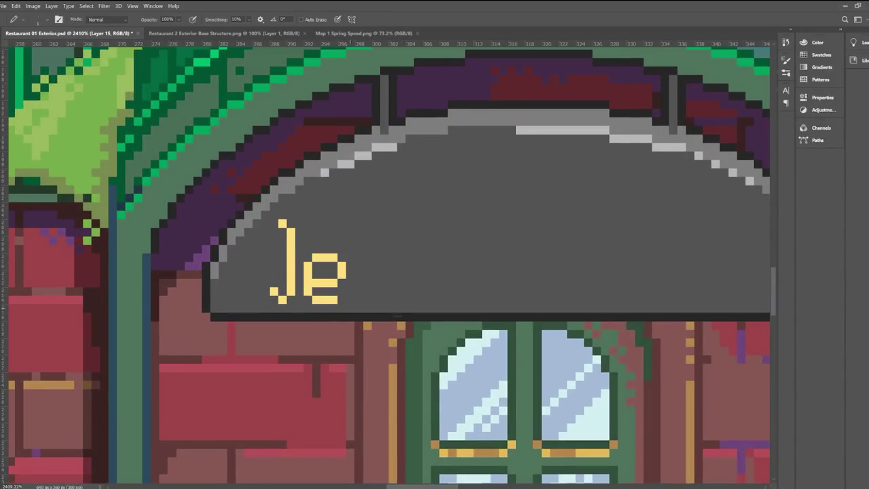
pyautogui.click(342, 300)
pyautogui.moveTo(275, 283); pyautogui.dragTo(282, 275)
pyautogui.scroll(-5, 282, 261)
pyautogui.scroll(6, 343, 254)
# Step: Draw a pale-yellow letter "s" on the sign to start the second word
pyautogui.click(340, 249)
pyautogui.moveTo(352, 249)
pyautogui.mouseDown()
pyautogui.moveTo(325, 256)
pyautogui.moveTo(352, 225)
pyautogui.mouseUp()
pyautogui.hotkey('ctrl', 'z')
pyautogui.hotkey('ctrl', 'z')
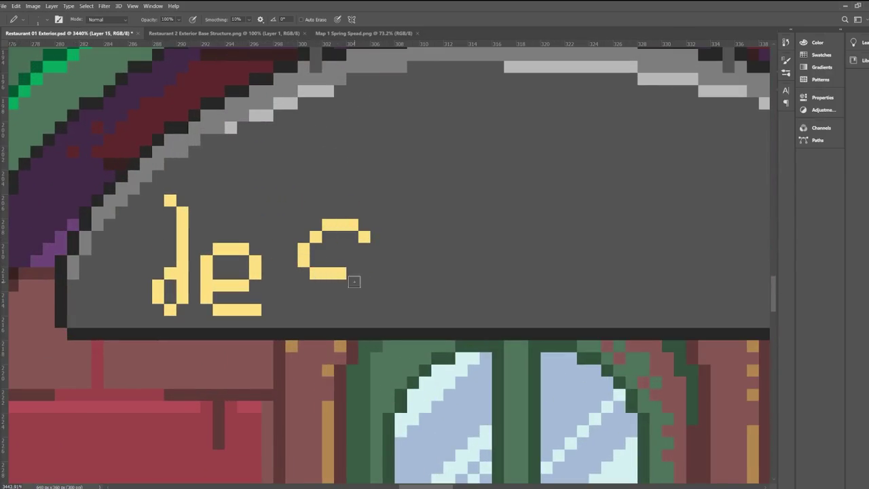
pyautogui.moveTo(364, 305); pyautogui.dragTo(304, 297)
pyautogui.scroll(-3, 303, 298)
pyautogui.scroll(4, 334, 272)
# Step: Shorten the sign's letter "s" by moving its upper half down one pixel
pyautogui.press('m')
pyautogui.moveTo(369, 245); pyautogui.dragTo(244, 182)
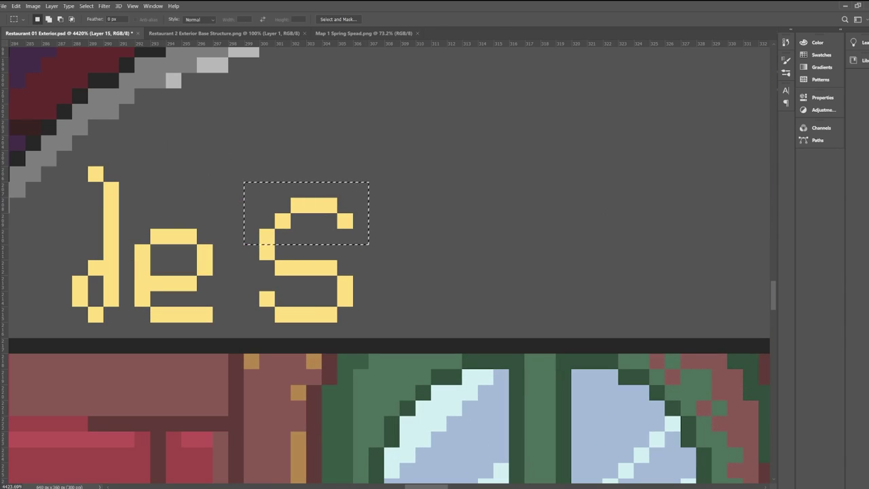
pyautogui.hotkey('ctrl', 'Down')
pyautogui.scroll(-6, 309, 190)
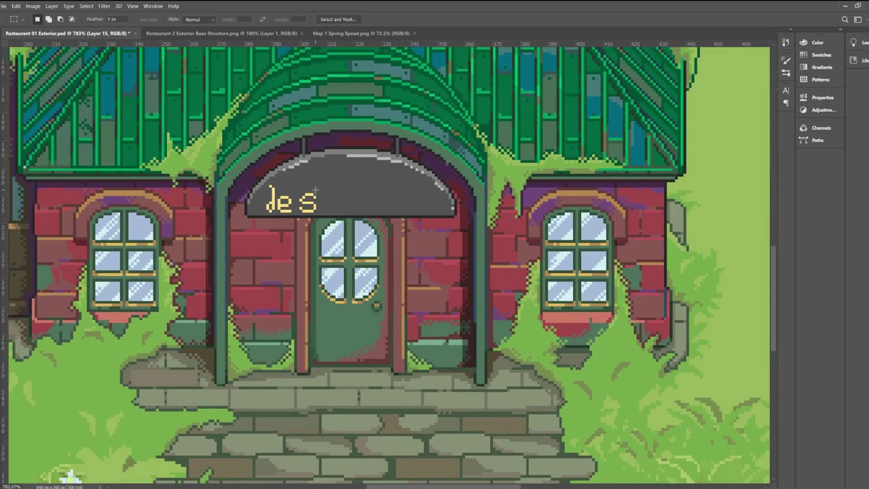
pyautogui.scroll(3, 308, 190)
pyautogui.hotkey('ctrl', 'Up')
pyautogui.scroll(1, 276, 178)
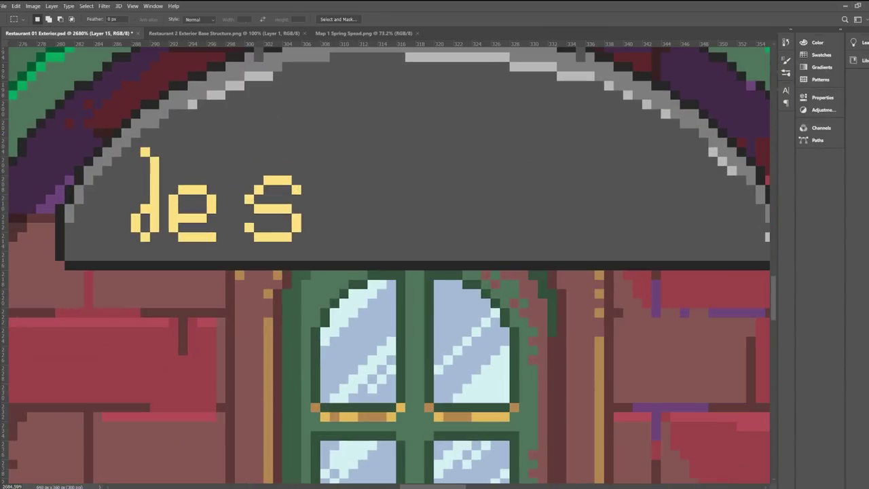
# Step: Copy the letter "e" to its own layer and place the copy right after the "s"
pyautogui.moveTo(227, 248); pyautogui.dragTo(163, 178)
pyautogui.hotkey('ctrl', 'j')
pyautogui.keyDown('ctrl'); pyautogui.moveTo(133, 155); pyautogui.dragTo(275, 155); pyautogui.keyUp('ctrl')
pyautogui.scroll(-3, 208, 179)
# Step: Draw a pale-yellow letter "q" with a hooked tail after the copied "e"
pyautogui.press('b')
pyautogui.scroll(6, 321, 197)
pyautogui.moveTo(329, 169); pyautogui.dragTo(343, 240)
pyautogui.moveTo(343, 167)
pyautogui.mouseDown()
pyautogui.moveTo(359, 167)
pyautogui.moveTo(376, 281)
pyautogui.moveTo(401, 269)
pyautogui.mouseUp()
pyautogui.click(357, 240)
pyautogui.scroll(-7, 362, 231)
pyautogui.scroll(3, 296, 197)
# Step: Stagger the lettering upward, raising the first "e" and "s" one pixel, the second "e" two and the "q" three
pyautogui.press('m')
pyautogui.moveTo(306, 200); pyautogui.dragTo(190, 266)
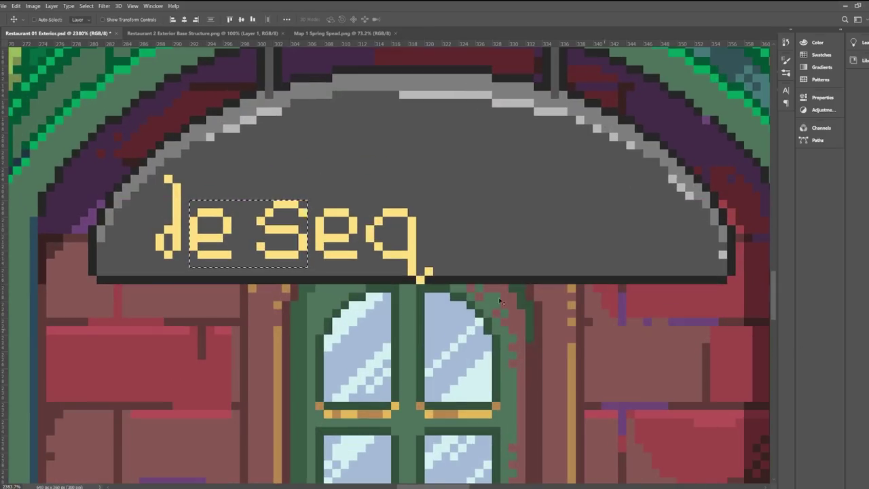
pyautogui.hotkey('ctrl', 'Up')
pyautogui.moveTo(317, 195); pyautogui.dragTo(438, 285)
pyautogui.hotkey('ctrl', 'Up')
pyautogui.hotkey('ctrl', 'Up')
pyautogui.moveTo(361, 187); pyautogui.dragTo(440, 270)
pyautogui.hotkey('ctrl', 'Up')
pyautogui.hotkey('ctrl', 'd')
pyautogui.scroll(-6, 394, 233)
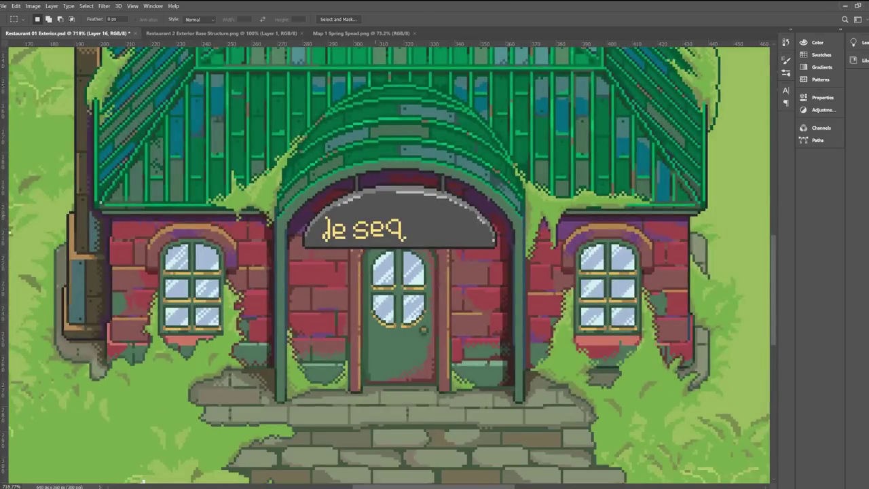
pyautogui.scroll(5, 411, 225)
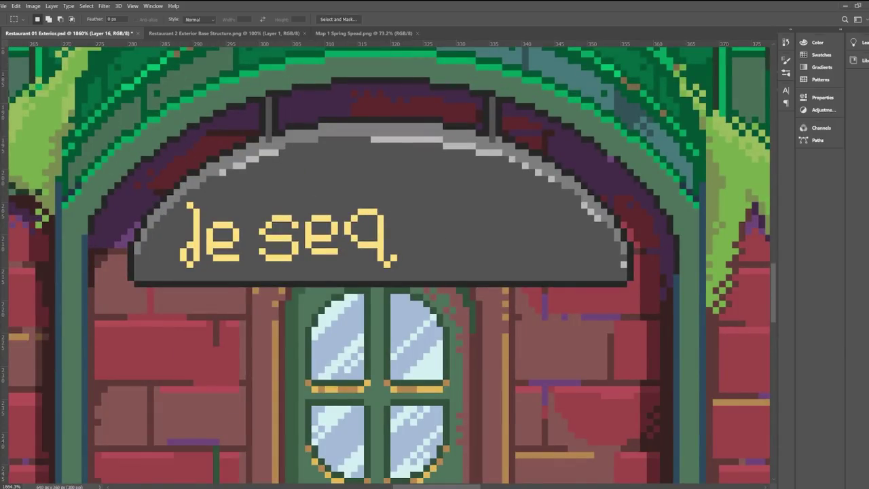
# Step: Draw a pale-yellow letter "u" after the "q" on the sign
pyautogui.scroll(6, 406, 231)
pyautogui.press('b')
pyautogui.moveTo(399, 210)
pyautogui.mouseDown()
pyautogui.moveTo(399, 257)
pyautogui.moveTo(446, 210)
pyautogui.mouseUp()
pyautogui.scroll(-8, 340, 192)
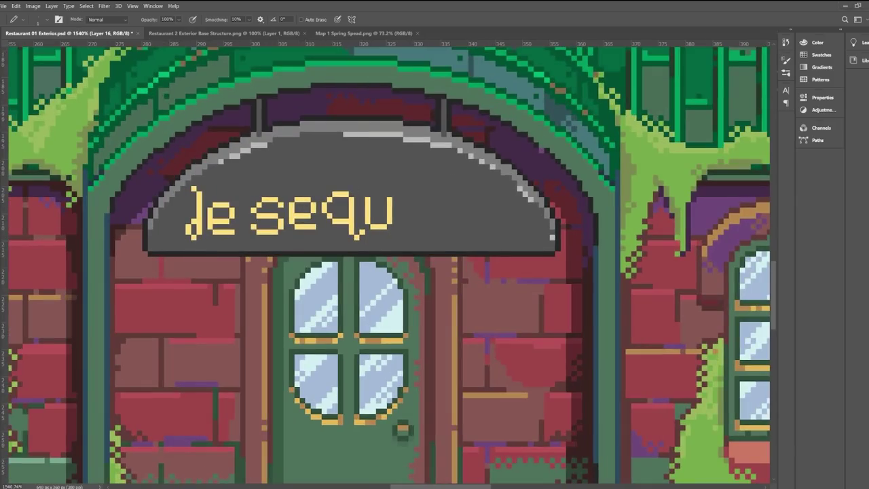
# Step: Draw the letters "i" and "o" after the "u" on the sign
pyautogui.scroll(2, 388, 178)
pyautogui.click(383, 168)
pyautogui.moveTo(383, 183); pyautogui.dragTo(383, 223)
pyautogui.scroll(-4, 383, 204)
pyautogui.scroll(5, 380, 191)
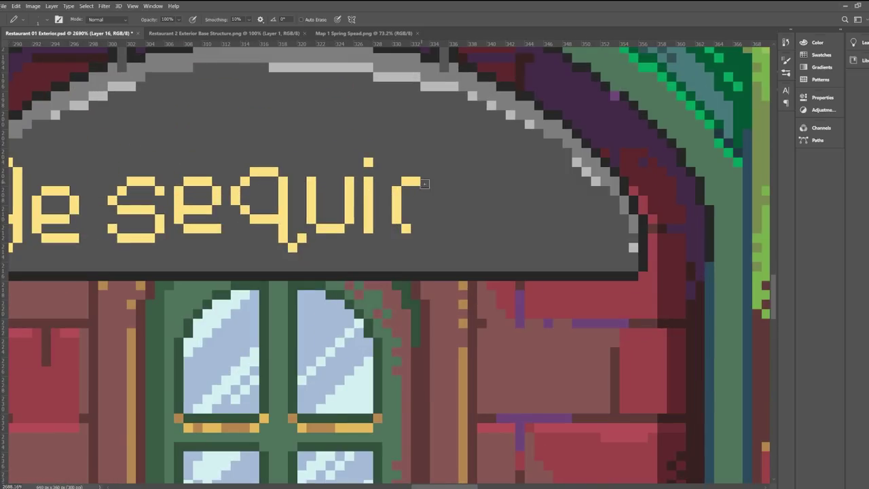
pyautogui.moveTo(425, 184); pyautogui.dragTo(420, 229)
pyautogui.scroll(-4, 373, 213)
pyautogui.scroll(5, 389, 193)
# Step: Swap the order of the "i" and "o" on the sign and close the gap between the letters
pyautogui.press('m')
pyautogui.moveTo(350, 178); pyautogui.dragTo(371, 268)
pyautogui.moveTo(360, 231); pyautogui.dragTo(464, 241)
pyautogui.moveTo(385, 182)
pyautogui.mouseDown()
pyautogui.moveTo(477, 254)
pyautogui.moveTo(489, 273)
pyautogui.mouseUp()
pyautogui.moveTo(400, 223); pyautogui.dragTo(378, 223)
pyautogui.hotkey('ctrl', 'd')
pyautogui.scroll(-3, 380, 211)
pyautogui.scroll(3, 441, 182)
# Step: Draw a final letter "a" to complete the word "sequoia" on the sign
pyautogui.press('b')
pyautogui.moveTo(428, 209)
pyautogui.mouseDown()
pyautogui.moveTo(469, 197)
pyautogui.moveTo(479, 265)
pyautogui.mouseUp()
pyautogui.scroll(-4, 478, 265)
pyautogui.scroll(3, 435, 217)
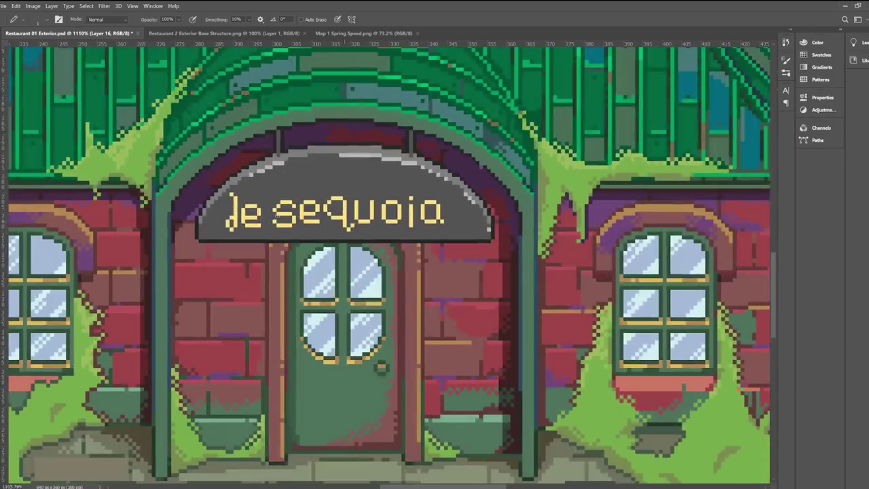
# Step: Rework the sign lettering into a cursive cream-coloured "le séquoia" with an accented "é"
pyautogui.press('m')
pyautogui.scroll(3, 334, 190)
pyautogui.moveTo(340, 174); pyautogui.dragTo(361, 166)
pyautogui.scroll(-4, 361, 164)
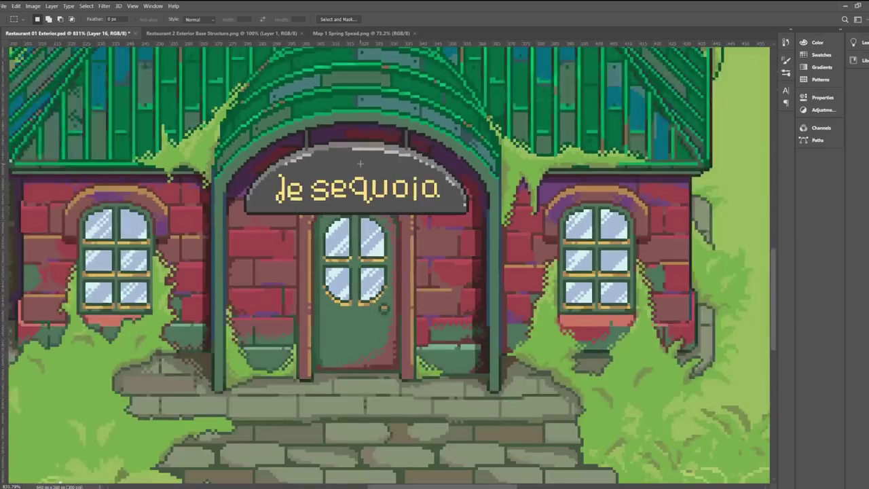
pyautogui.scroll(2, 360, 164)
pyautogui.press('b')
pyautogui.scroll(-4, 360, 163)
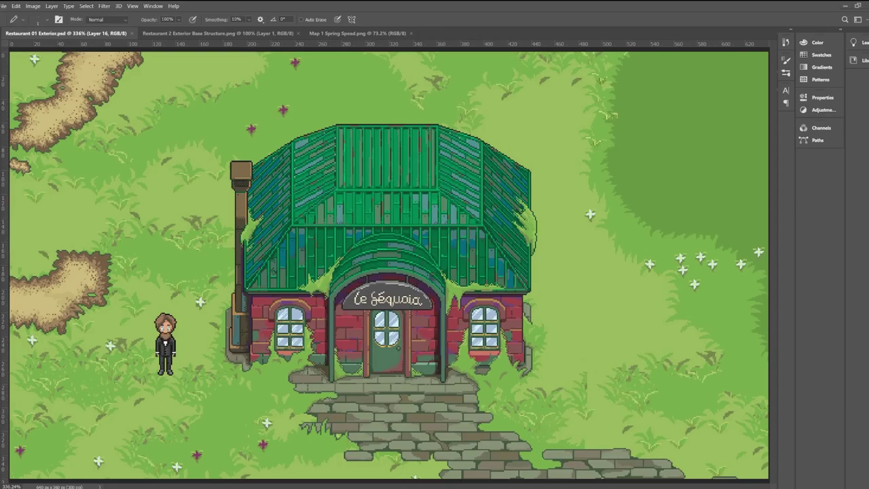
pyautogui.scroll(2, 369, 246)
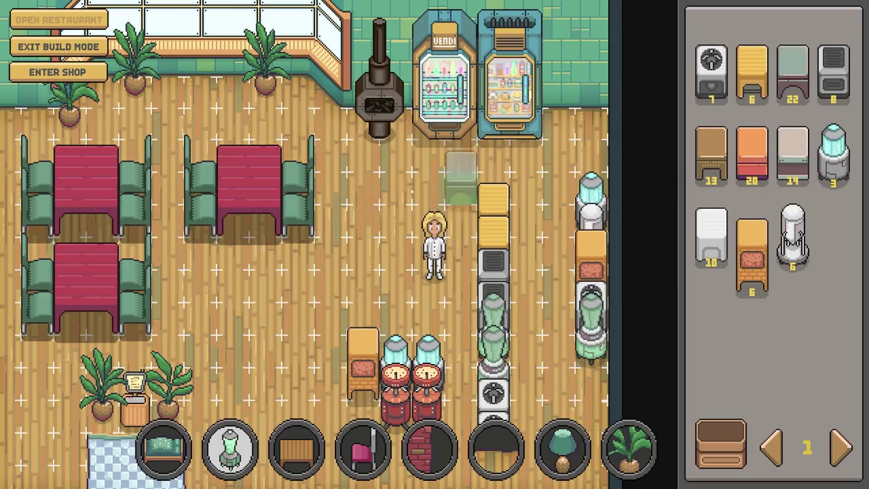
# Step: Switch to the game's build mode and place six grey-green counter pieces in a stepped line above the orange oven
pyautogui.click(366, 307)
pyautogui.rightClick(366, 307)
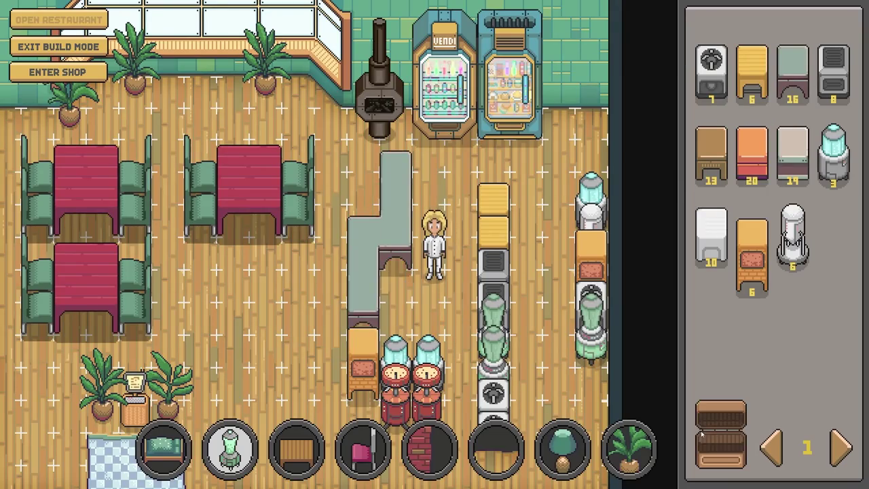
pyautogui.press('s')
pyautogui.press('a')
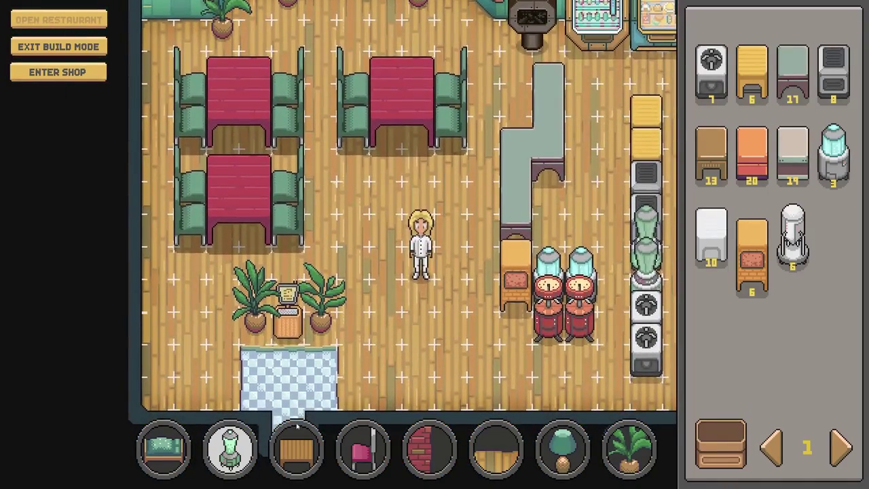
# Step: Place a medium red dining table directly below the second table in the restaurant
pyautogui.click(296, 438)
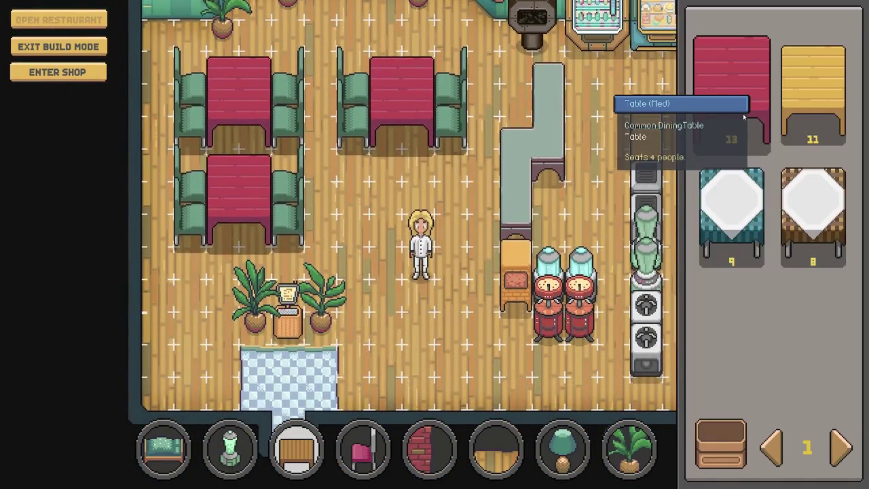
pyautogui.click(740, 112)
pyautogui.press('s')
pyautogui.click(401, 178)
pyautogui.rightClick(400, 178)
# Step: Add a green chair at the right side of the new red table
pyautogui.click(364, 445)
pyautogui.click(714, 81)
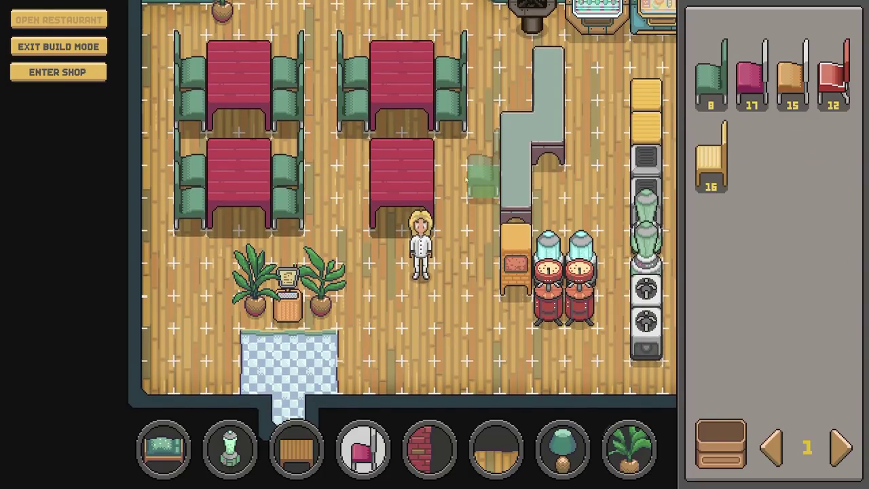
pyautogui.click(452, 218)
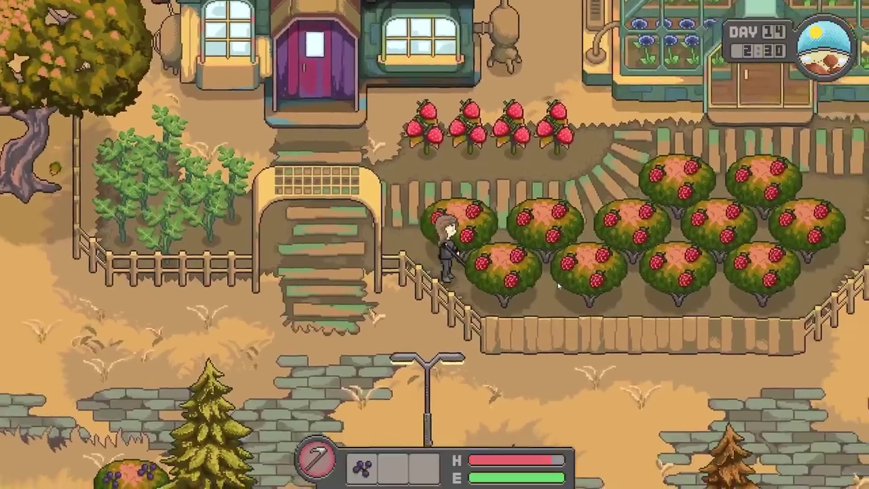
# Step: Swing the sickle at the red-berry bushes at the left end of the fenced garden patch
pyautogui.press('d')
pyautogui.click(559, 286)
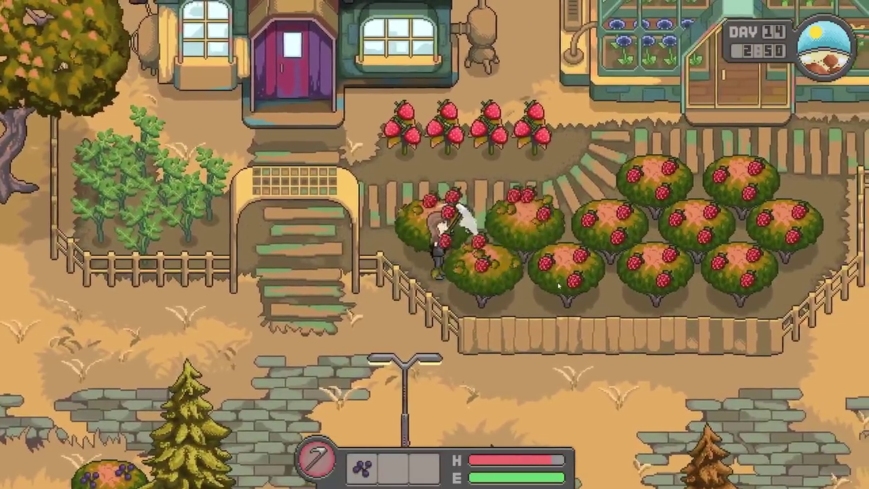
pyautogui.click(559, 285)
pyautogui.click(559, 285)
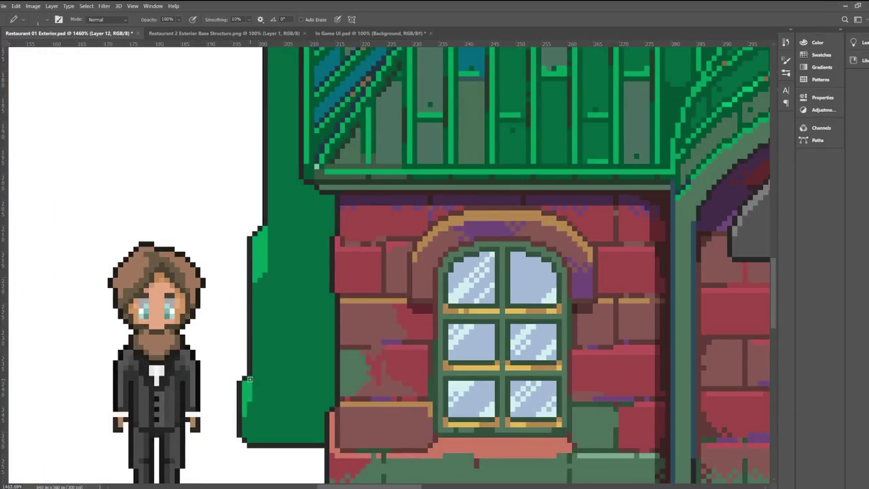
# Step: Paint light-green highlights along the edges of the green chimney base beside the building
pyautogui.moveTo(250, 404); pyautogui.dragTo(245, 420)
pyautogui.scroll(-4, 218, 363)
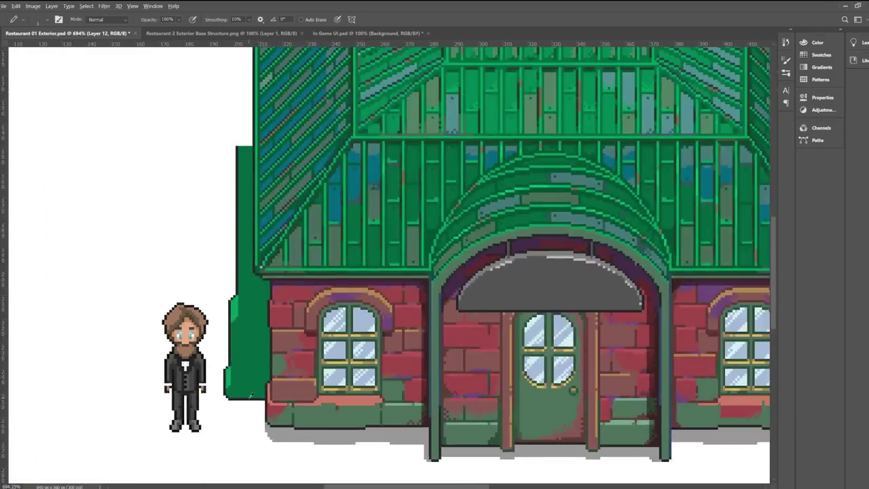
pyautogui.scroll(5, 230, 380)
pyautogui.hotkey('ctrl', '0')
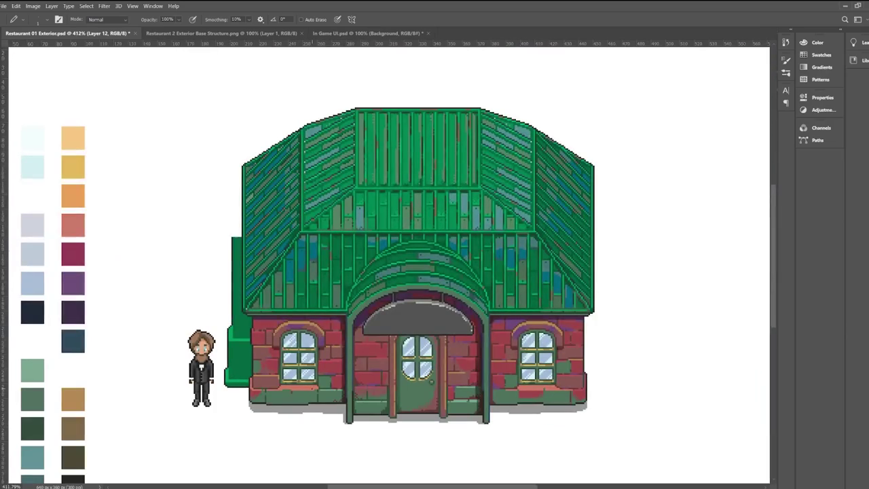
# Step: Draw dark-green panel seams across the green chimney and its base using a colour sampled from the artwork
pyautogui.scroll(6, 305, 321)
pyautogui.keyDown('alt'); pyautogui.click(332, 269); pyautogui.keyUp('alt')
pyautogui.scroll(-4, 346, 269)
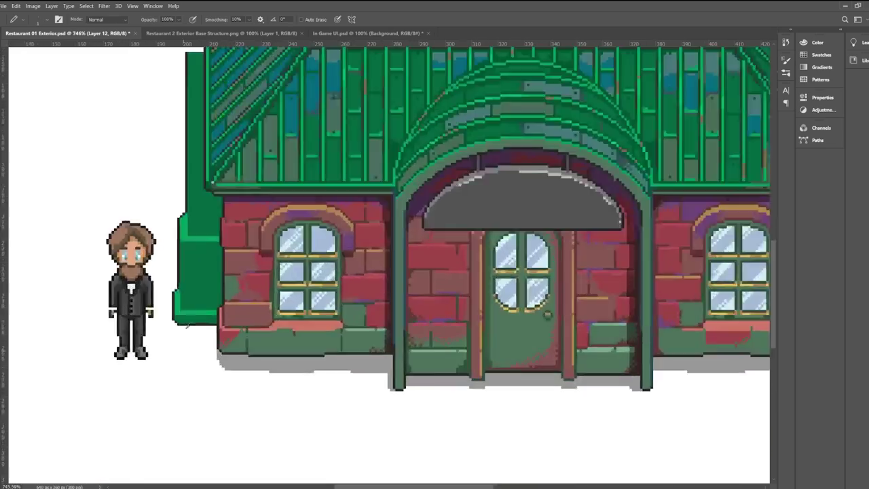
pyautogui.scroll(4, 210, 258)
pyautogui.moveTo(199, 231); pyautogui.dragTo(197, 356)
pyautogui.scroll(-2, 171, 331)
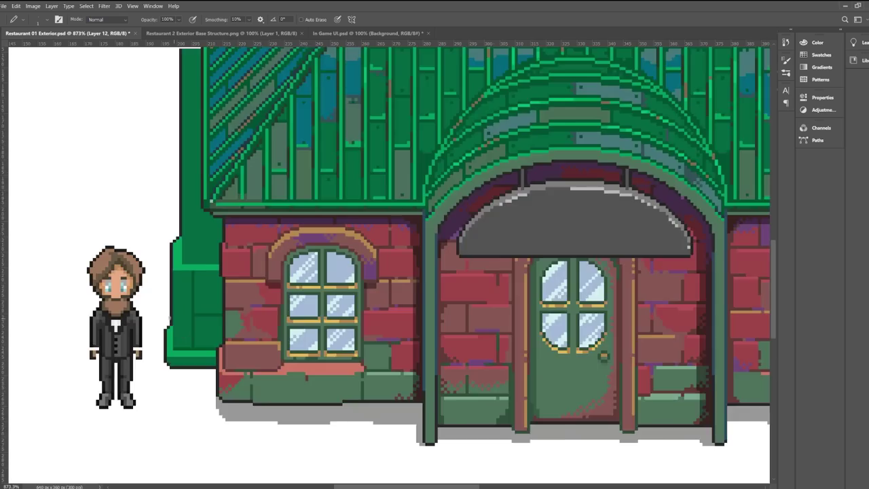
pyautogui.scroll(2, 193, 252)
pyautogui.scroll(-2, 193, 252)
pyautogui.scroll(1, 194, 252)
pyautogui.scroll(-4, 194, 253)
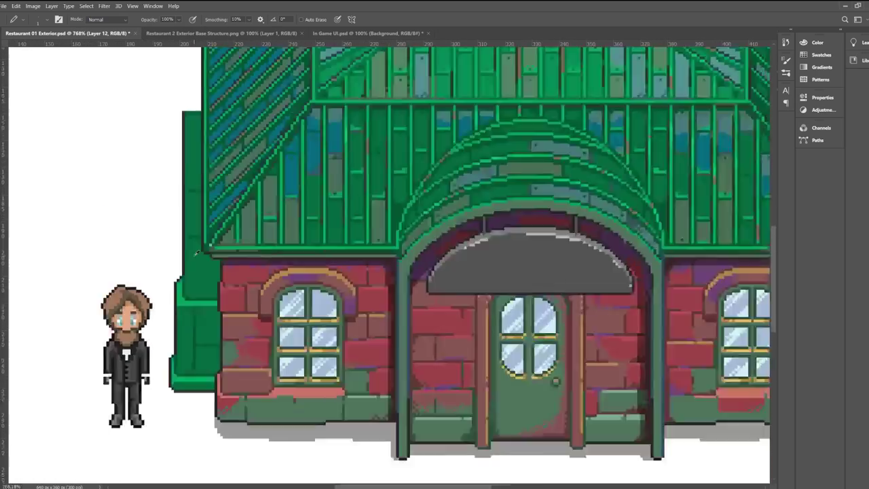
# Step: Shade the chimney with dark green below the roof overhang and along the building wall
pyautogui.press('alt')
pyautogui.scroll(3, 214, 224)
pyautogui.scroll(2, 242, 194)
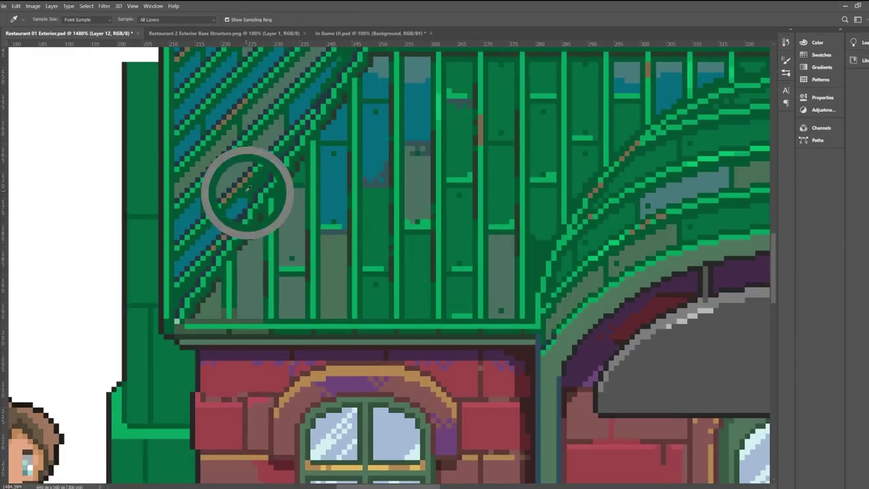
pyautogui.moveTo(201, 414)
pyautogui.mouseDown()
pyautogui.moveTo(164, 326)
pyautogui.moveTo(193, 414)
pyautogui.mouseUp()
pyautogui.scroll(-2, 193, 367)
pyautogui.scroll(2, 190, 394)
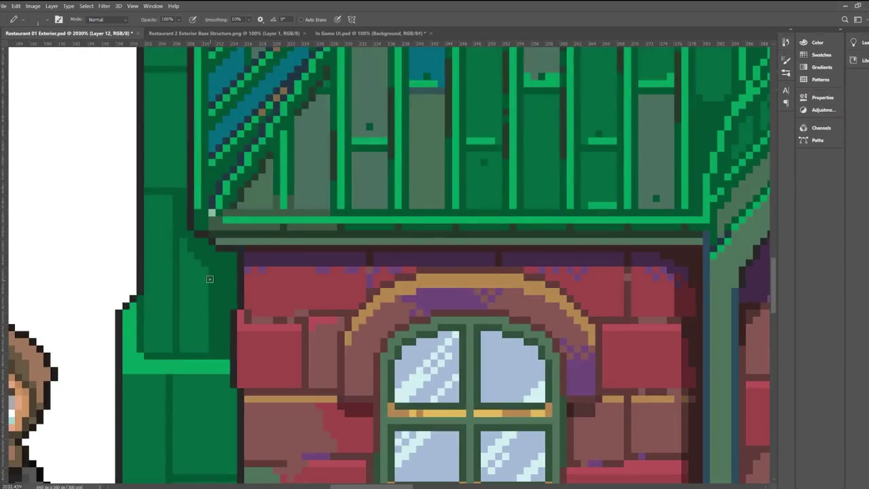
pyautogui.click(205, 277)
pyautogui.click(204, 291)
pyautogui.click(197, 284)
pyautogui.scroll(-3, 204, 318)
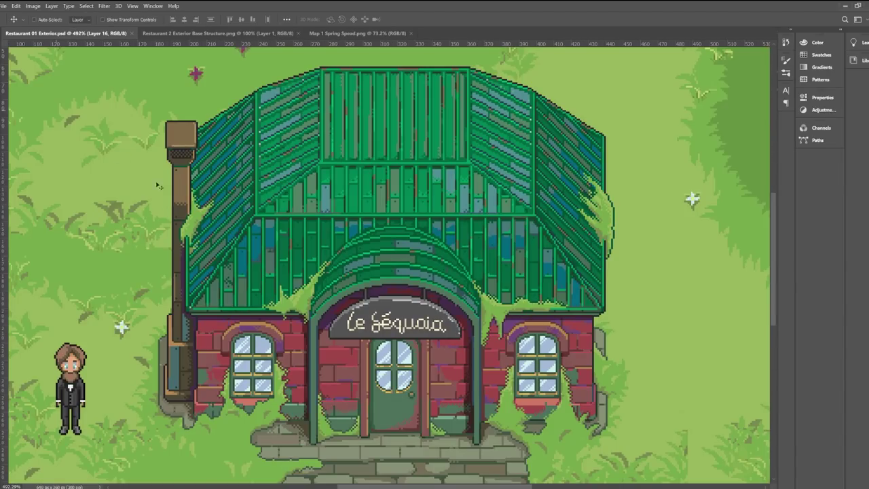